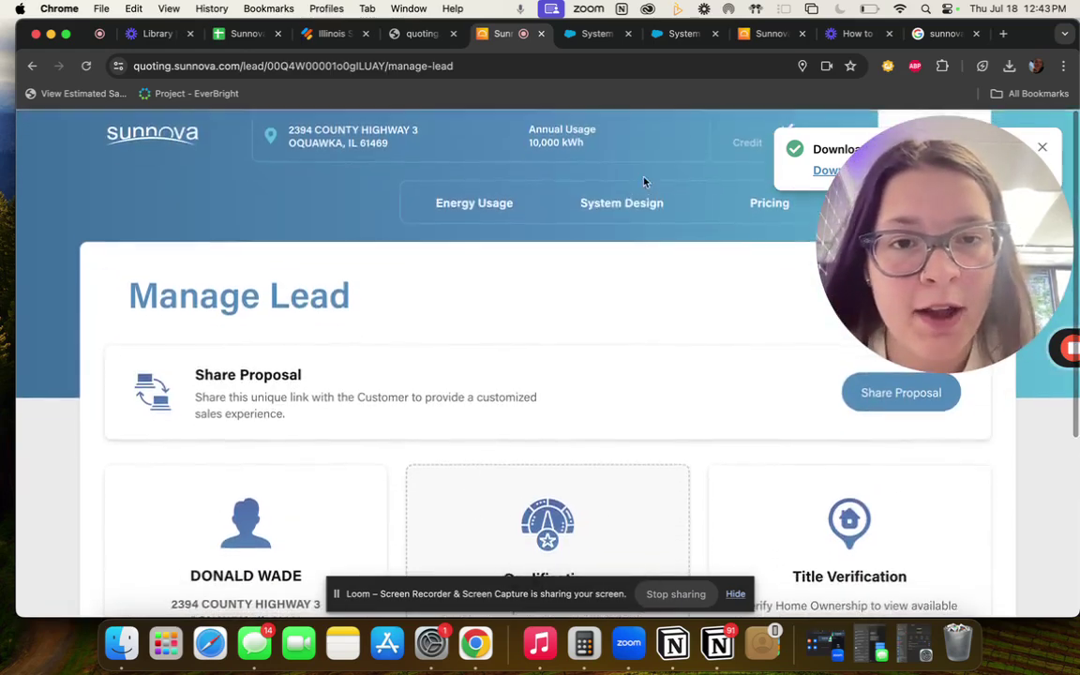
Open the auto-generated 9.84 kW system design for editing and confirm deleting its existing pricing
left_click(633, 205)
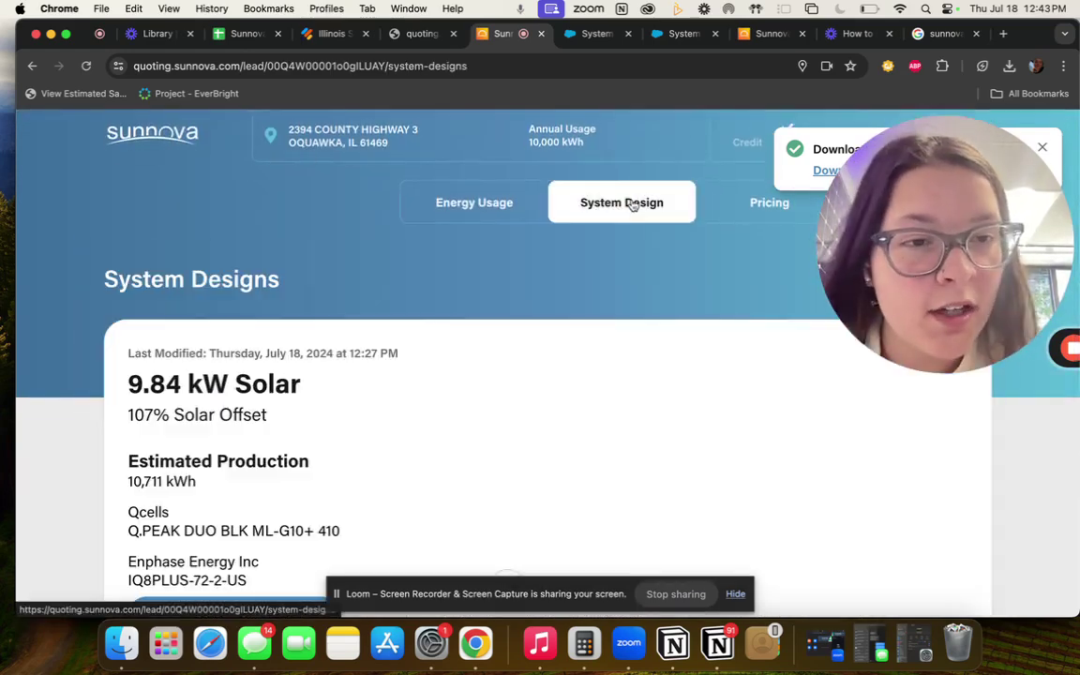
scroll(661, 234, "down", 1)
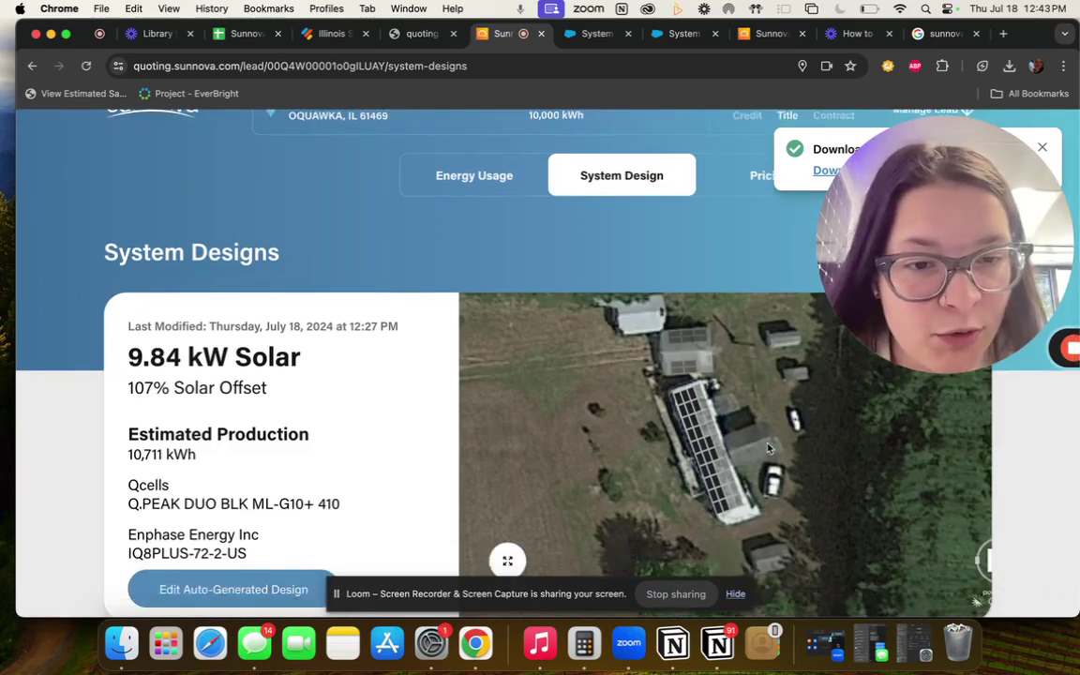
scroll(265, 548, "down", 2)
left_click(265, 527)
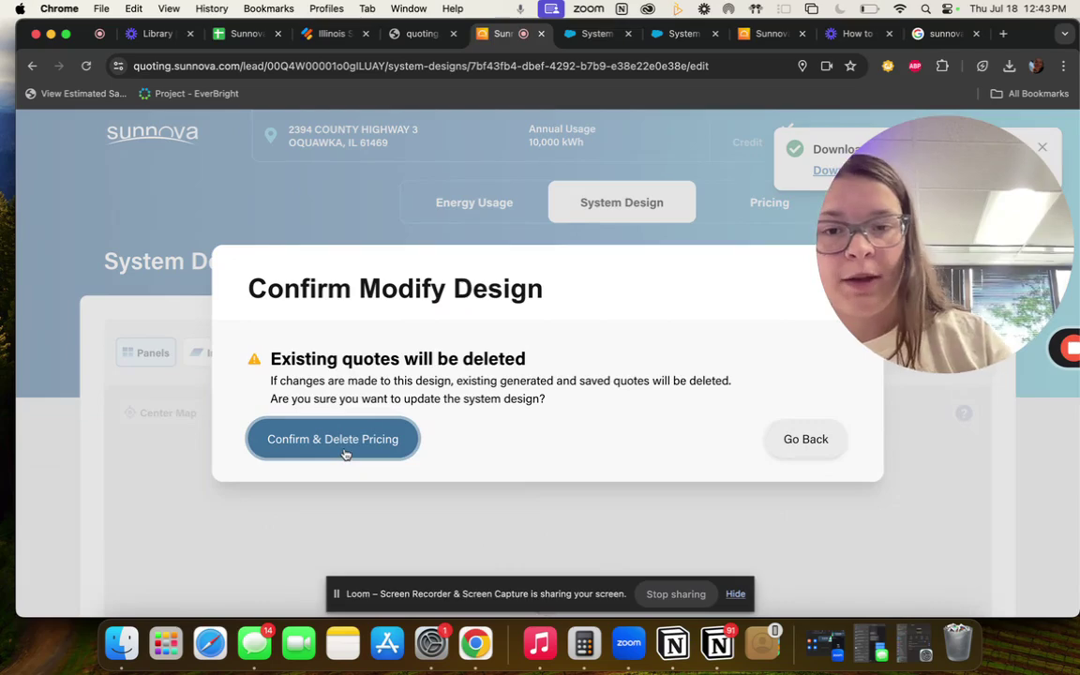
left_click(345, 454)
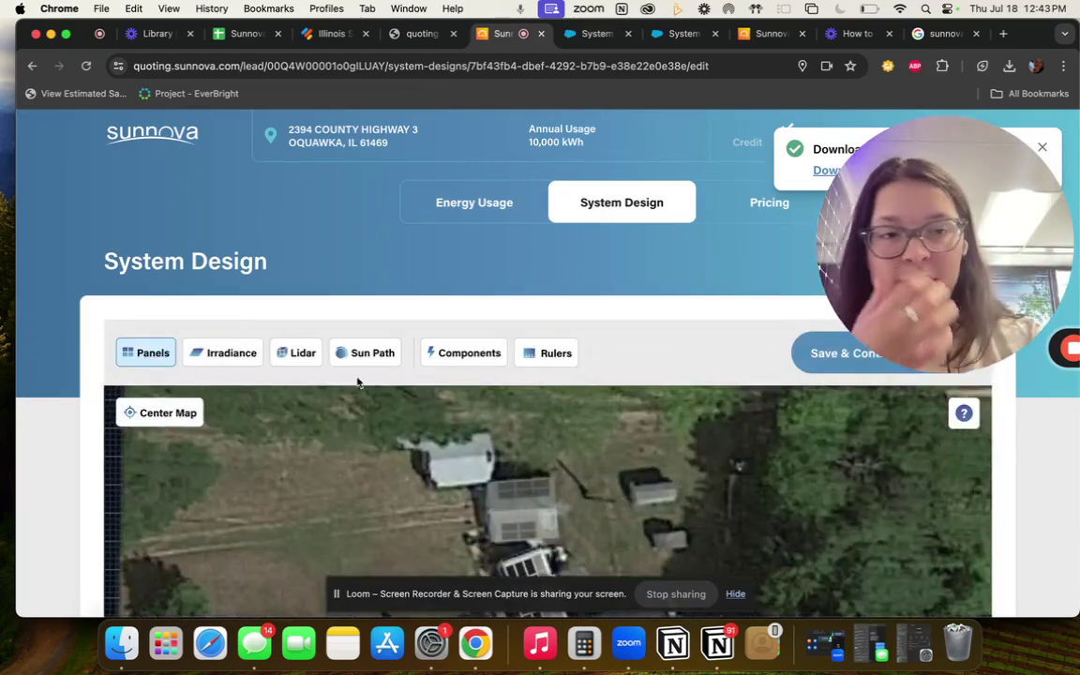
Open the system configuration below the design map and launch the design for editing in Aurora
scroll(677, 301, "down", 4)
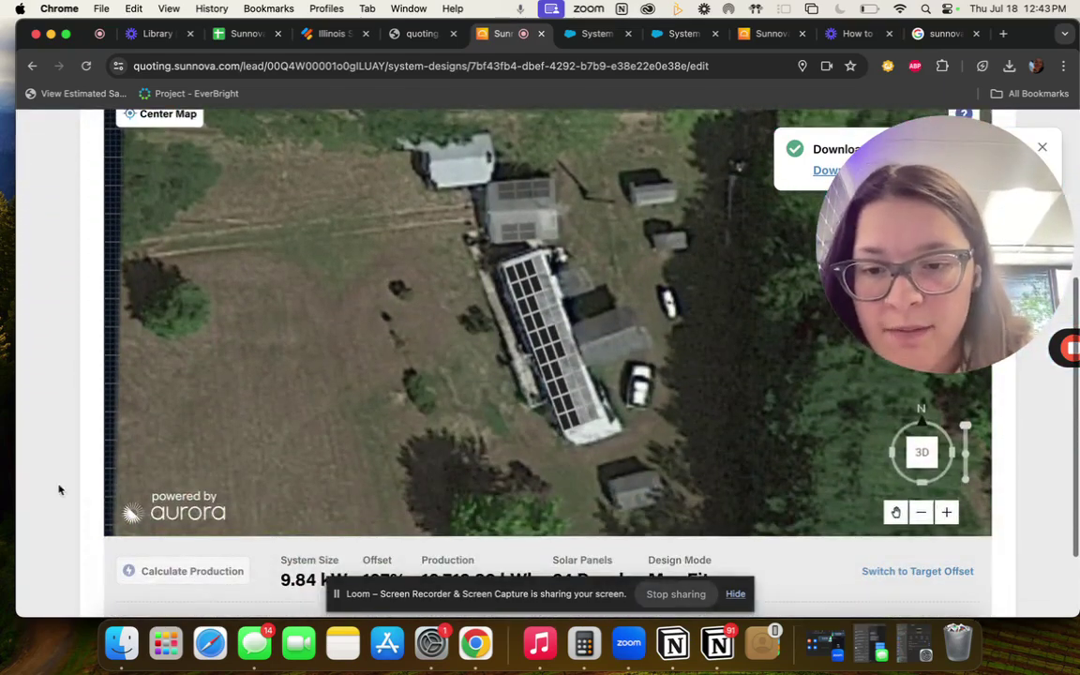
scroll(59, 490, "down", 2)
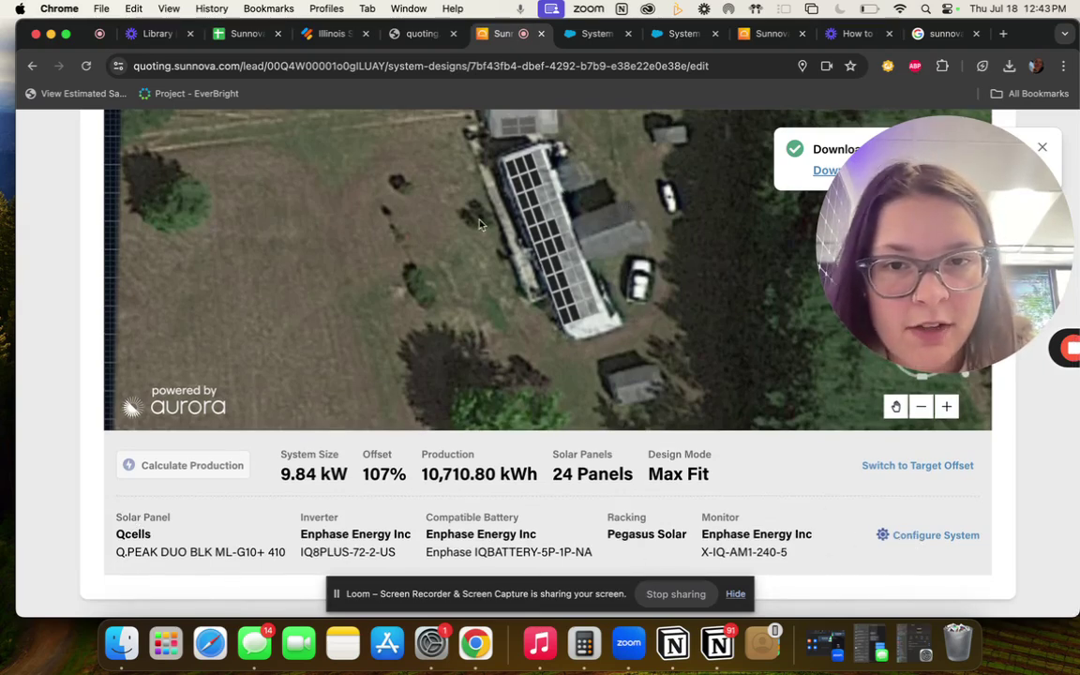
left_click(936, 536)
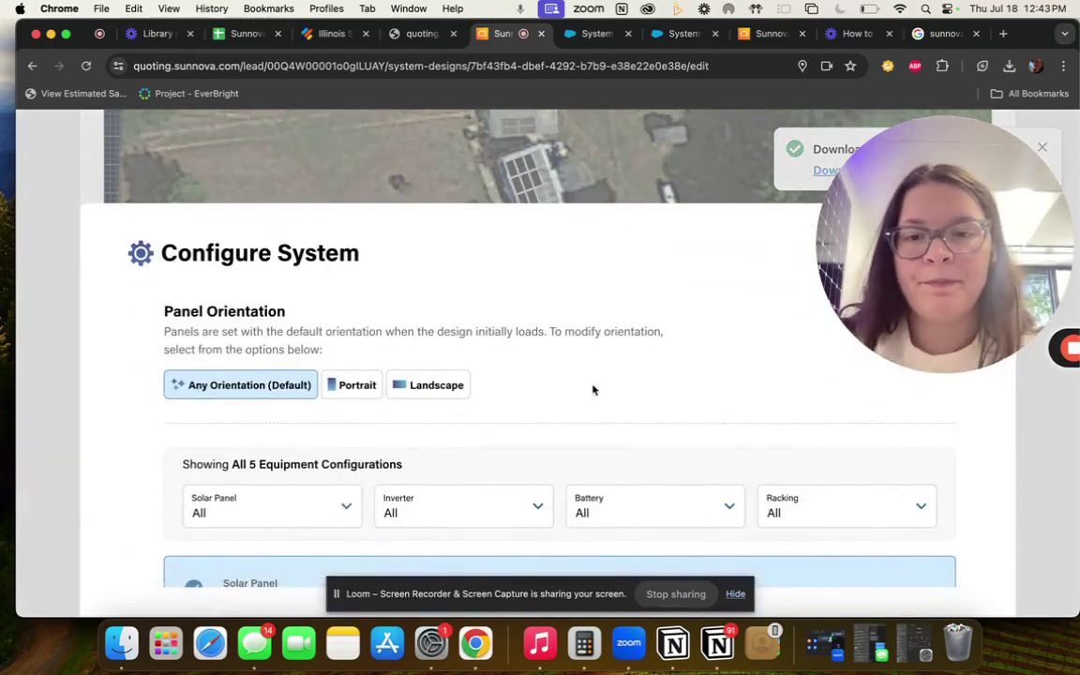
scroll(594, 389, "down", 2)
scroll(594, 388, "up", 1)
scroll(402, 451, "down", 4)
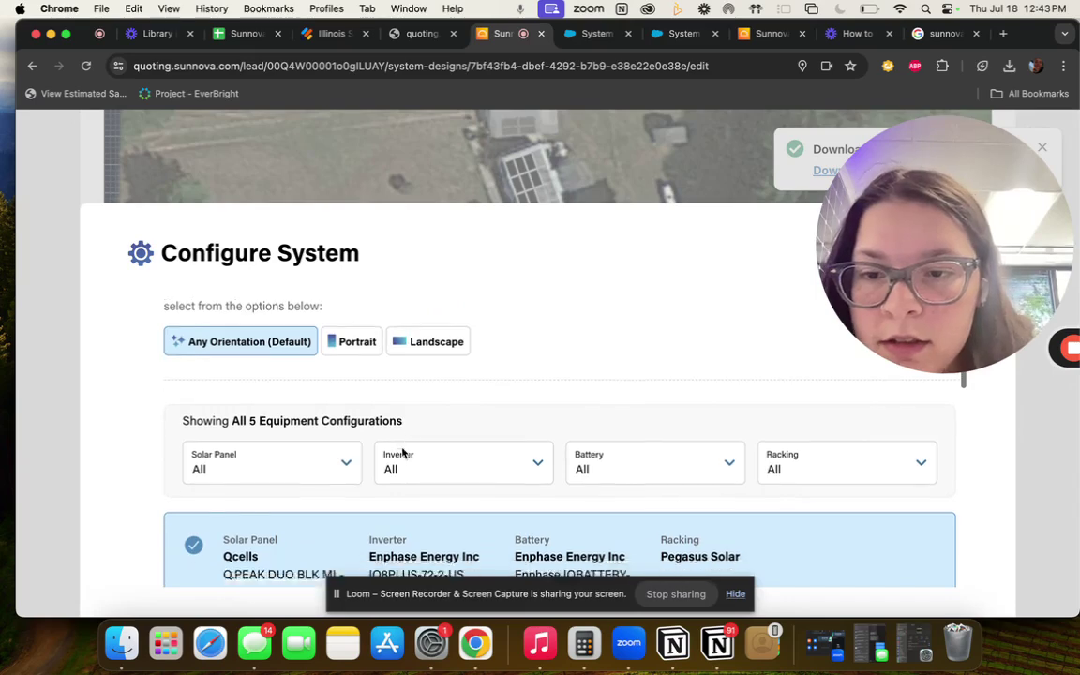
scroll(402, 452, "down", 10)
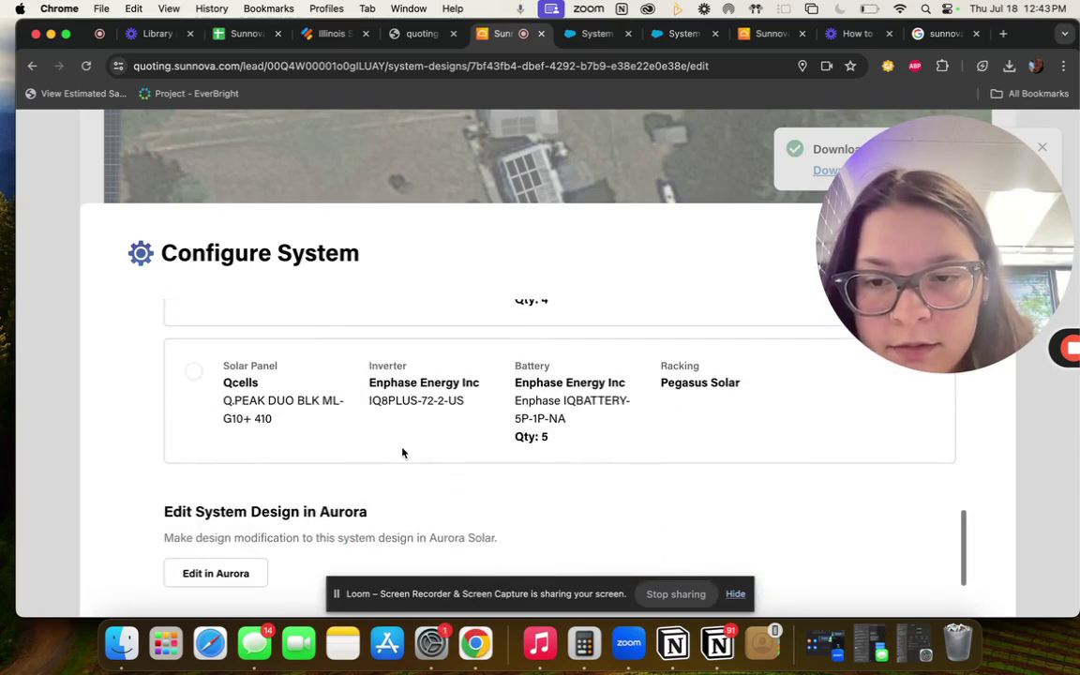
left_click(235, 577)
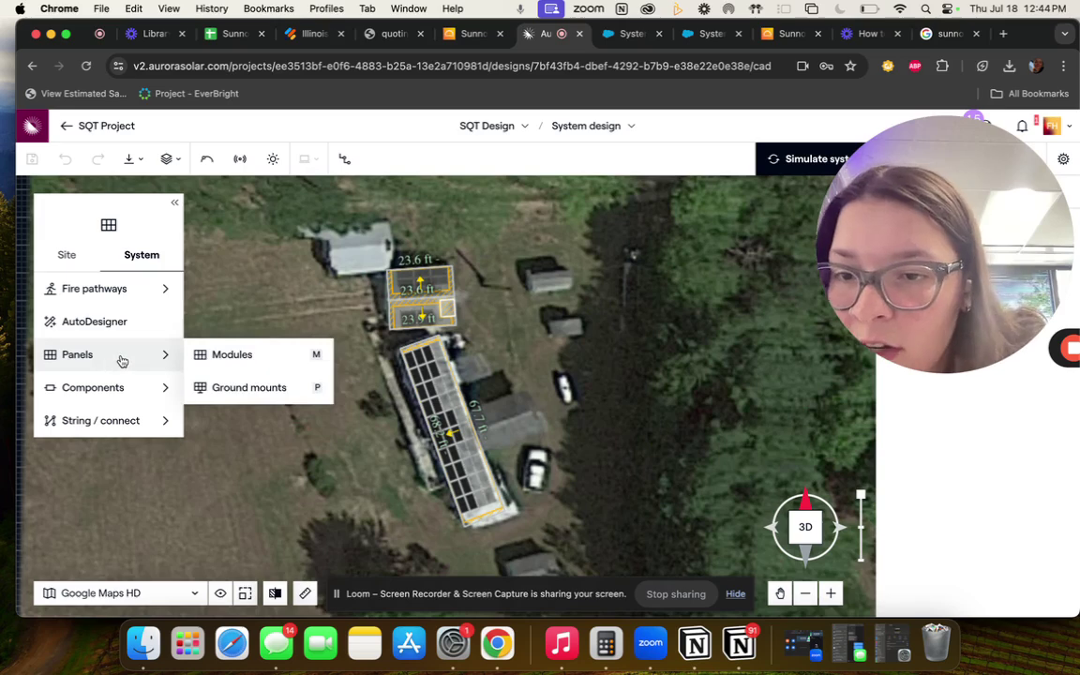
Start the Modules tool for placing panels on the roof faces
left_click_drag(943, 297, 117, 542)
mouse_move(148, 360)
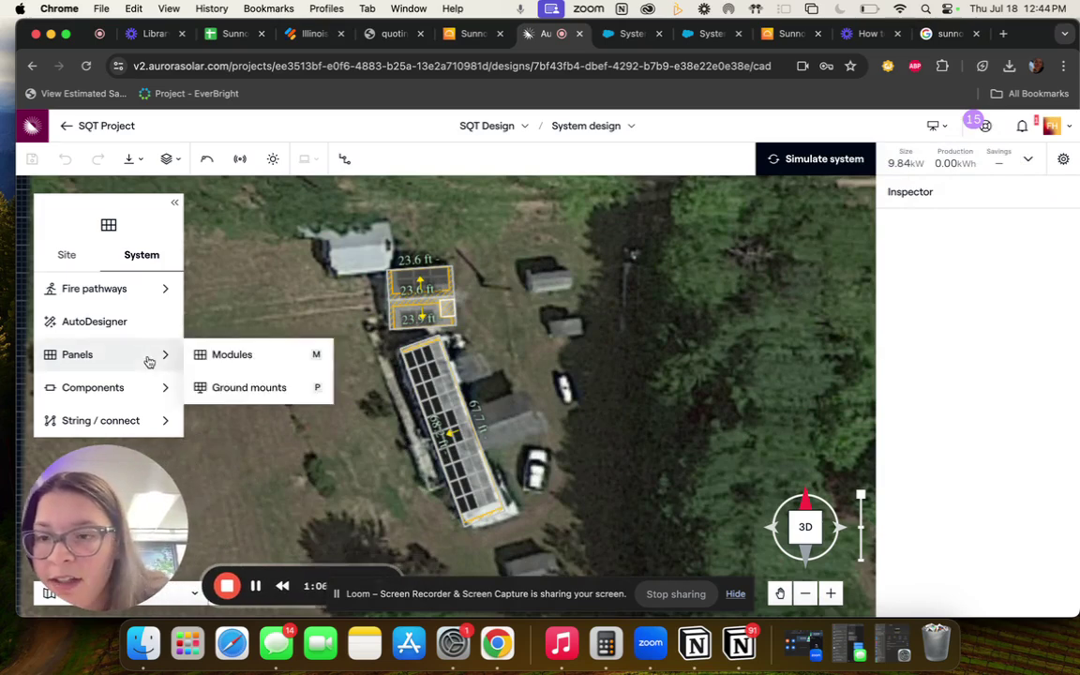
left_click(229, 360)
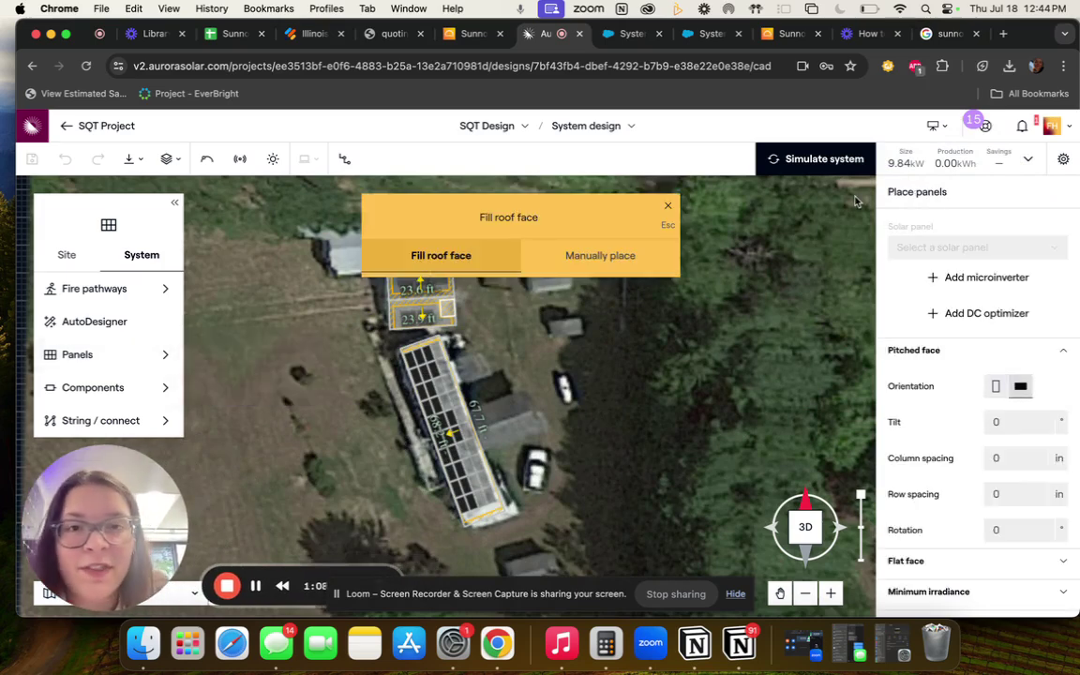
Switch to the Sunnova quoting page and check the full solar panel model specified for this design
left_click(474, 36)
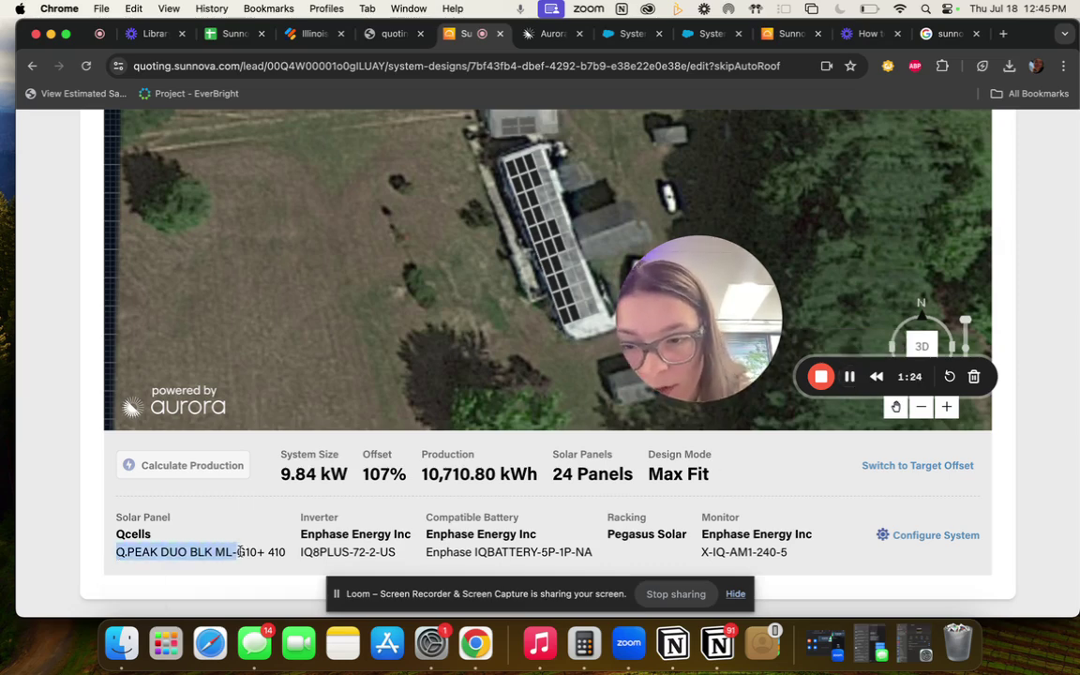
left_click(161, 552)
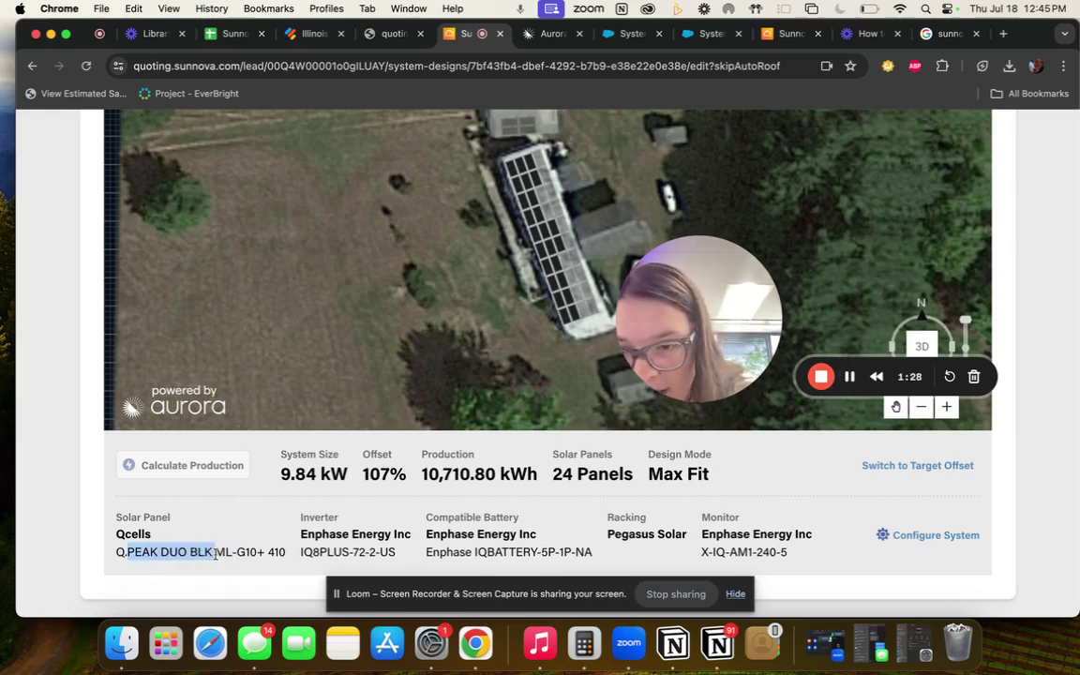
left_click(286, 556)
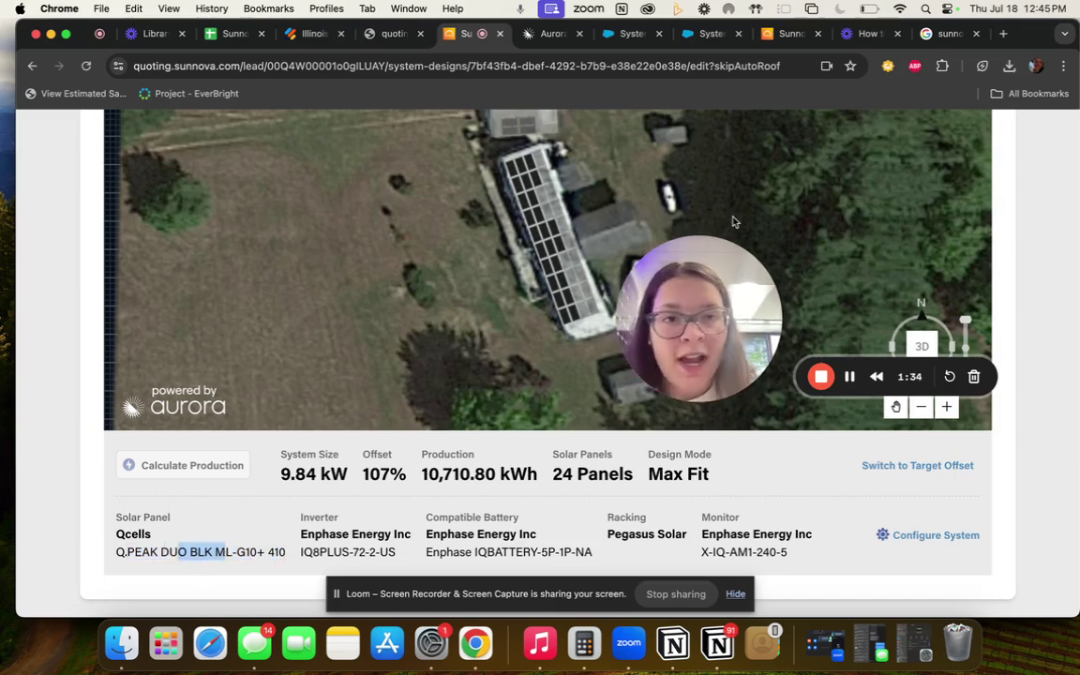
Close the Sunnova online account creation page and return to the Aurora design
left_click(800, 39)
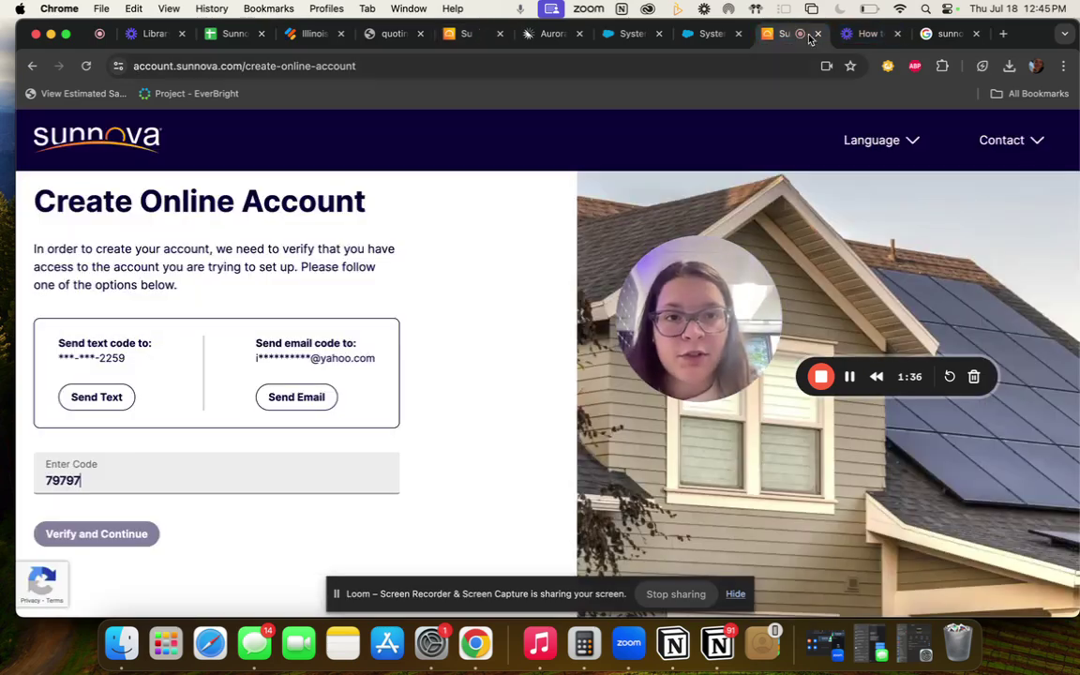
left_click(819, 35)
left_click(553, 34)
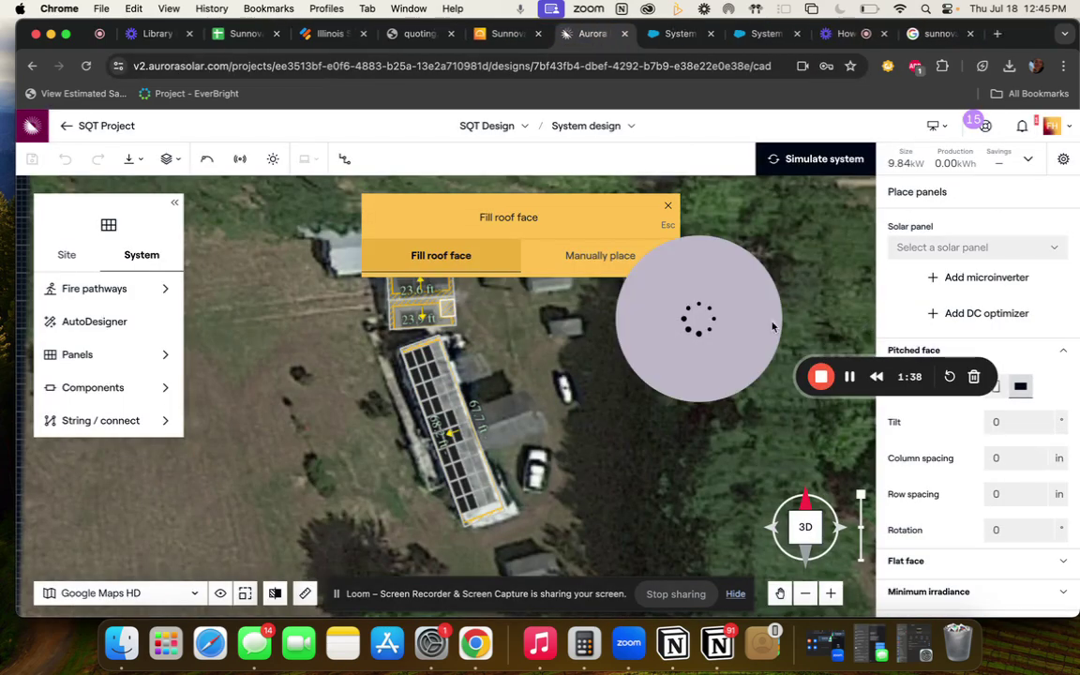
left_click_drag(486, 339, 167, 410)
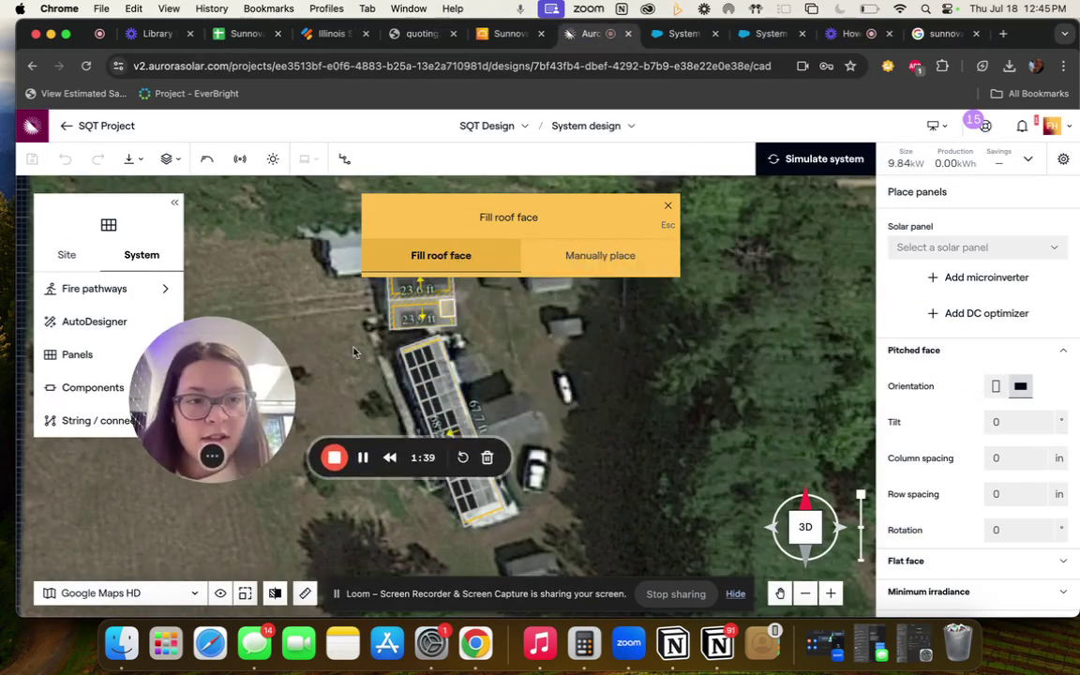
Search the solar panels for 410 and choose the Qcells Q.PEAK DUO BLK ML-G10+ 410
left_click(1032, 250)
left_click(1013, 248)
left_click(1047, 250)
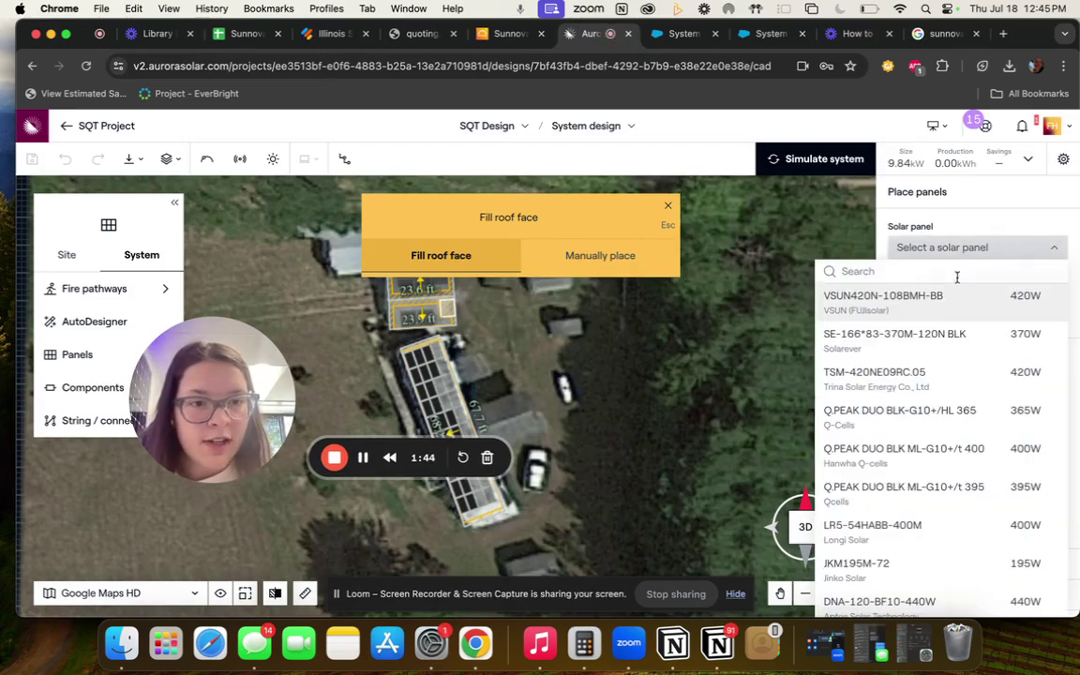
type("410")
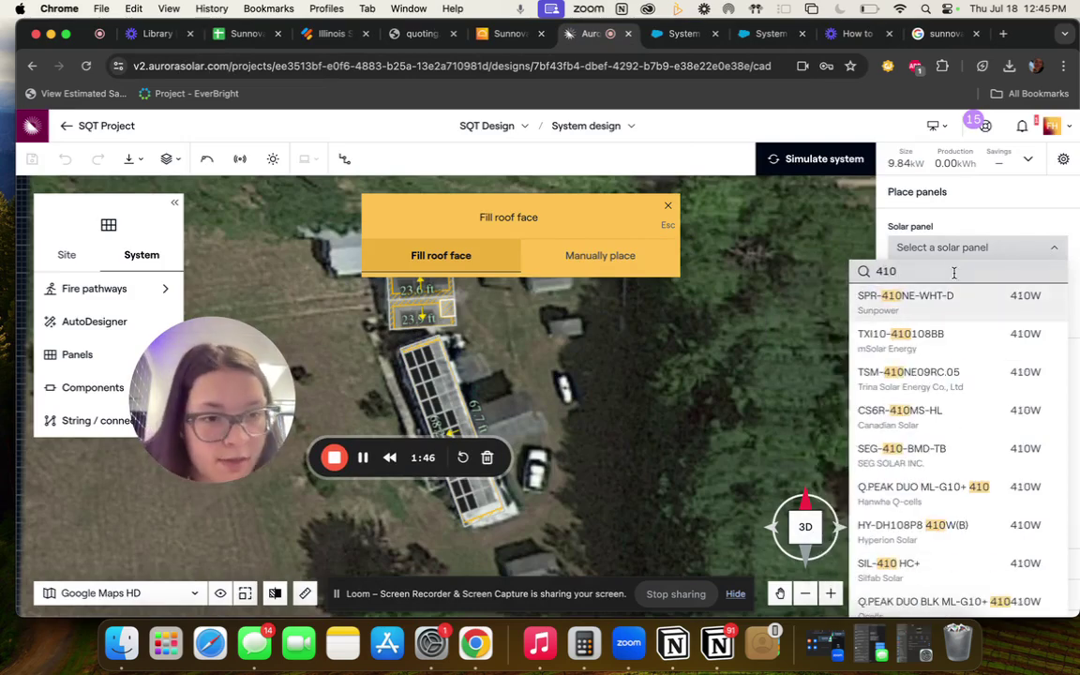
scroll(874, 376, "down", 3)
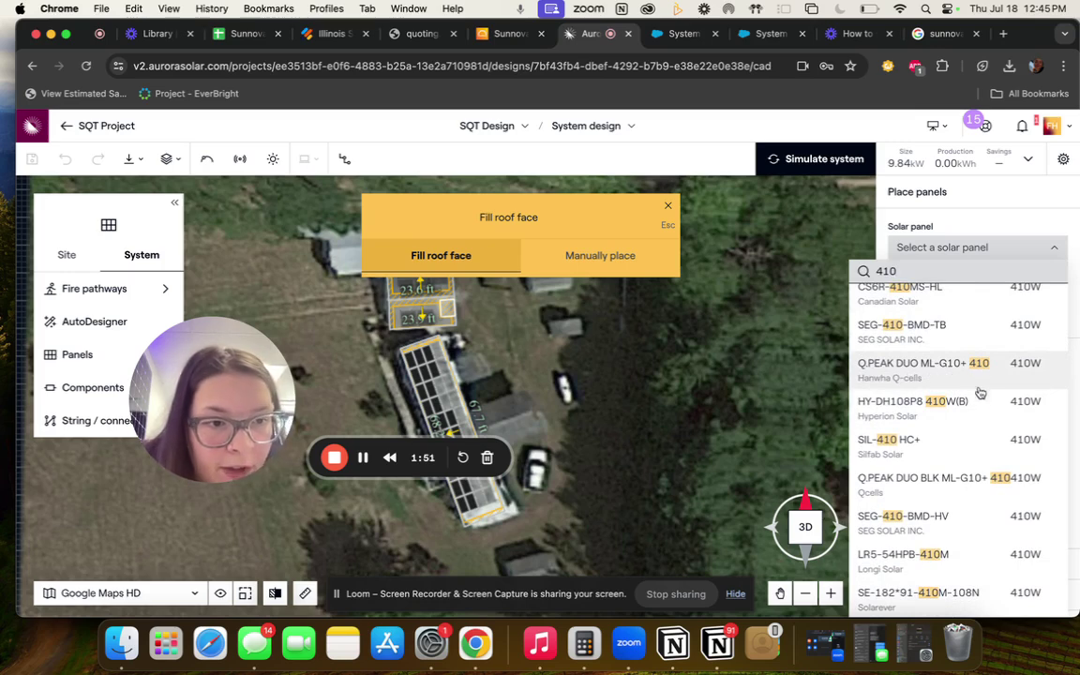
scroll(958, 394, "down", 2)
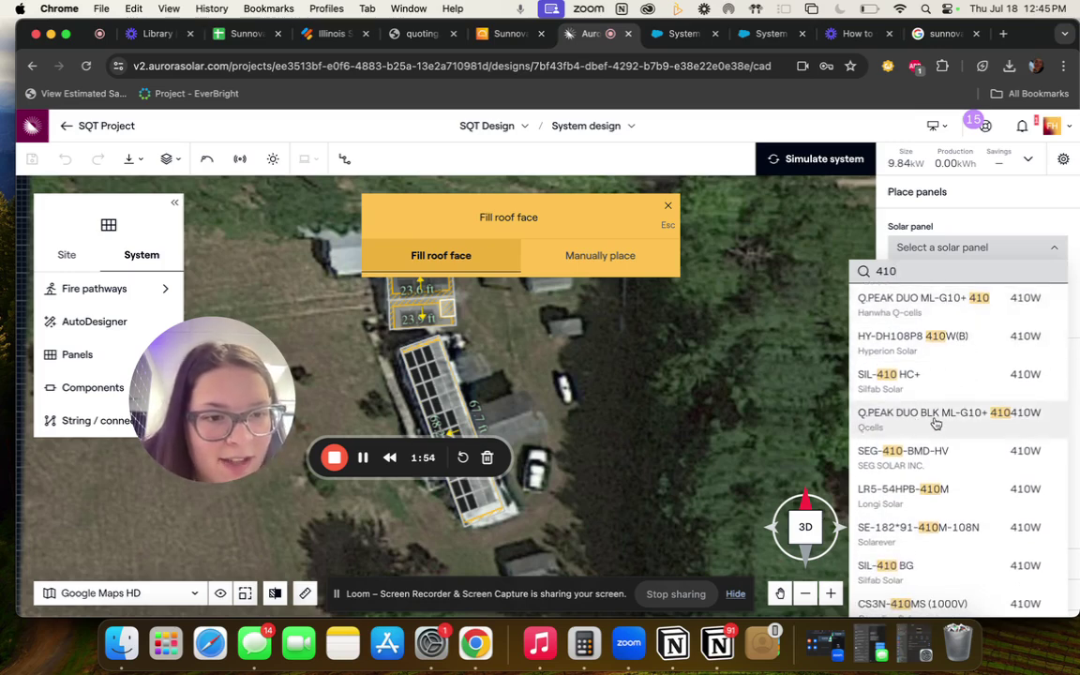
left_click(1001, 421)
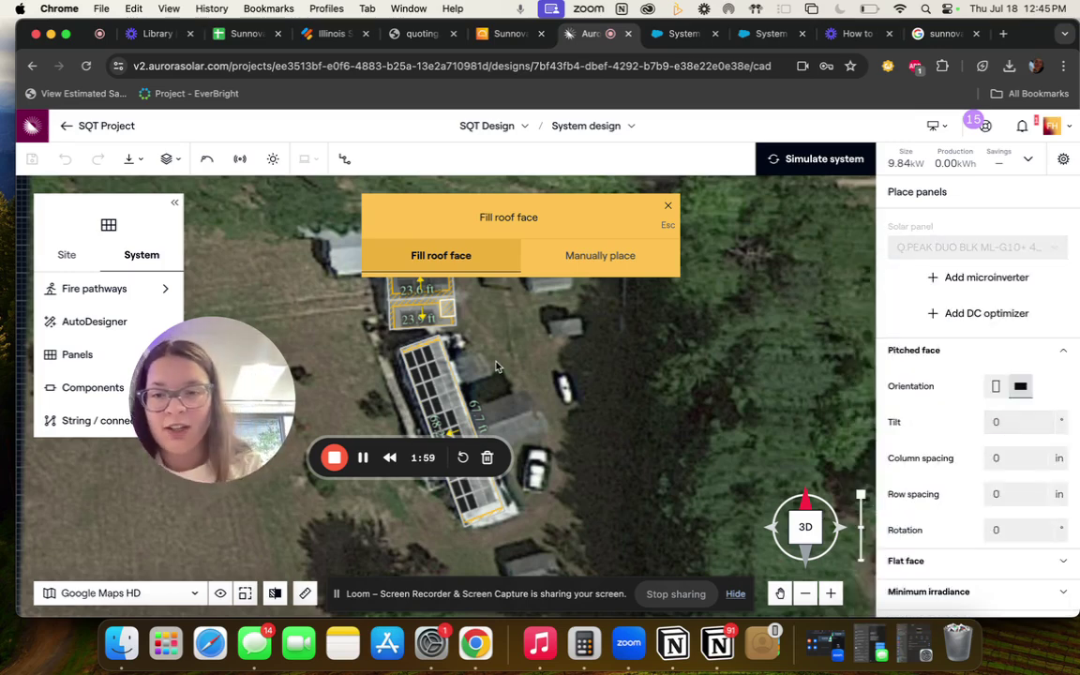
Set the pitched-face panel orientation to portrait and leave panel placement
left_click_drag(215, 314, 107, 422)
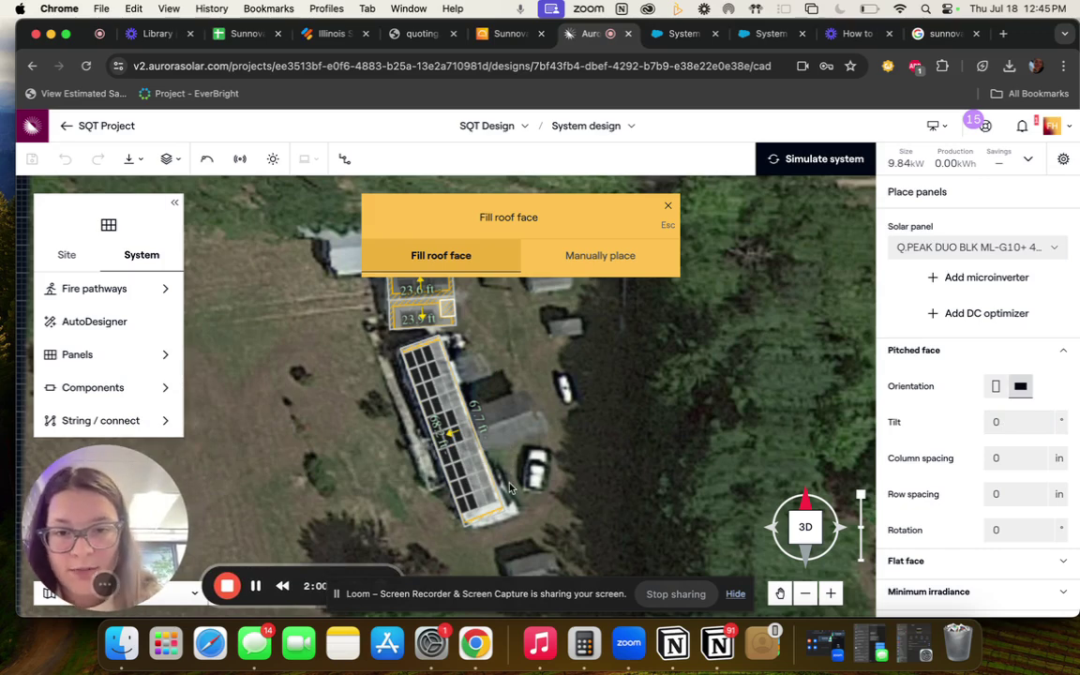
scroll(955, 340, "down", 2)
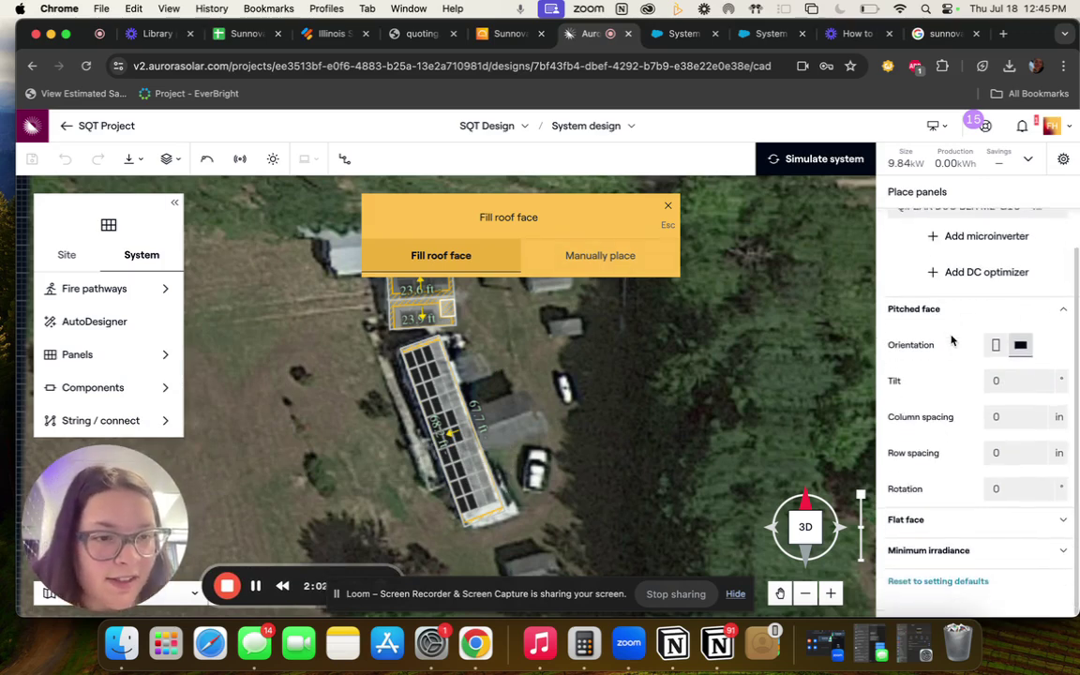
scroll(959, 340, "up", 2)
left_click(996, 386)
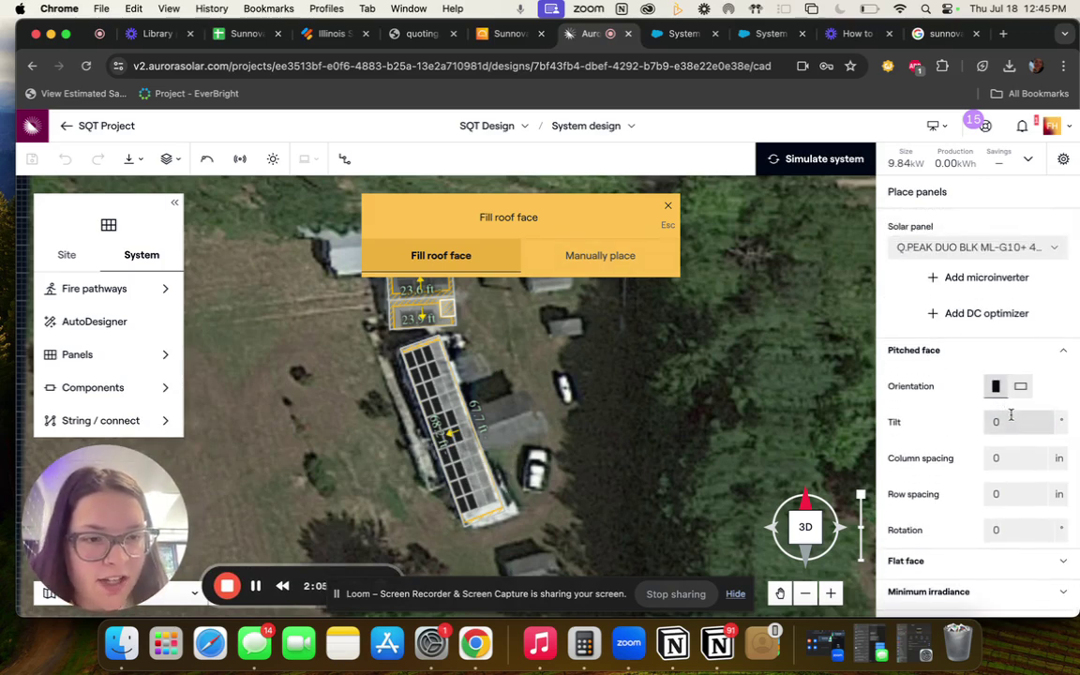
left_click(1013, 419)
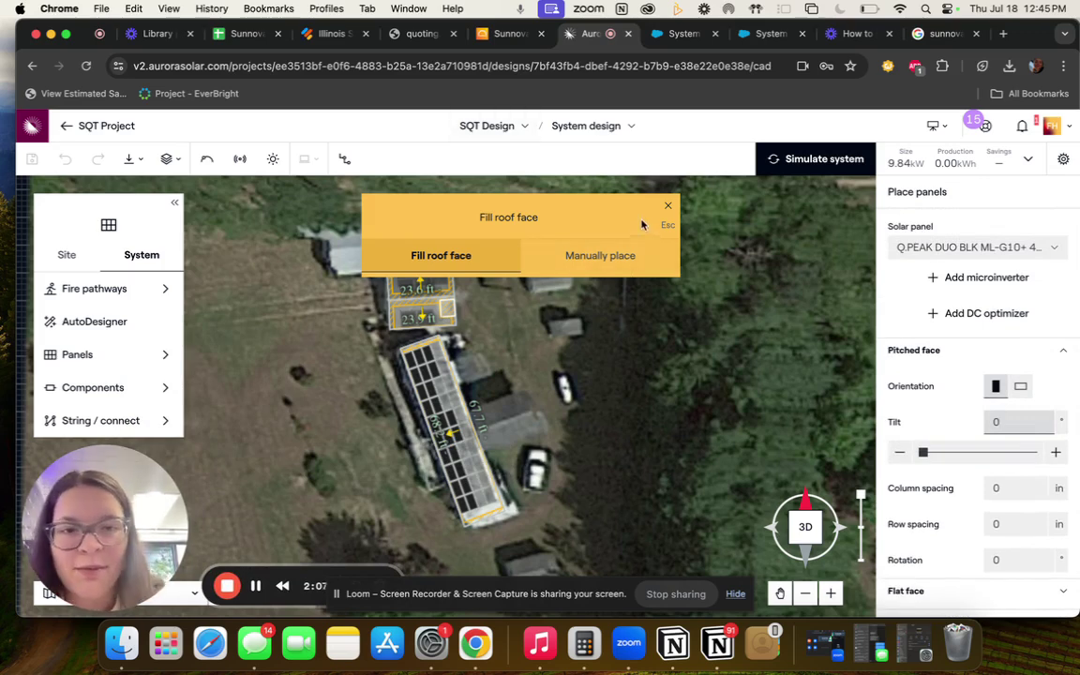
left_click(668, 206)
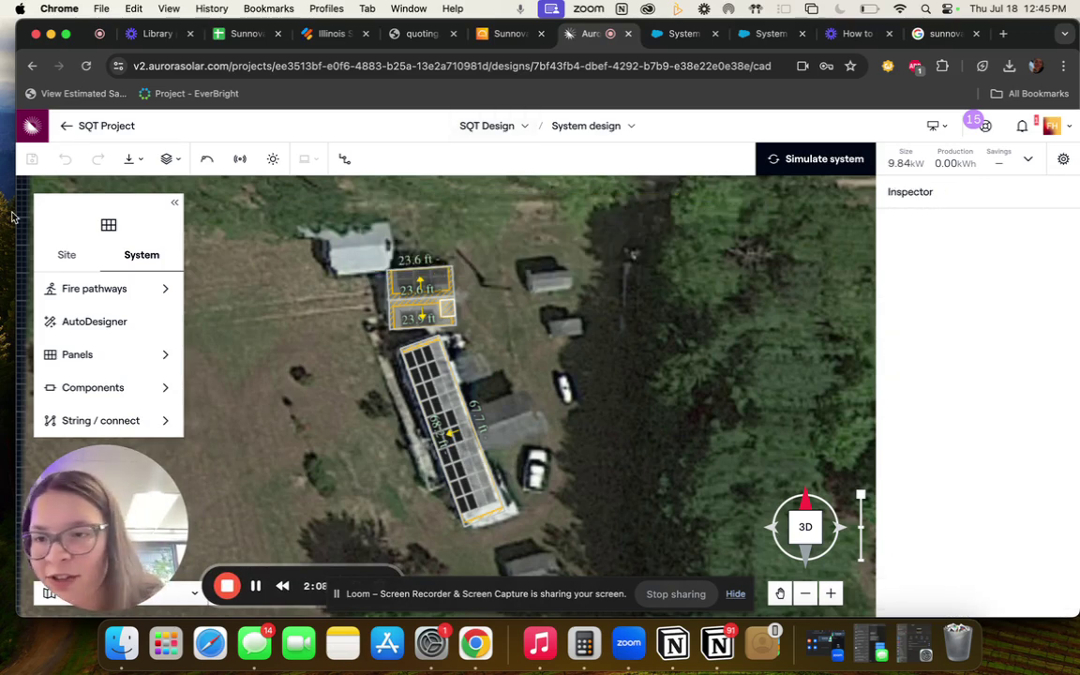
Draw a rectangular roof face about 21 ft long over the small building adjoining the long roof's east side
left_click(69, 258)
mouse_move(122, 302)
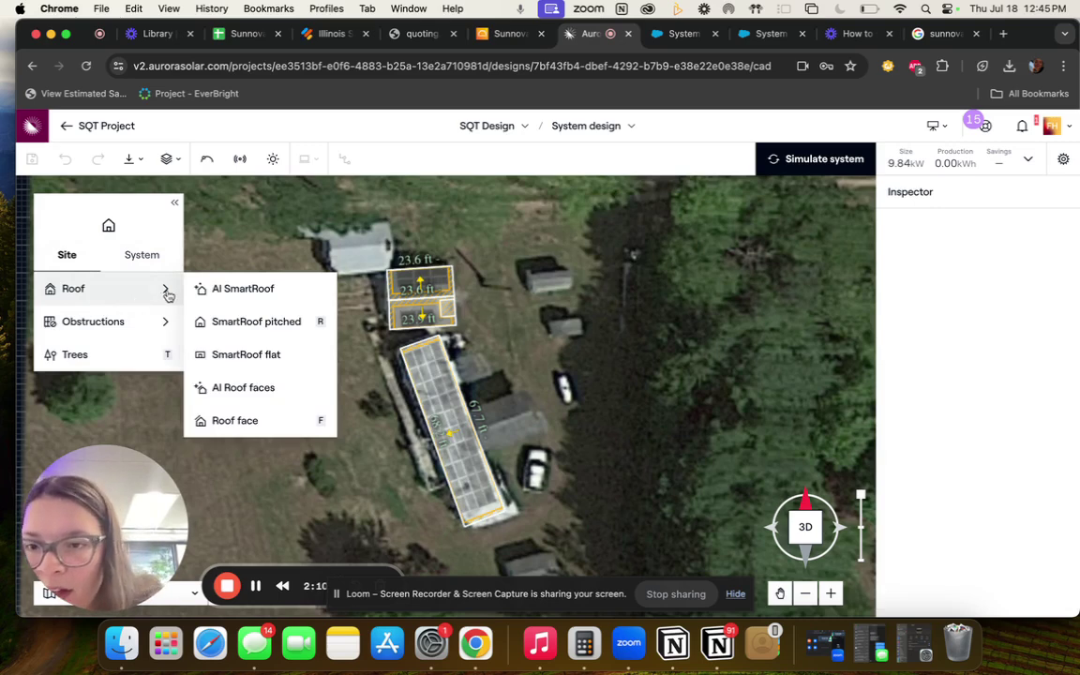
left_click(235, 421)
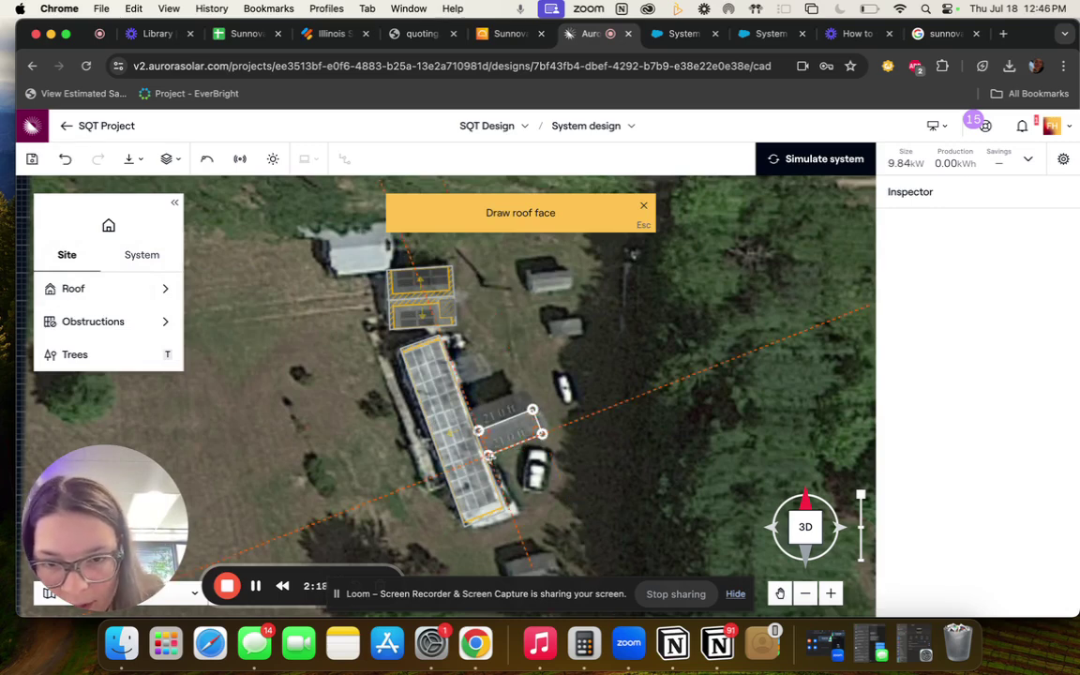
left_click(478, 431)
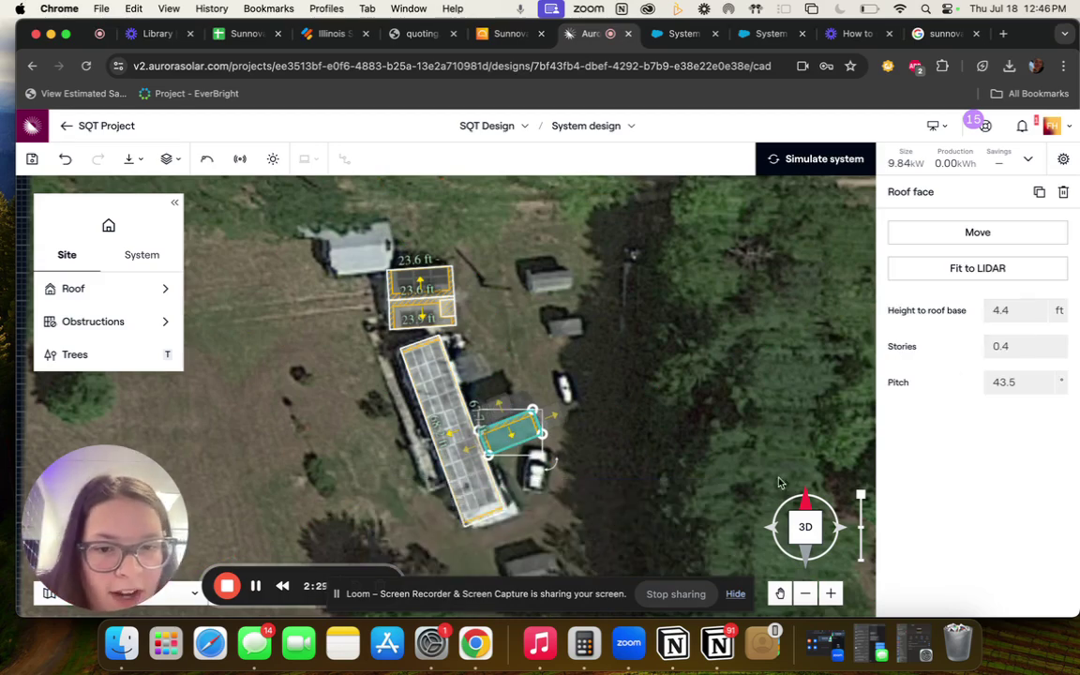
Set the pitch of the small roof face on the long roof's east side to 24°
left_click_drag(806, 528, 730, 468)
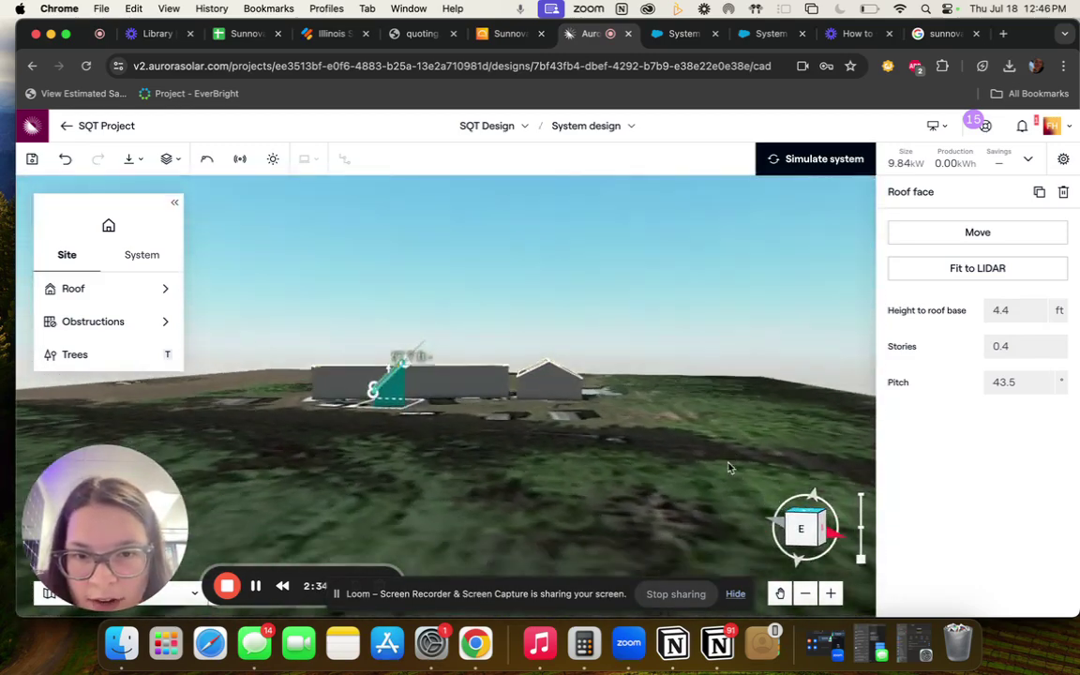
left_click(799, 535)
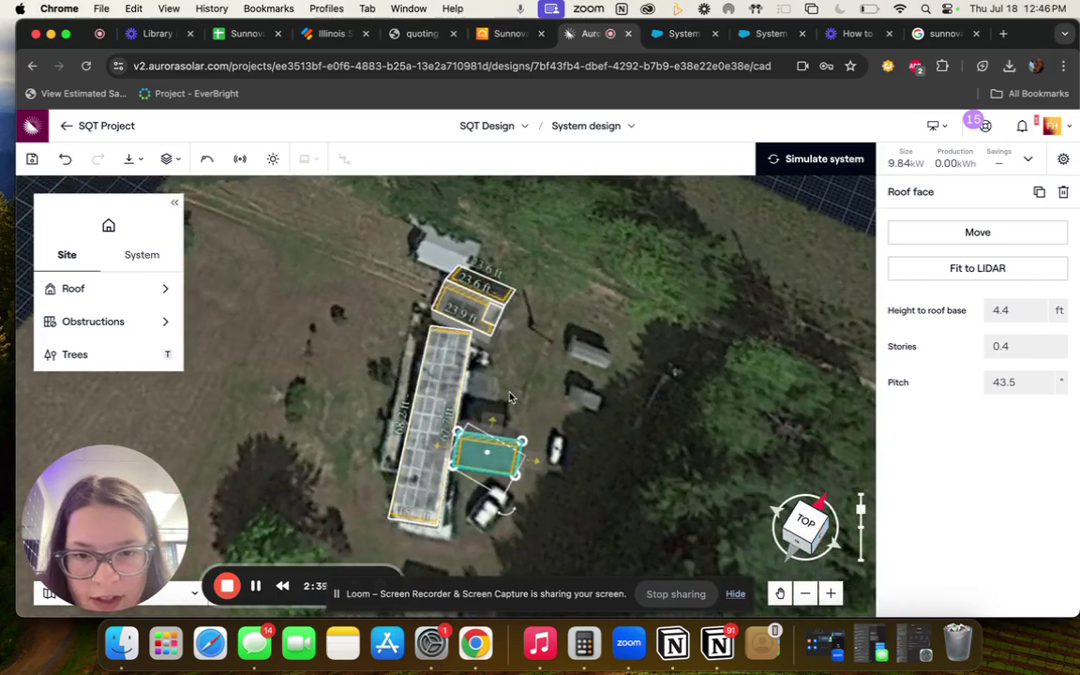
left_click_drag(802, 527, 767, 482)
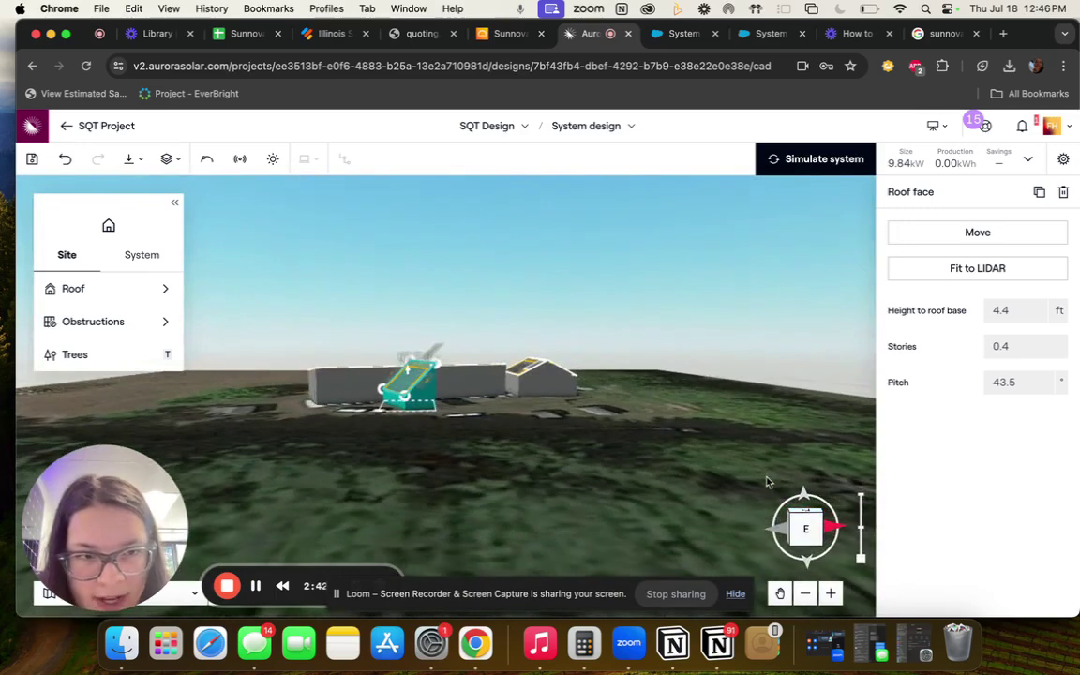
left_click(1034, 387)
key("BackSpace")
key("BackSpace")
key("BackSpace")
key("BackSpace")
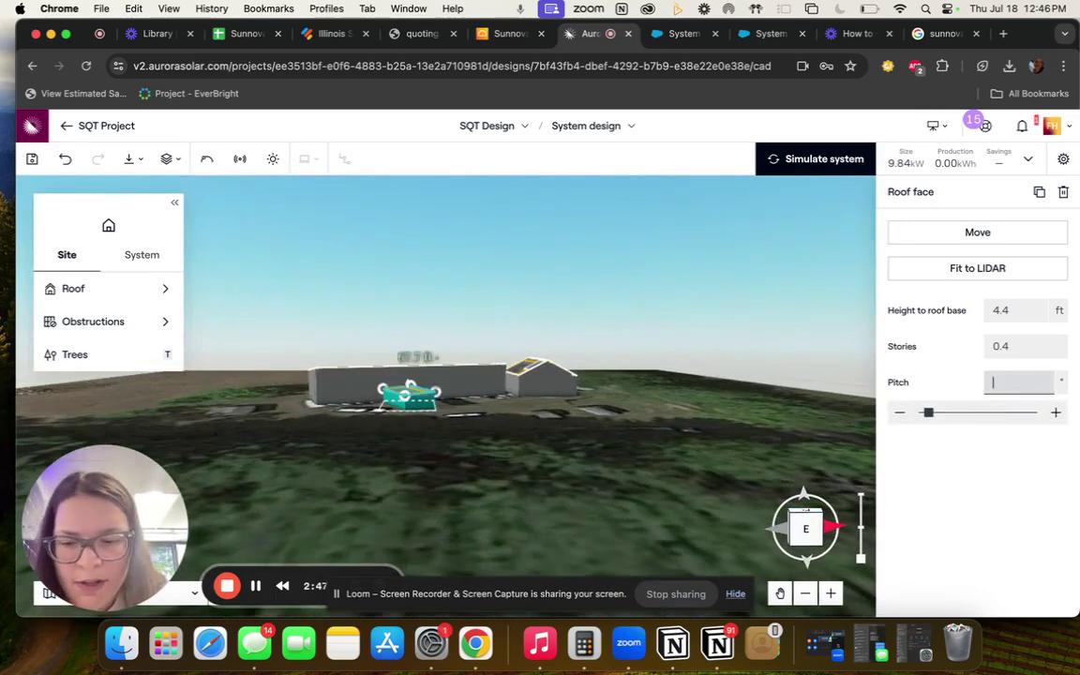
type("24")
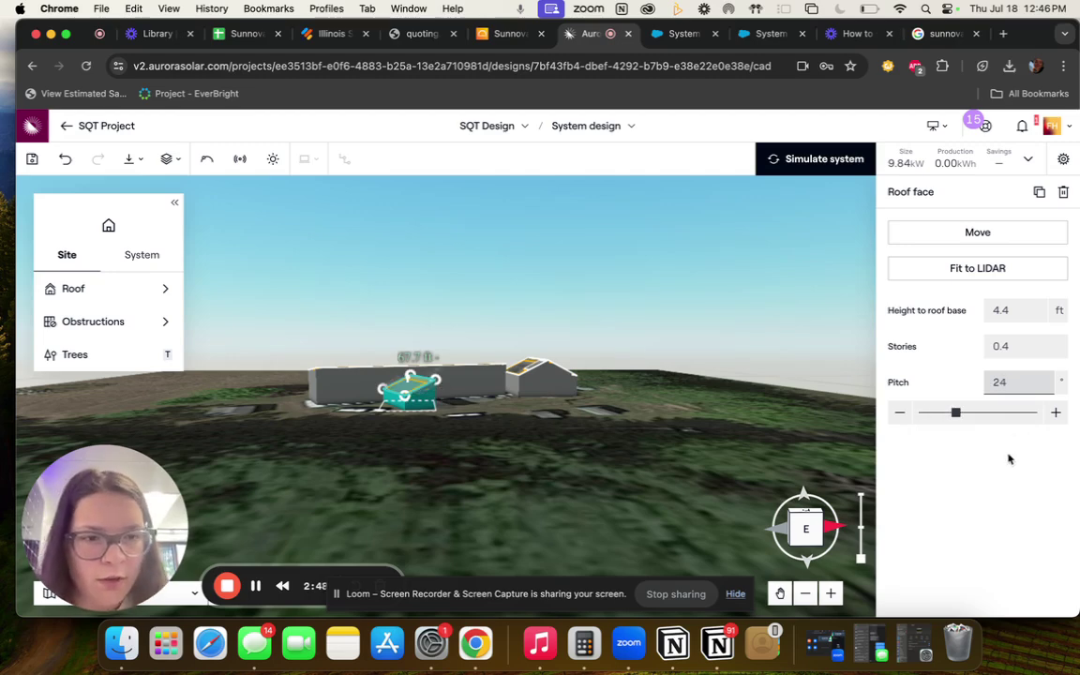
Set the small east roof face's height to 1 story and deselect it
left_click(1030, 345)
key("BackSpace")
key("BackSpace")
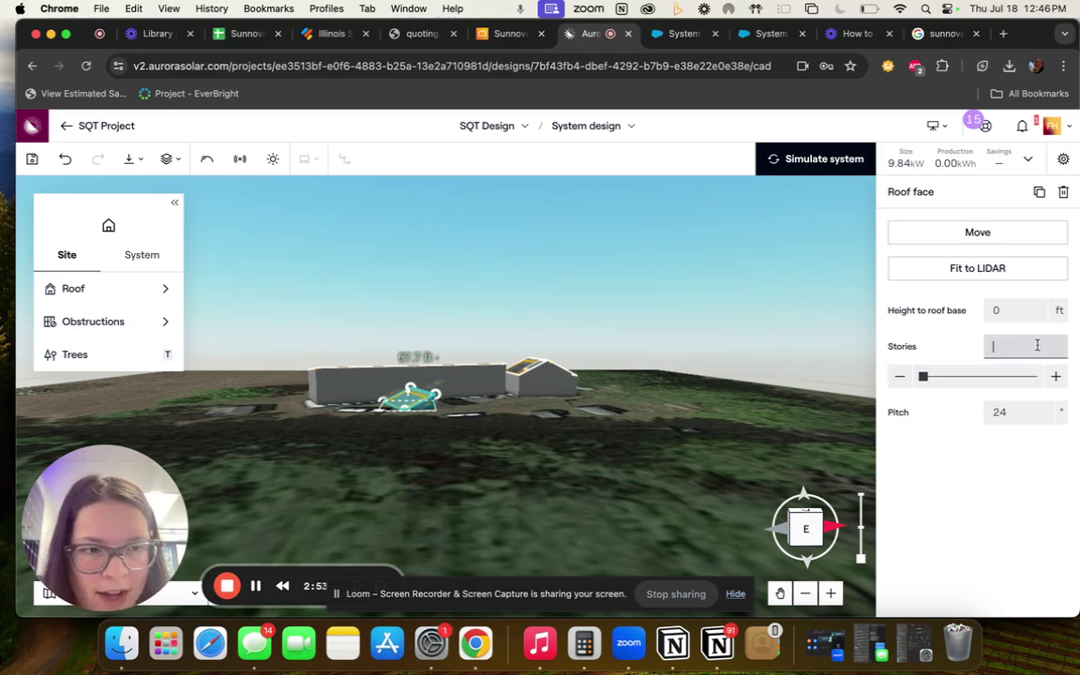
left_click_drag(924, 376, 928, 376)
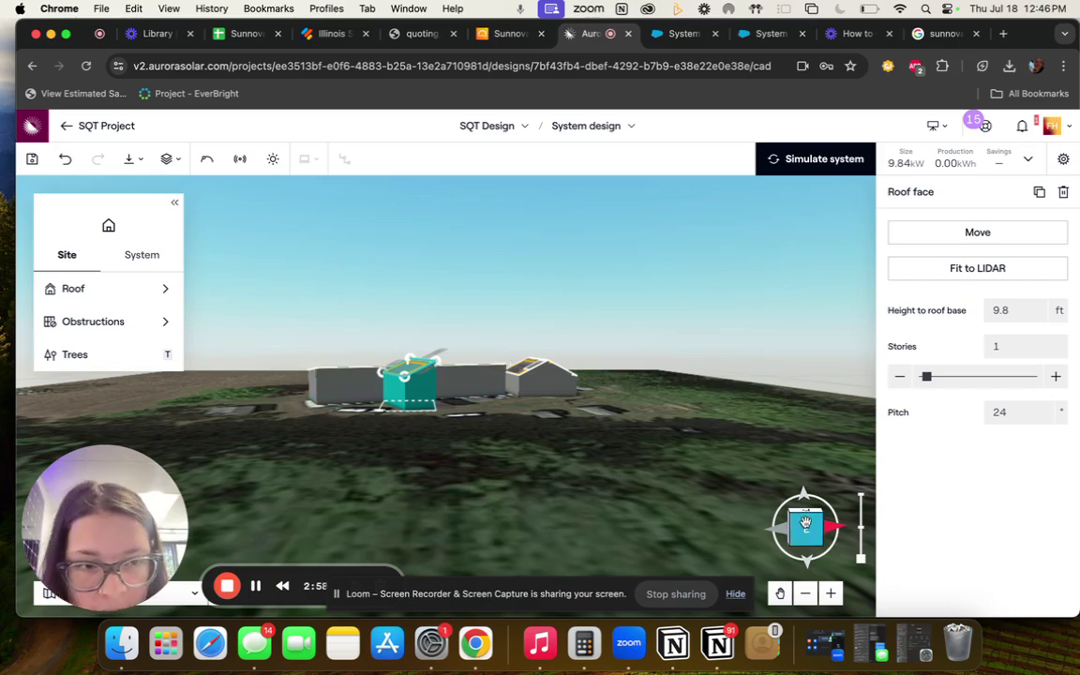
left_click_drag(806, 524, 862, 571)
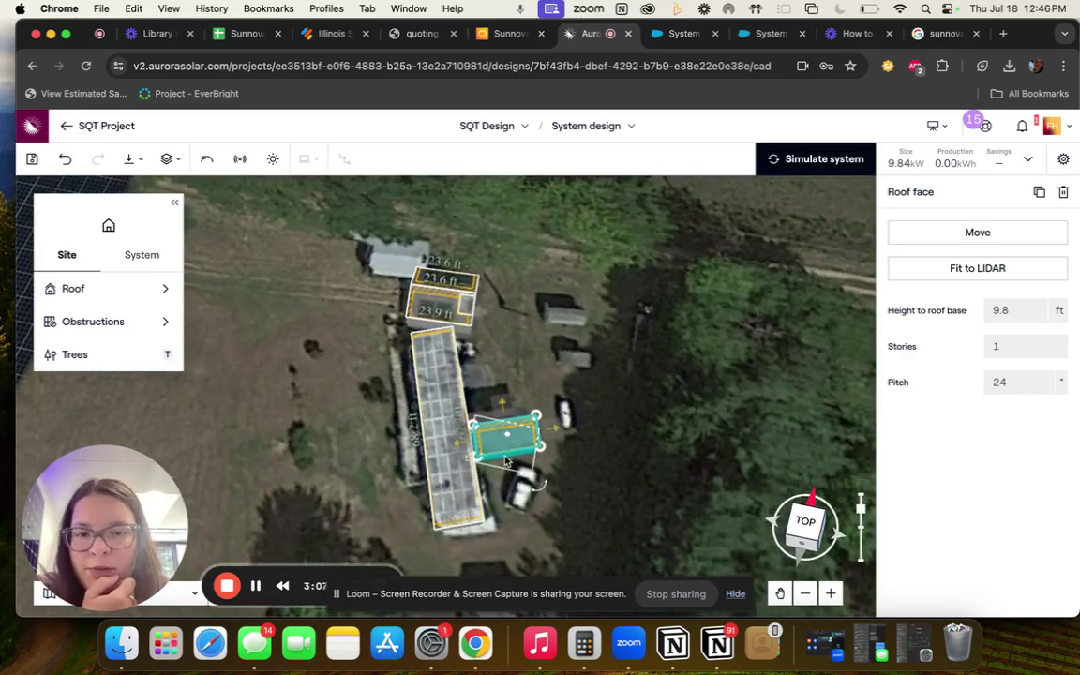
left_click(514, 497)
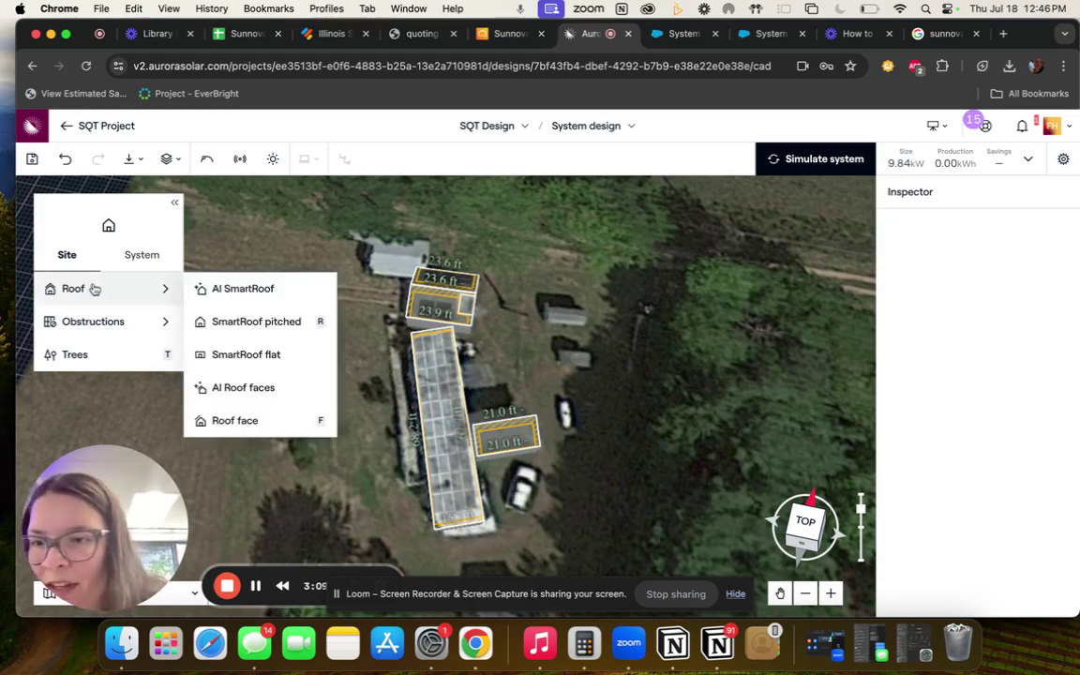
Draw a rectangular roof face about 25 ft long on the open ground west of the long roof
mouse_move(148, 293)
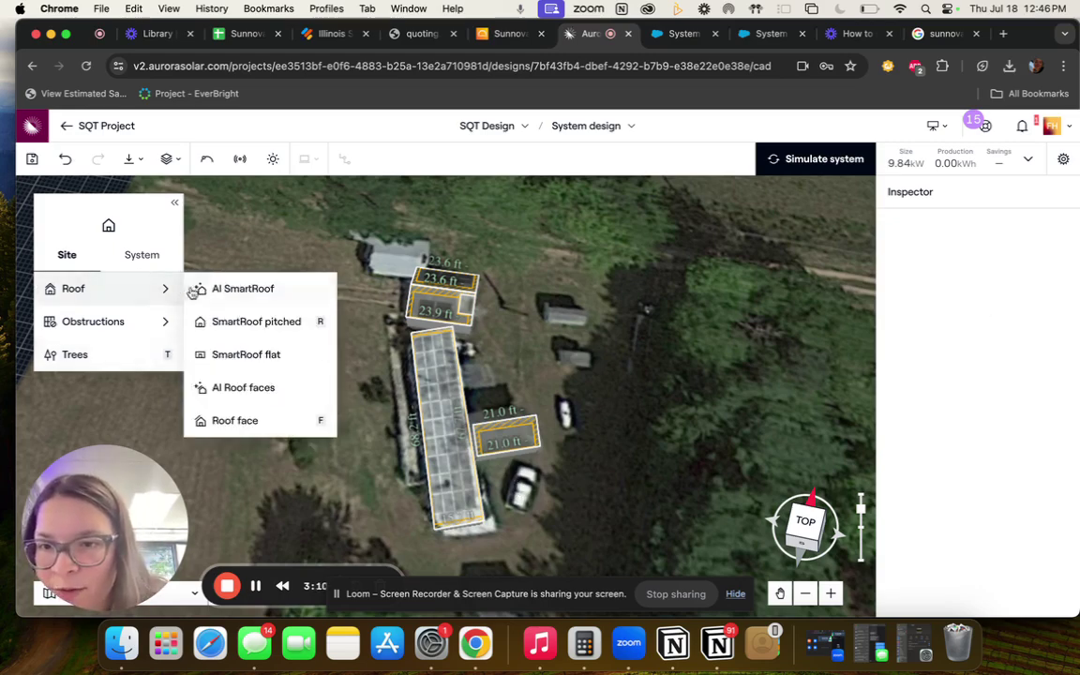
left_click(242, 420)
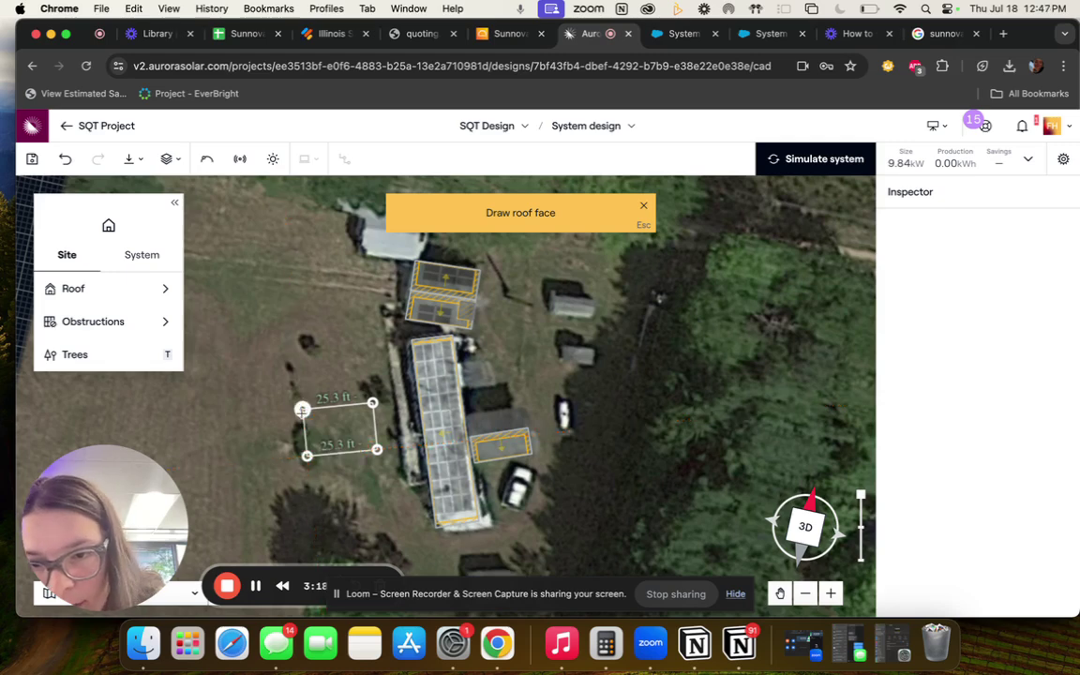
left_click(302, 410)
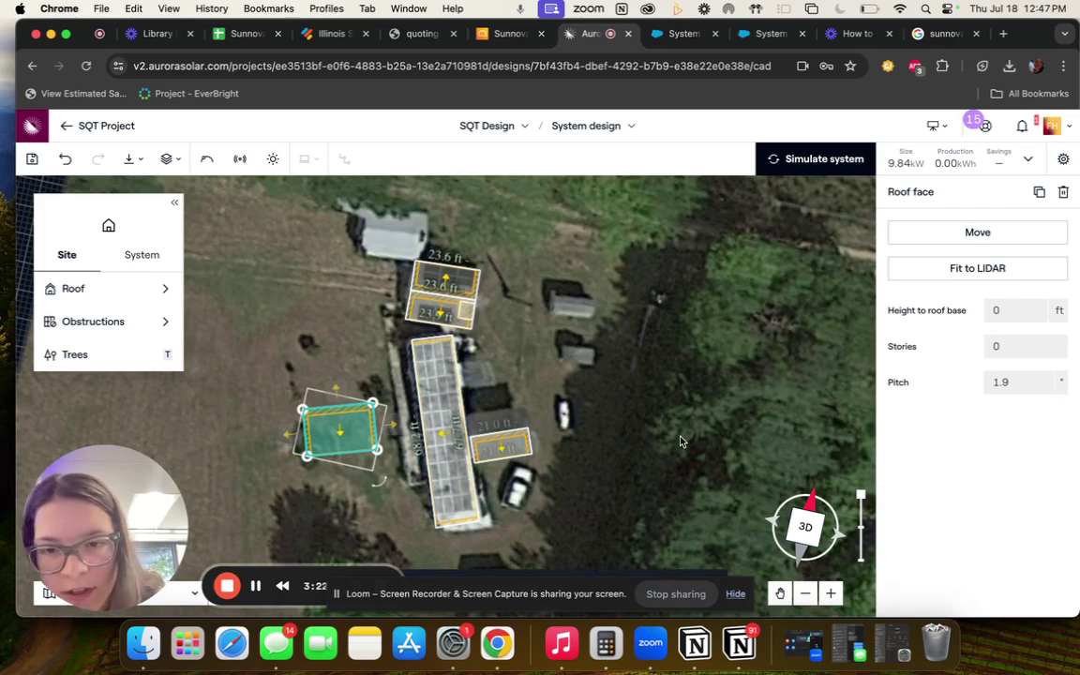
Set the height of the roof face on the open ground to .2 stories
left_click_drag(806, 529, 866, 468)
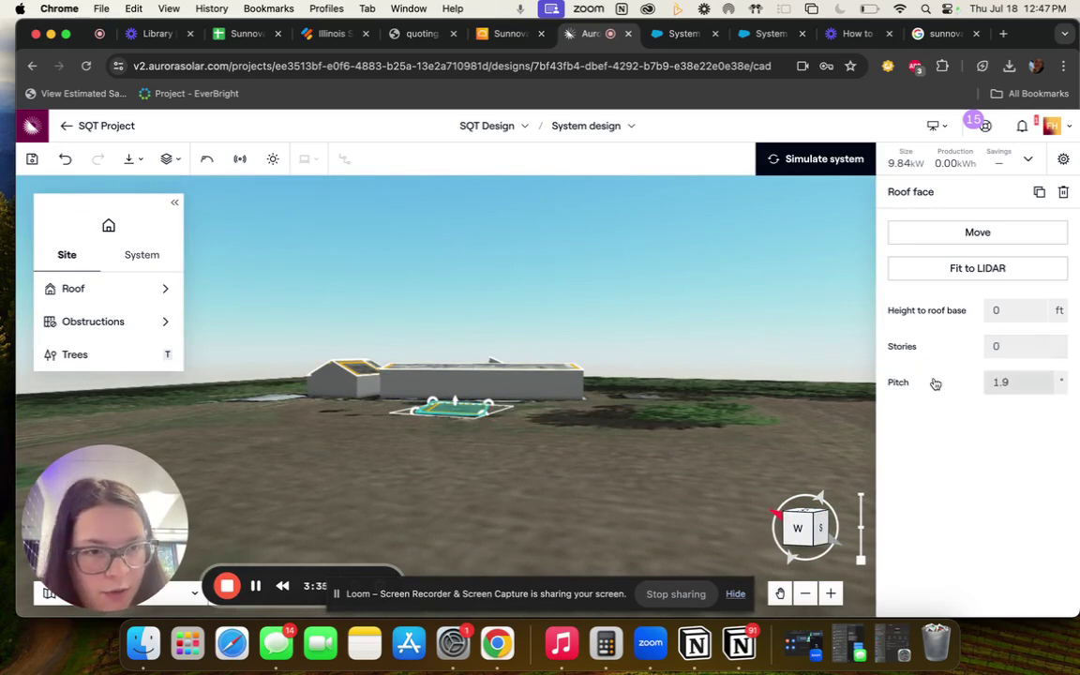
left_click(1008, 347)
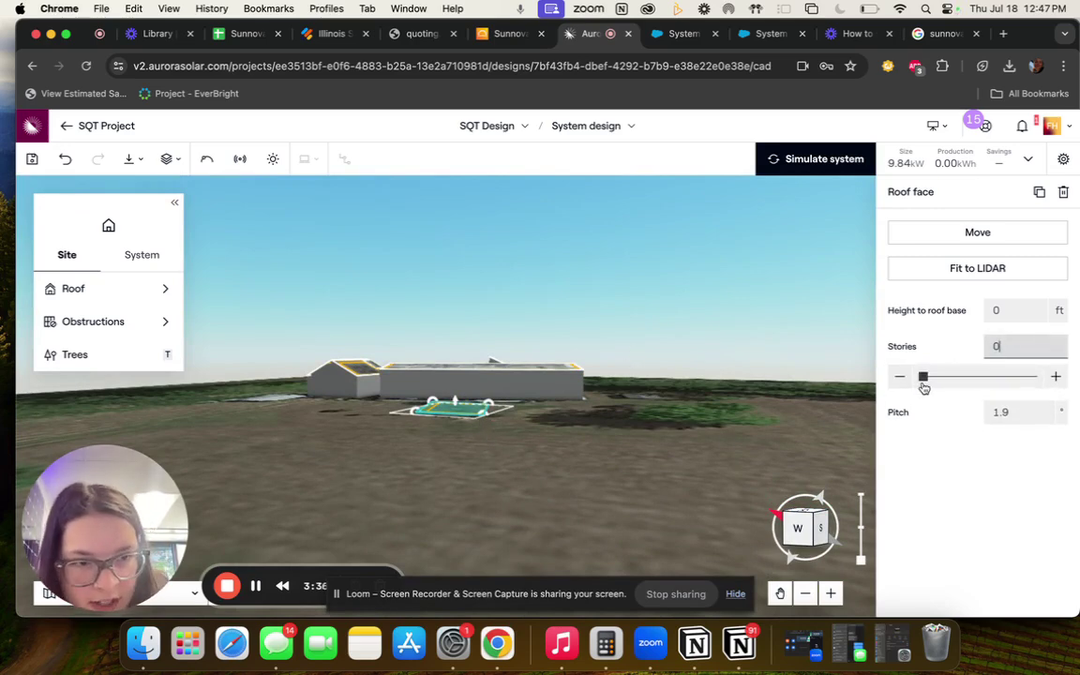
mouse_move(923, 379)
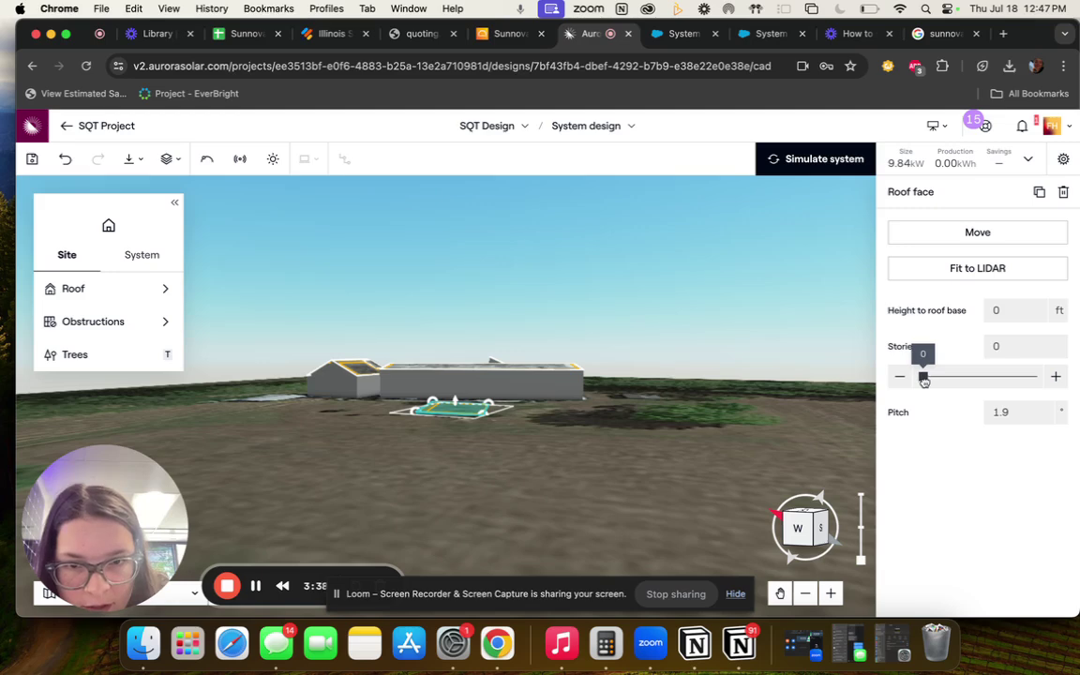
left_click_drag(923, 381, 926, 379)
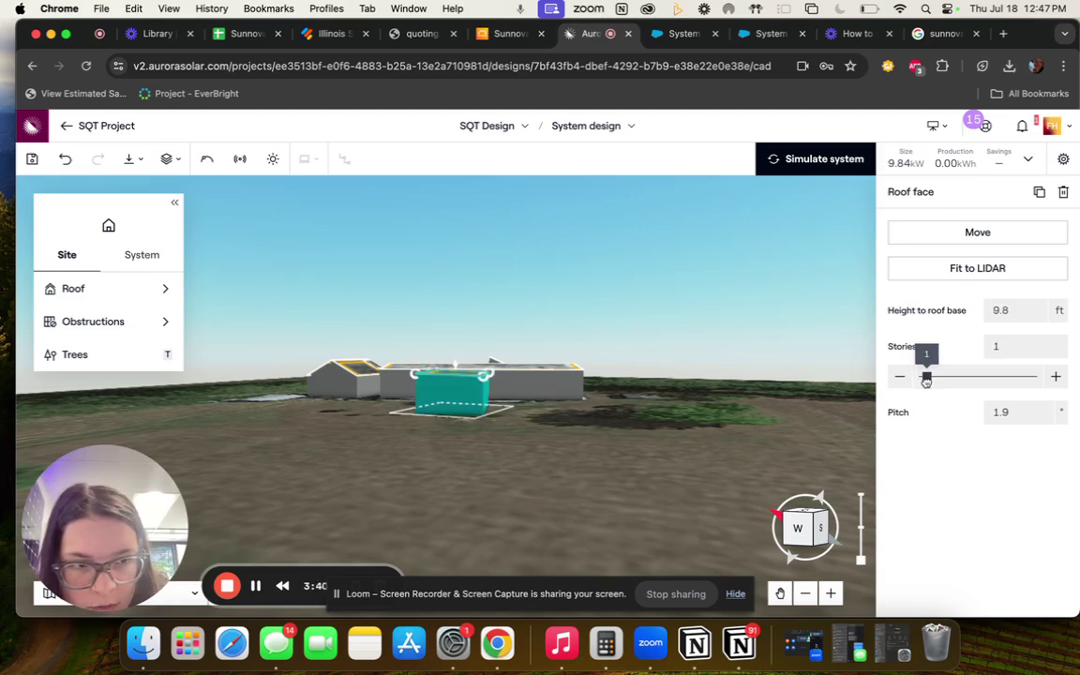
left_click(998, 346)
type(".2")
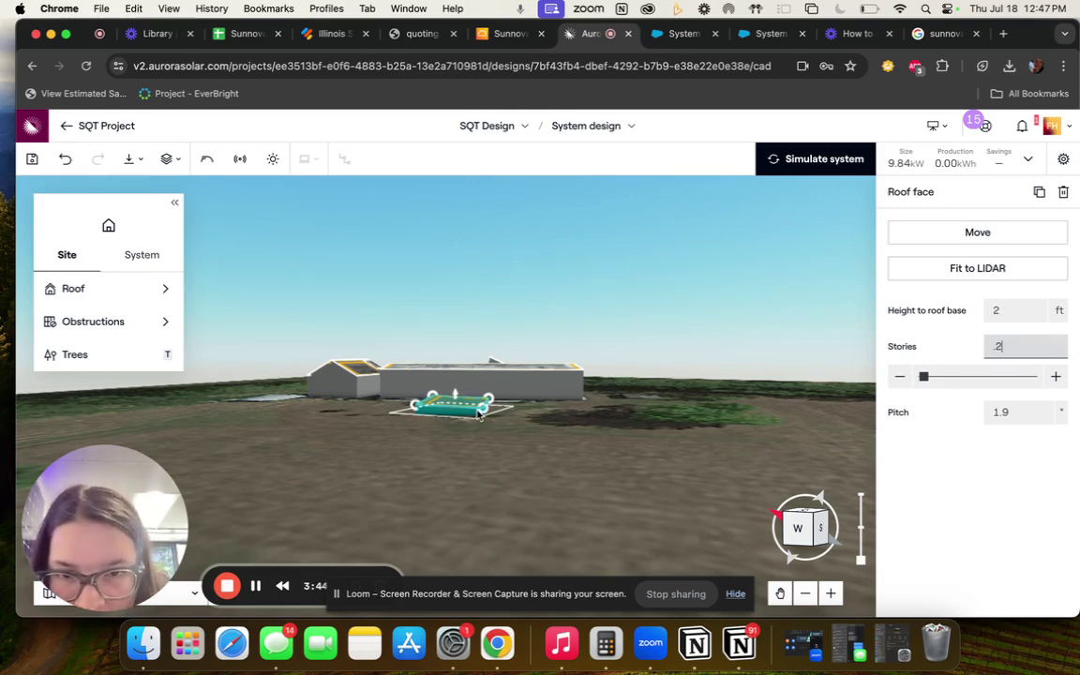
Try a 15° pitch on the open-ground roof face and set the pitch to 20°
left_click(1041, 416)
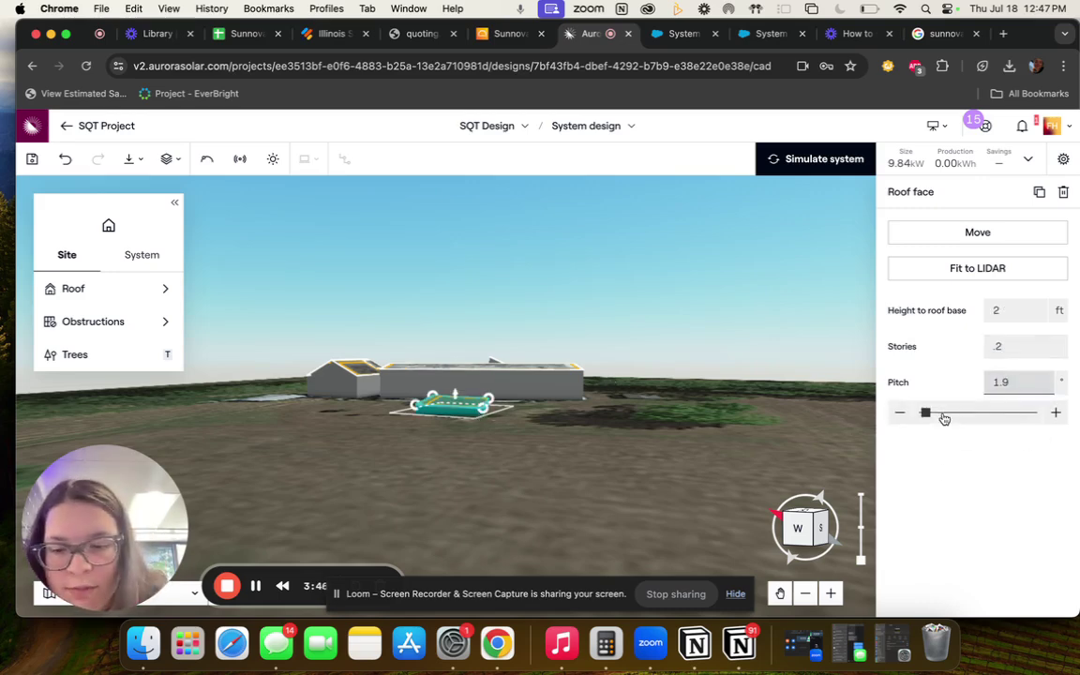
type("1")
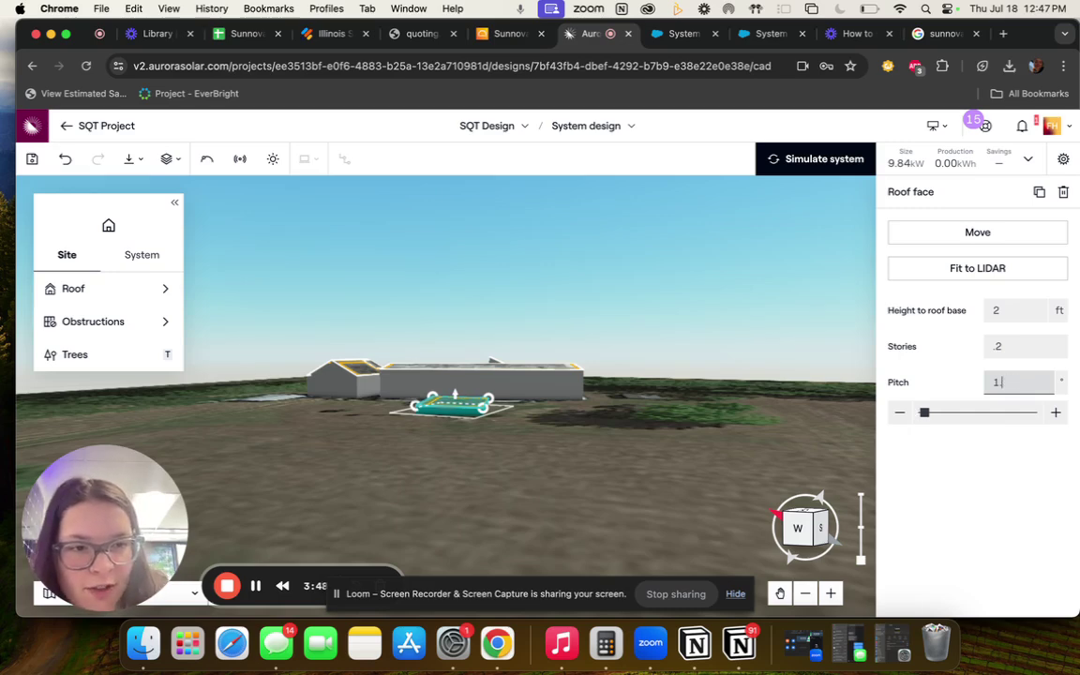
type("5")
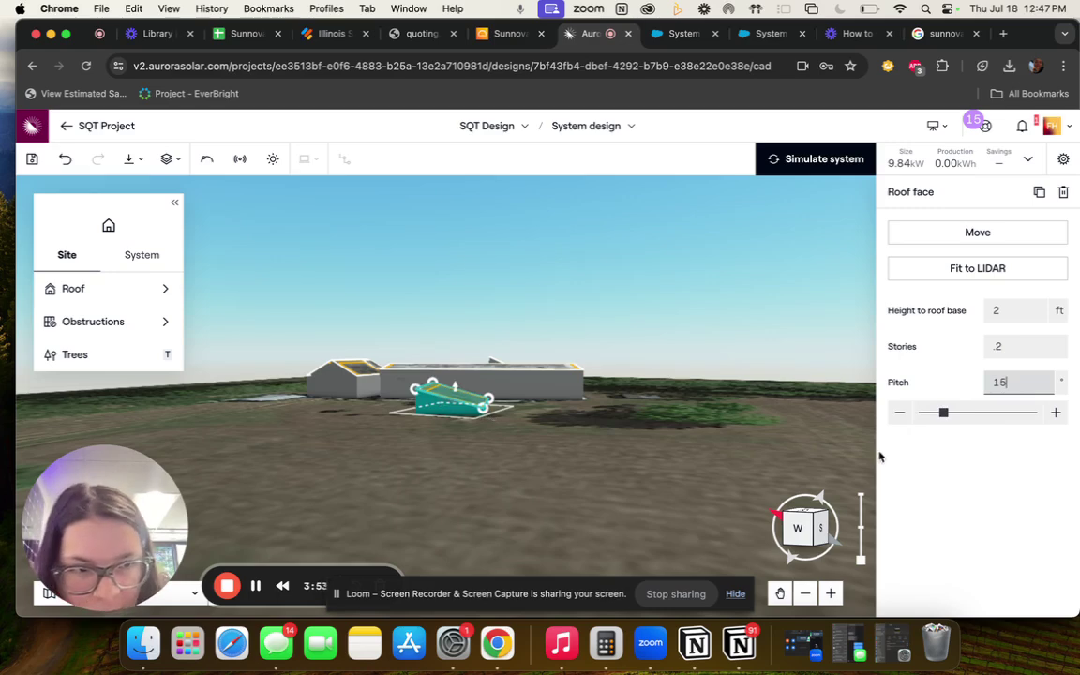
key("BackSpace")
key("BackSpace")
type("20")
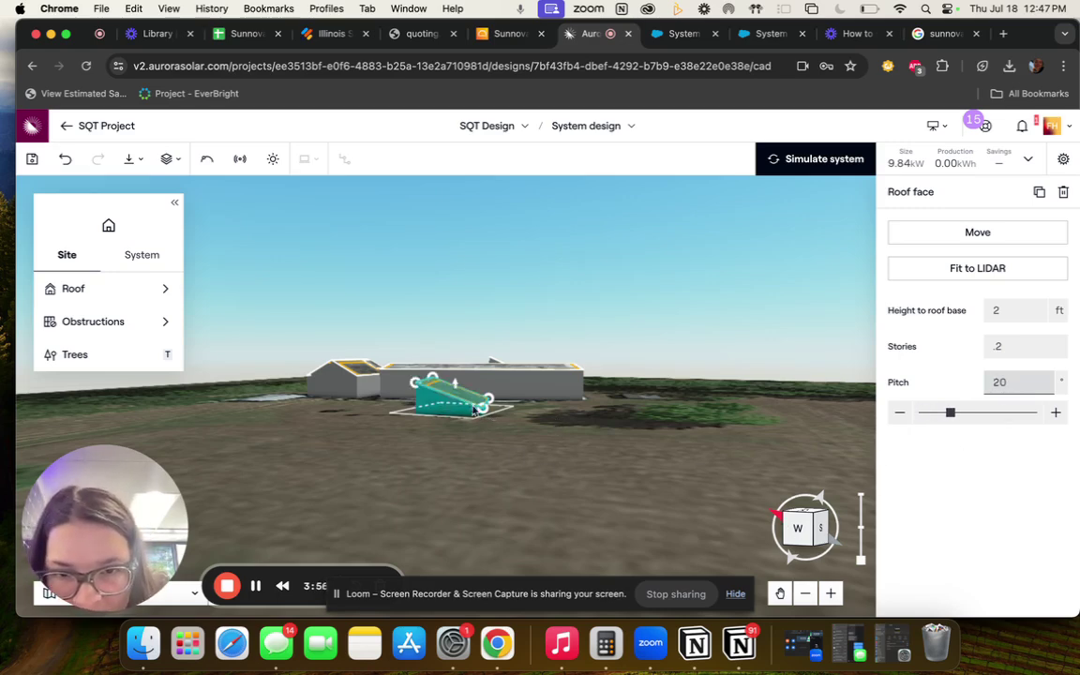
Try a height of 2 stories on the open-ground roof face and return it to .2 stories
left_click(1028, 351)
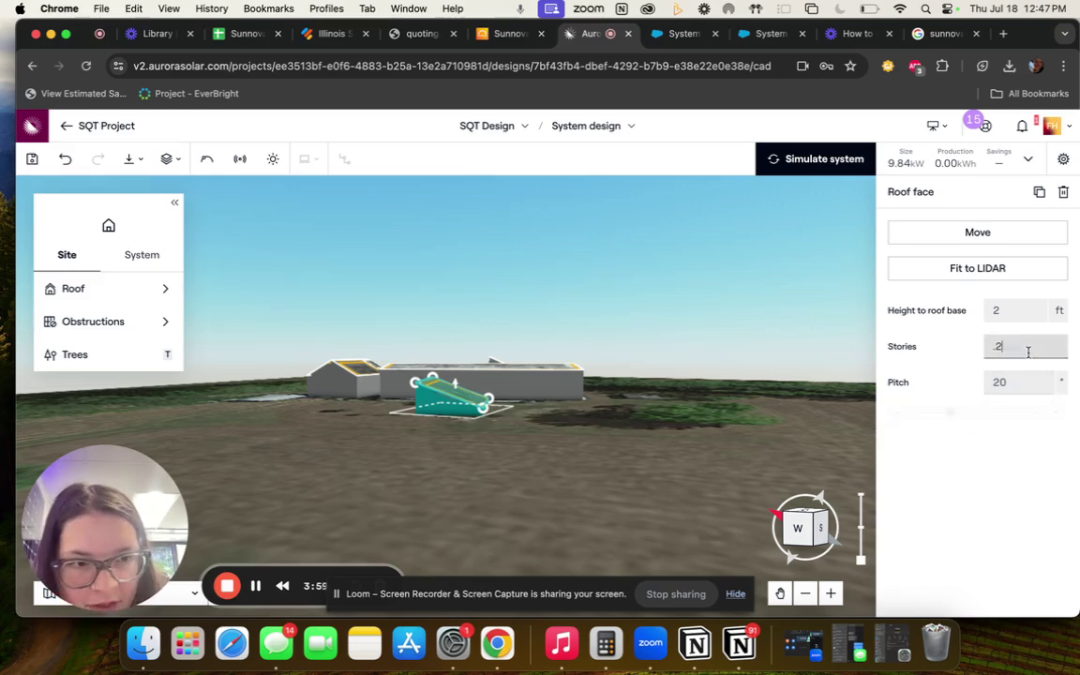
left_click_drag(1028, 352, 977, 354)
type("2")
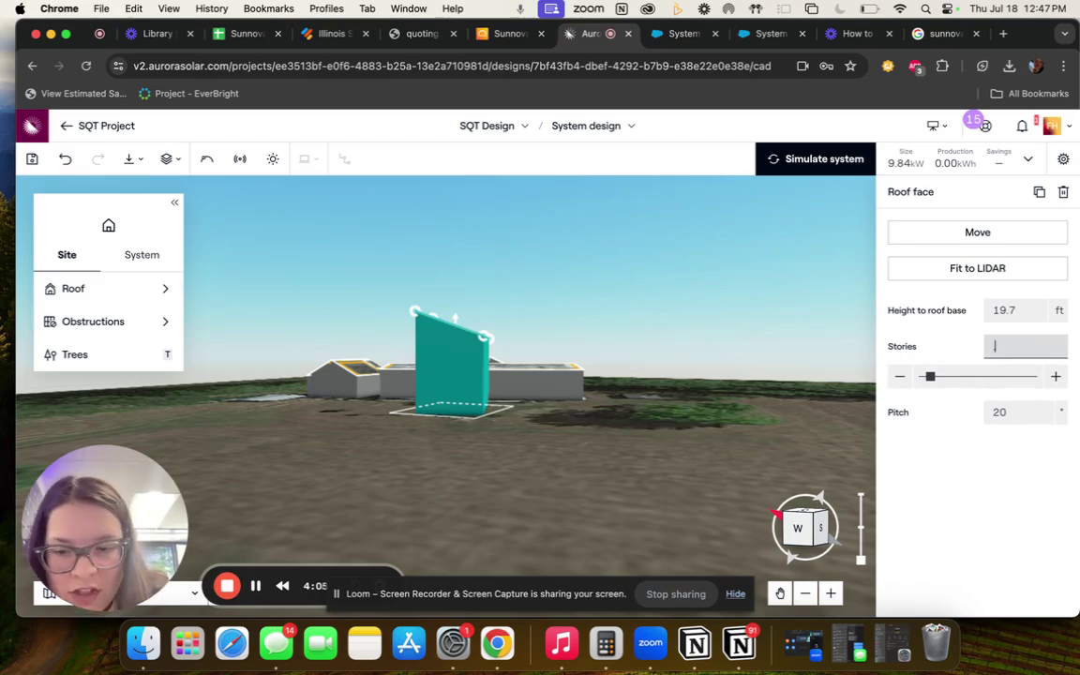
type(".2")
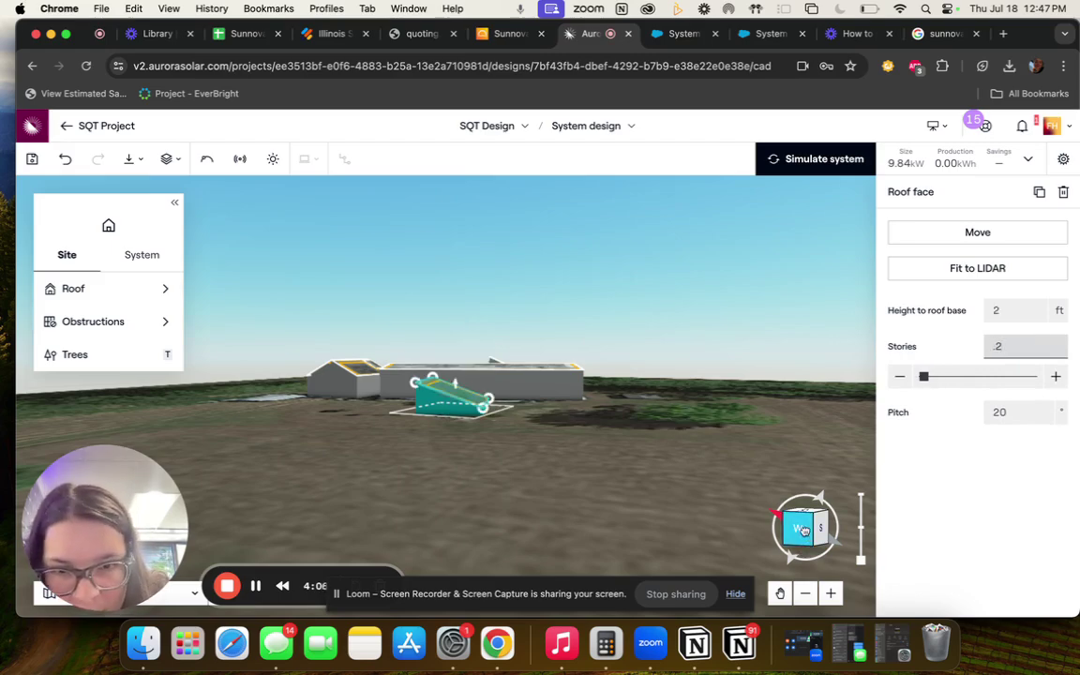
Start placing modules on roof faces with the Qcells Q.PEAK DUO BLK ML-G10+ 410 as the solar panel
left_click_drag(717, 449, 748, 566)
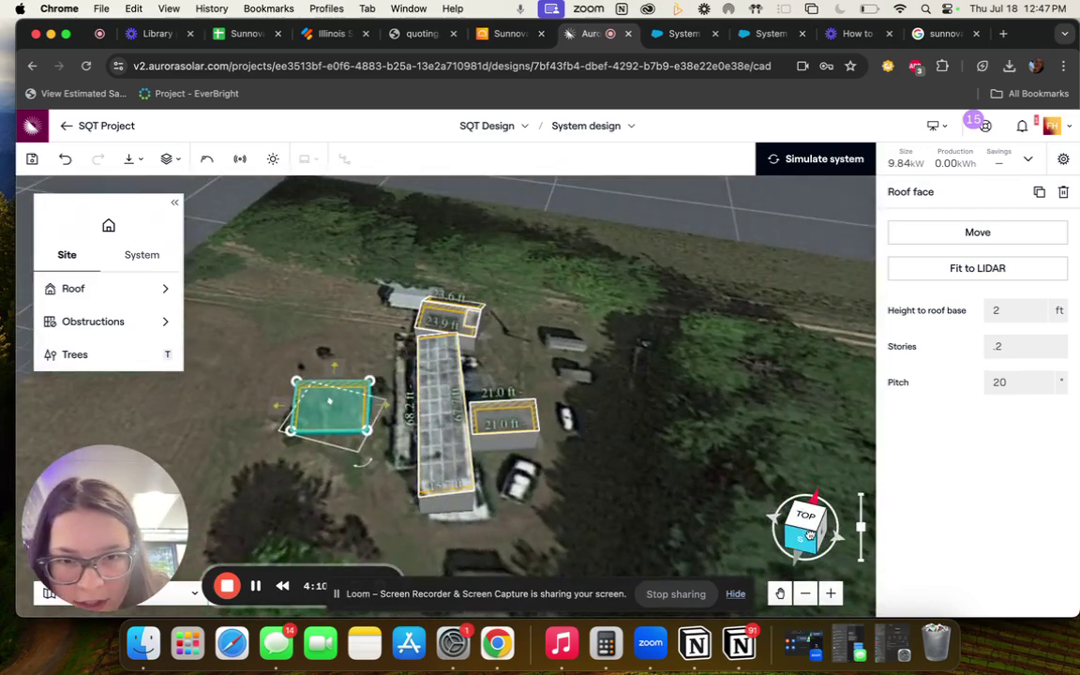
left_click_drag(722, 486, 816, 564)
left_click(1020, 381)
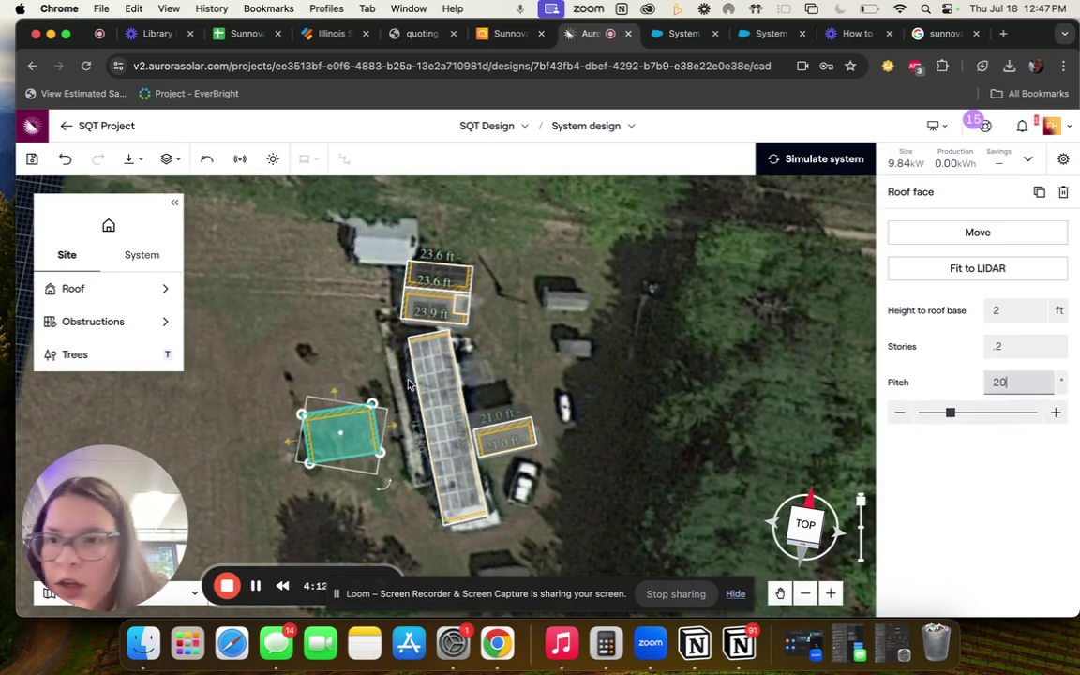
left_click(150, 257)
left_click(144, 356)
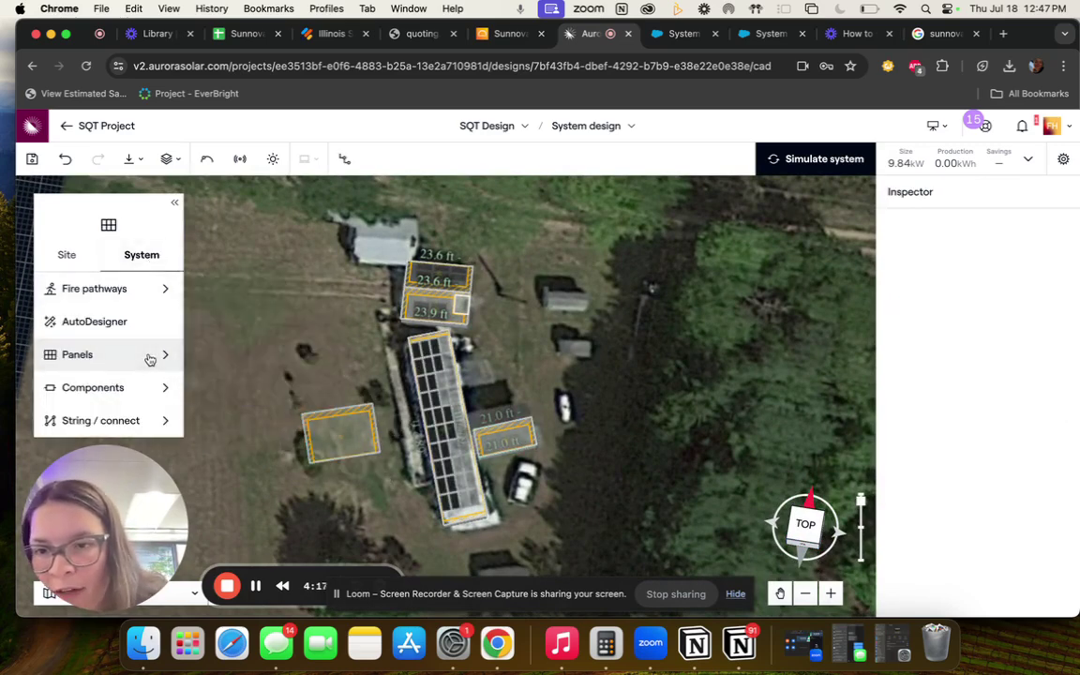
left_click(146, 357)
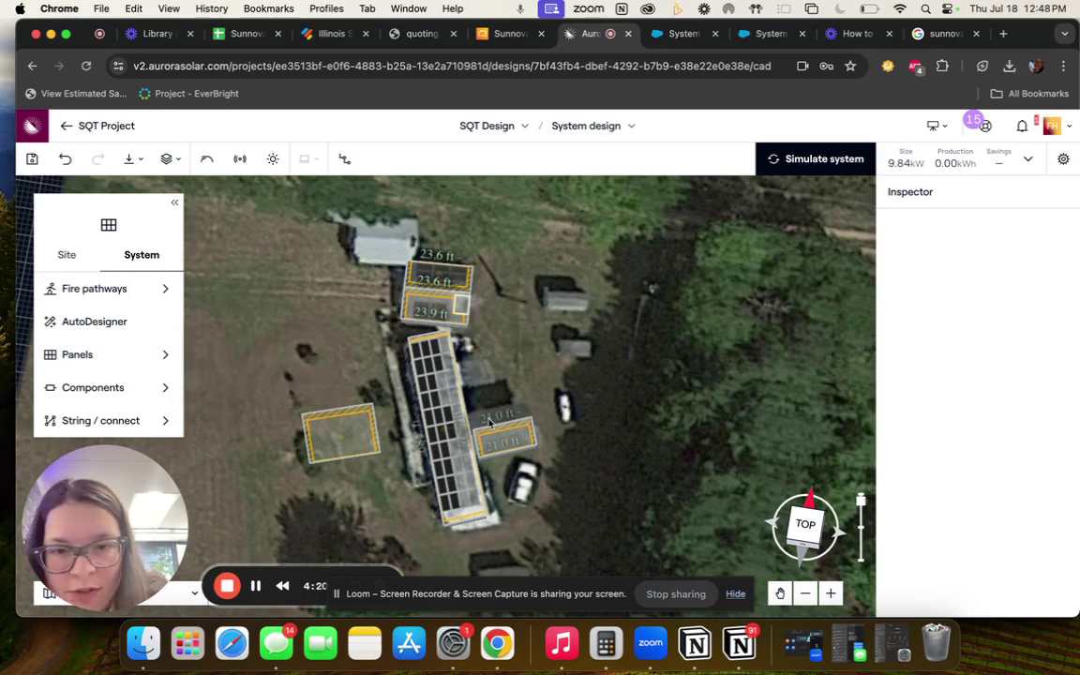
mouse_move(138, 354)
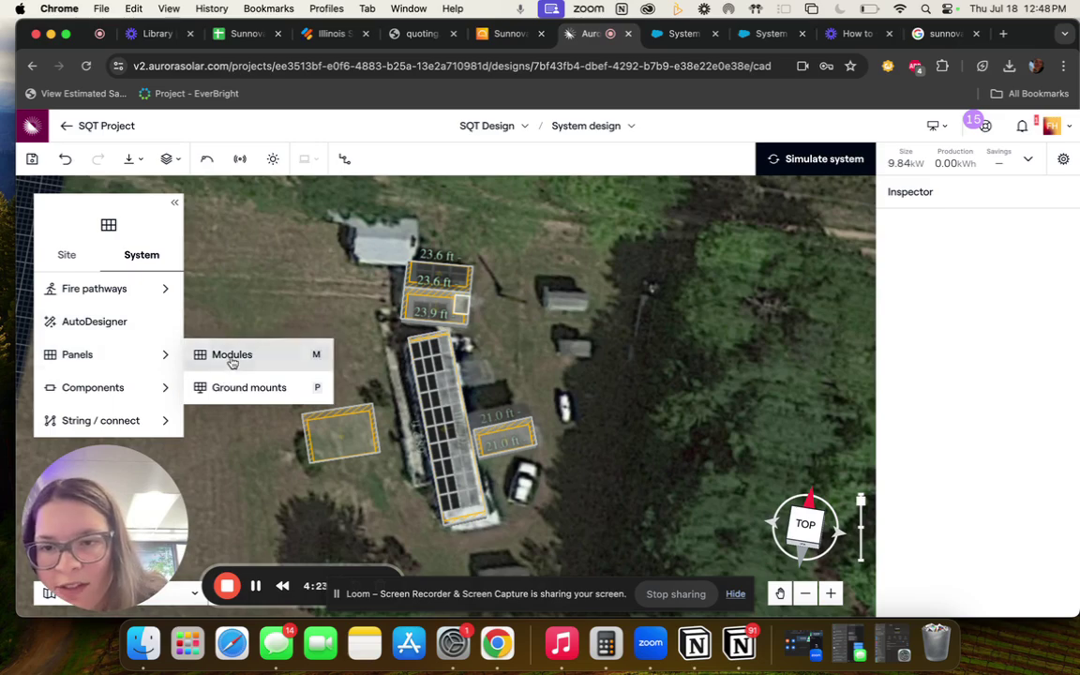
left_click(198, 360)
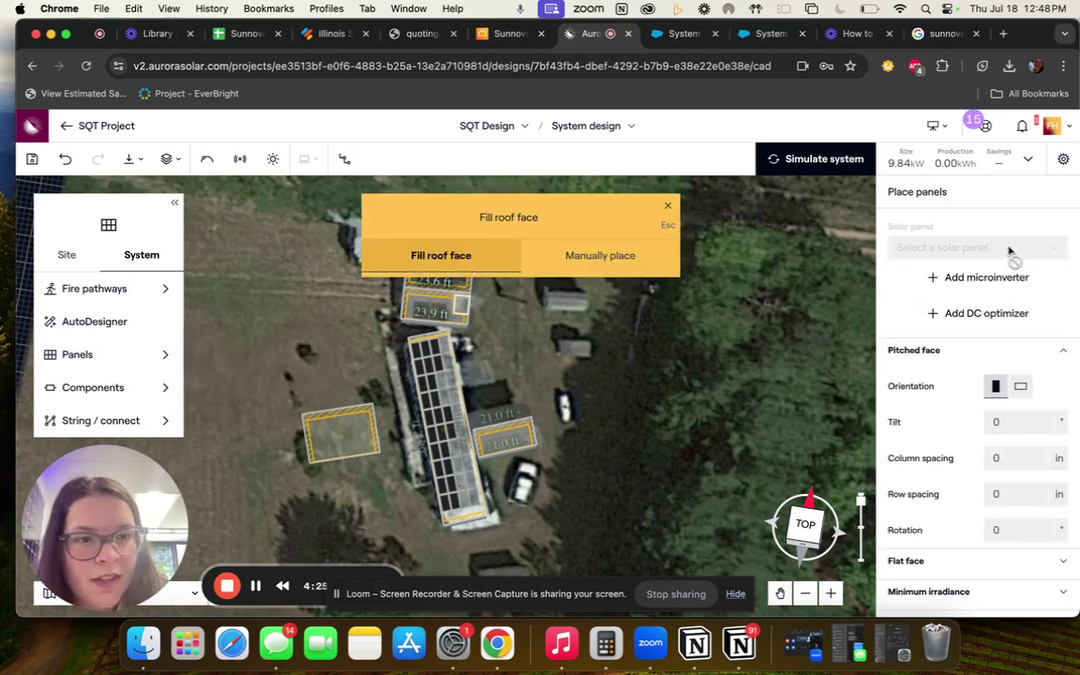
left_click(947, 247)
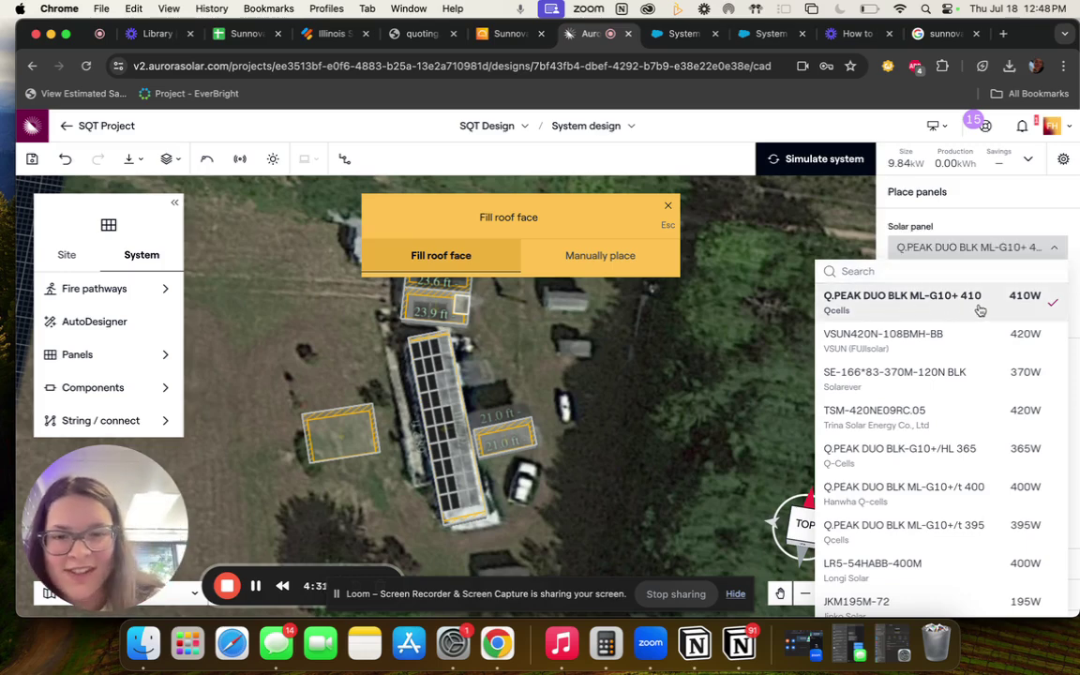
left_click(1029, 296)
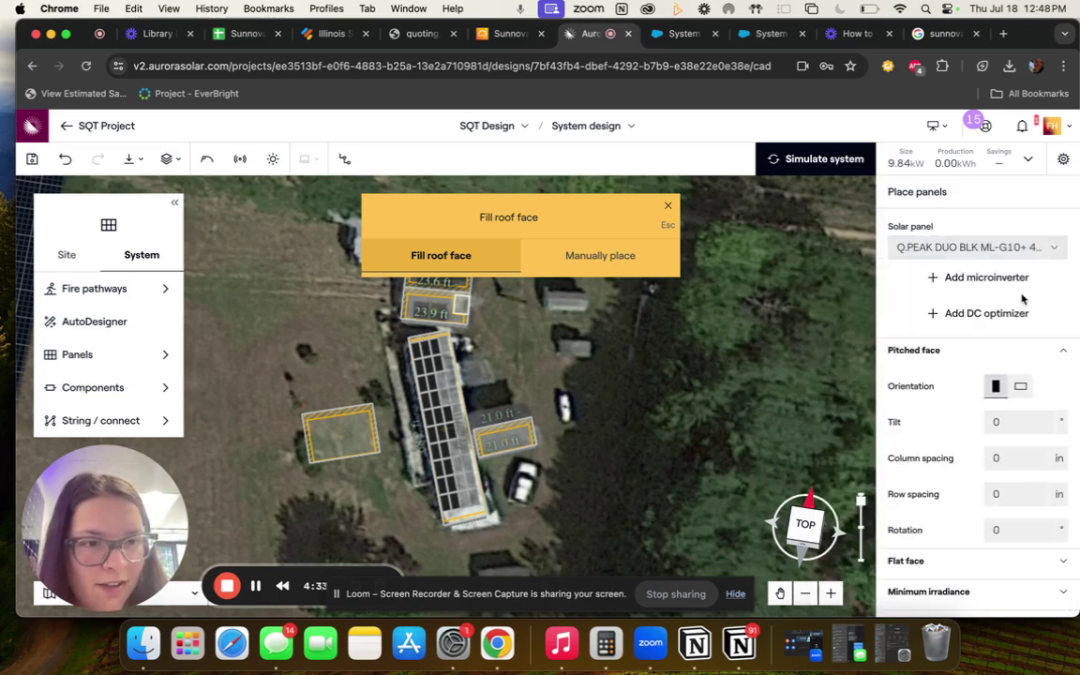
Fill the small east roof face with landscape-oriented panels, leave panel placement and select the placed panels
left_click(1022, 386)
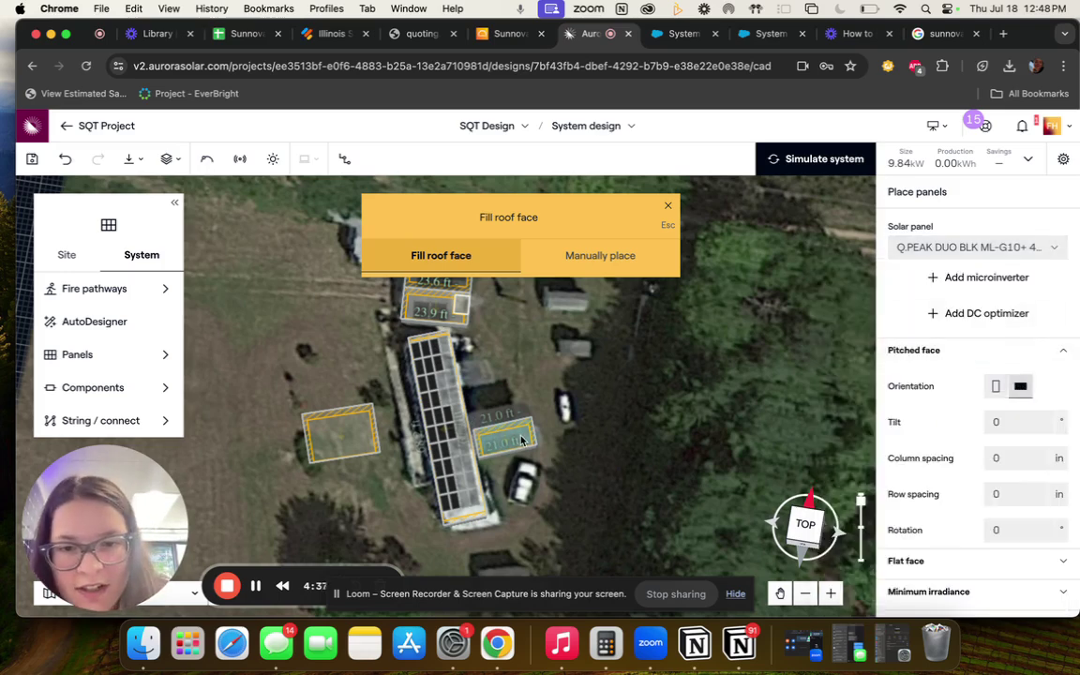
left_click(522, 441)
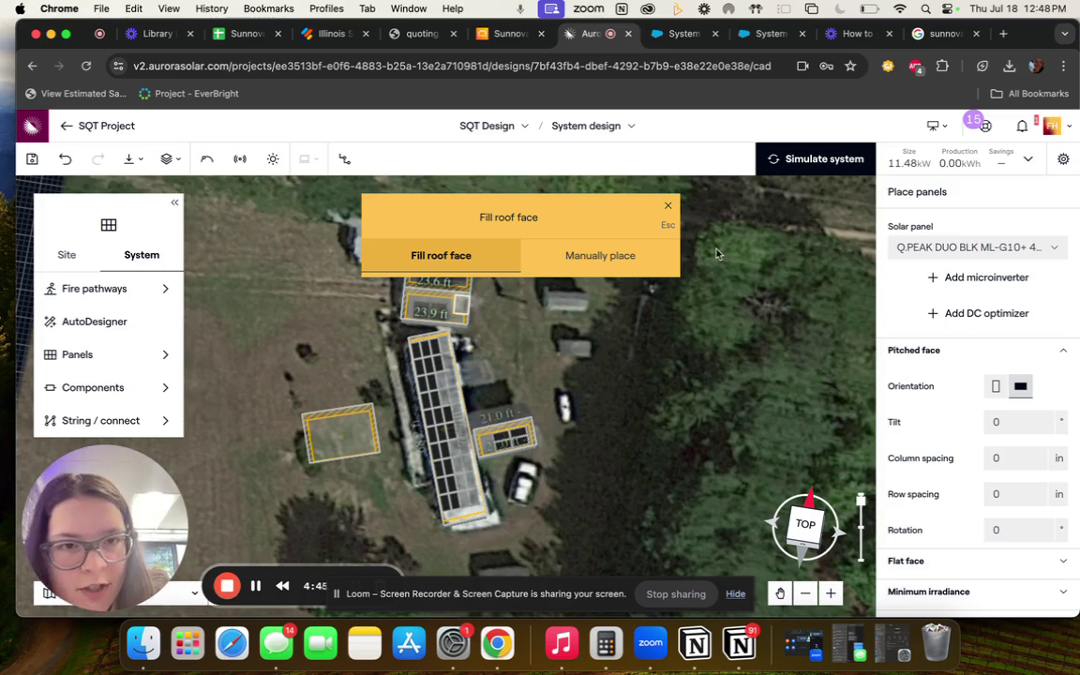
left_click(668, 206)
left_click(506, 431)
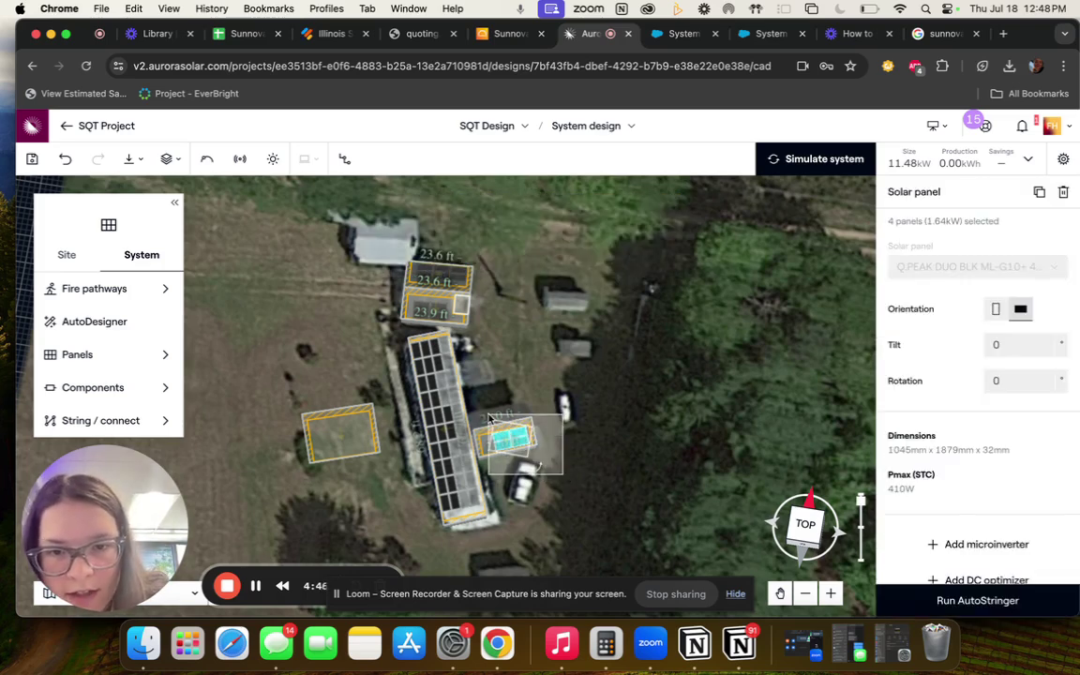
Delete the landscape panels on the small east roof face and try filling it with portrait-oriented panels, leaving panel placement
key("BackSpace")
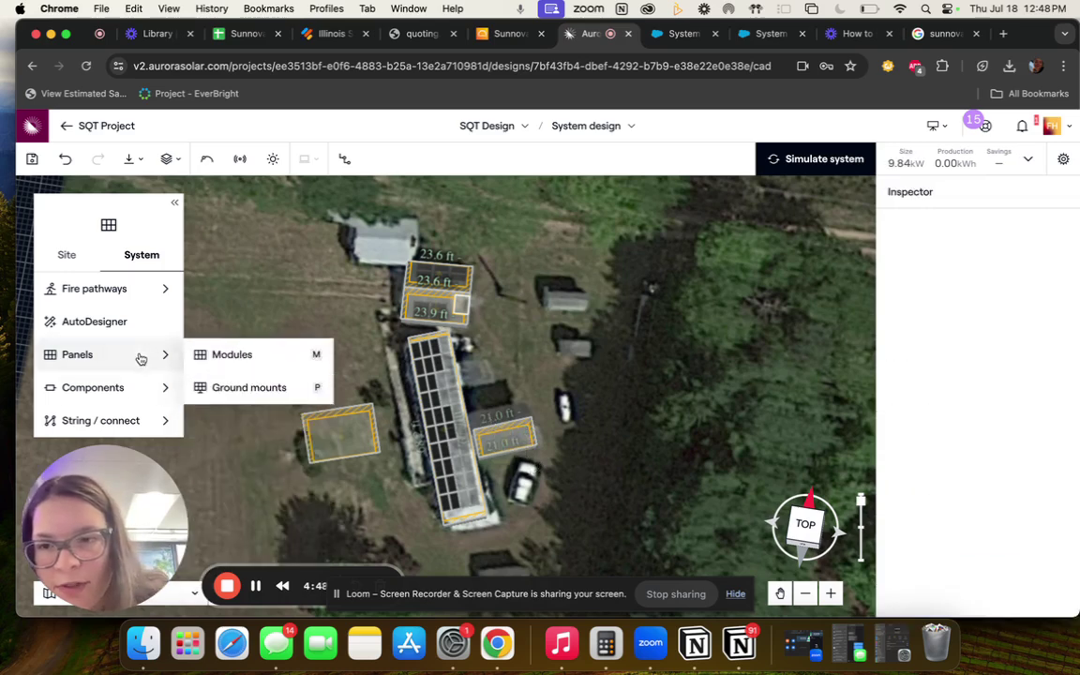
mouse_move(176, 357)
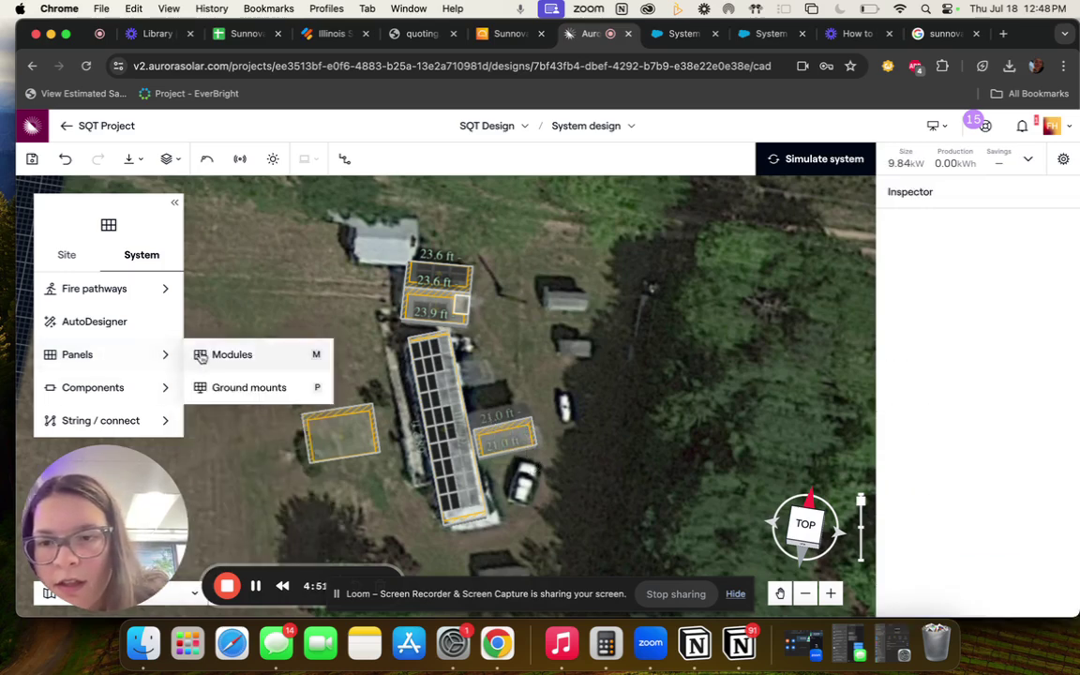
left_click(239, 354)
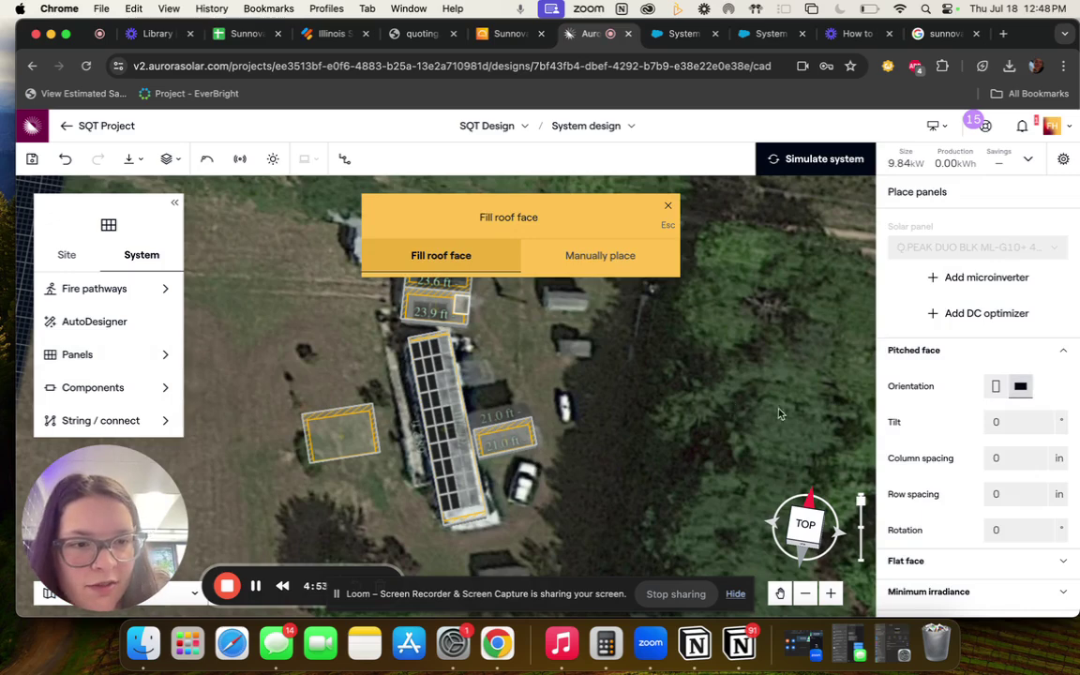
left_click(996, 387)
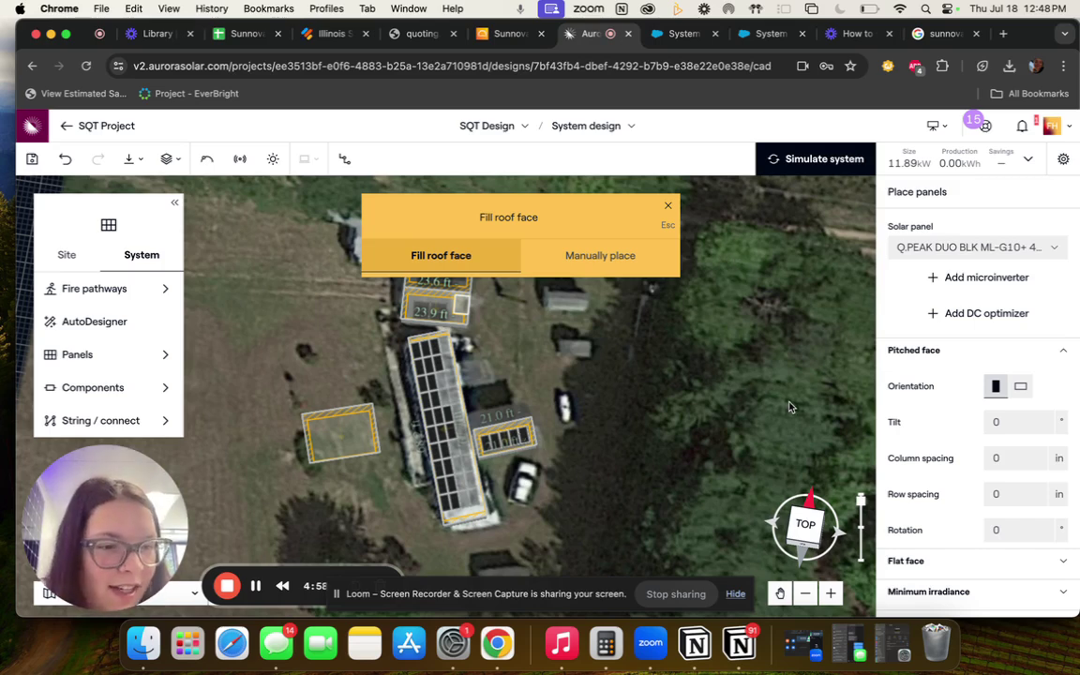
left_click(606, 181)
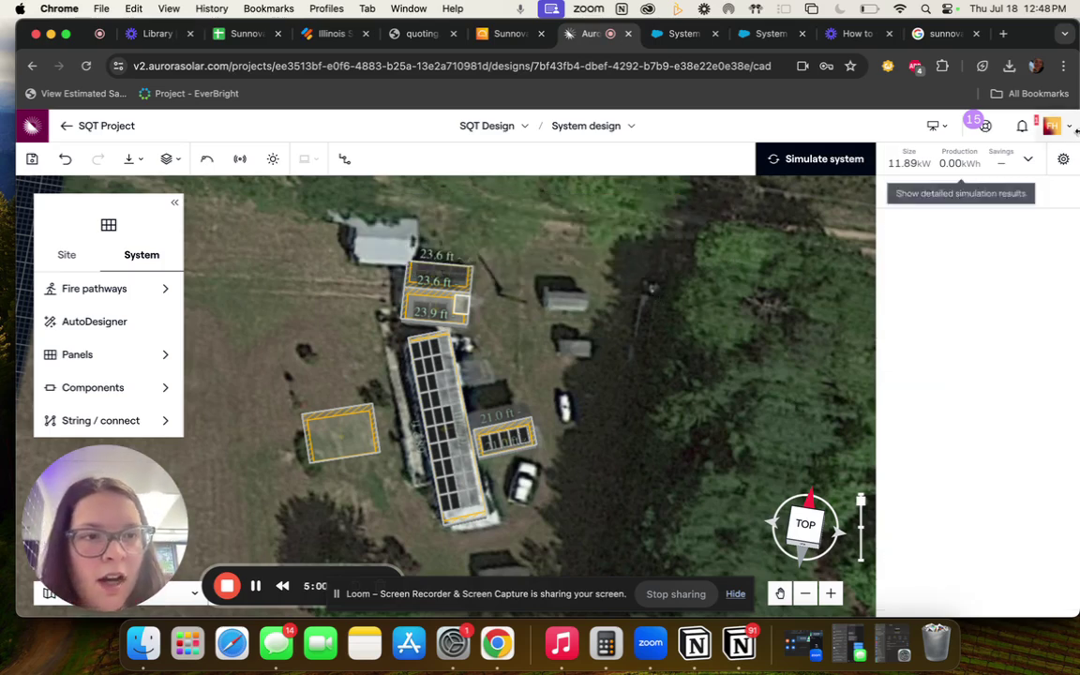
Set the system's ridge, valley, rake and hip setbacks to 1 ft and close the settings
left_click(1065, 162)
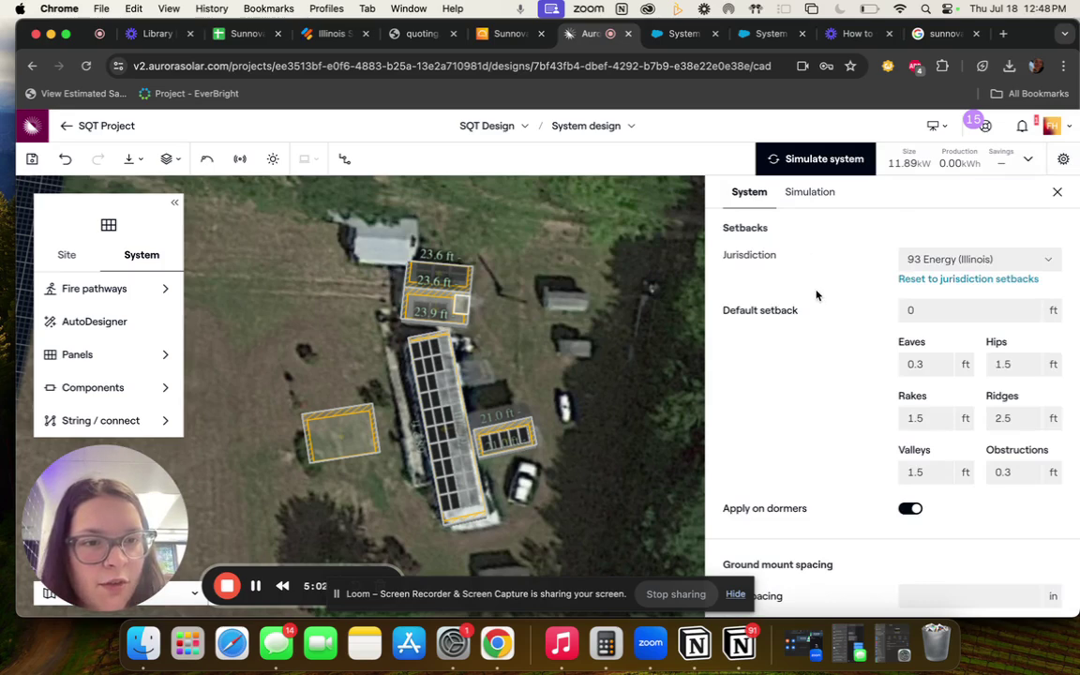
scroll(815, 294, "down", 1)
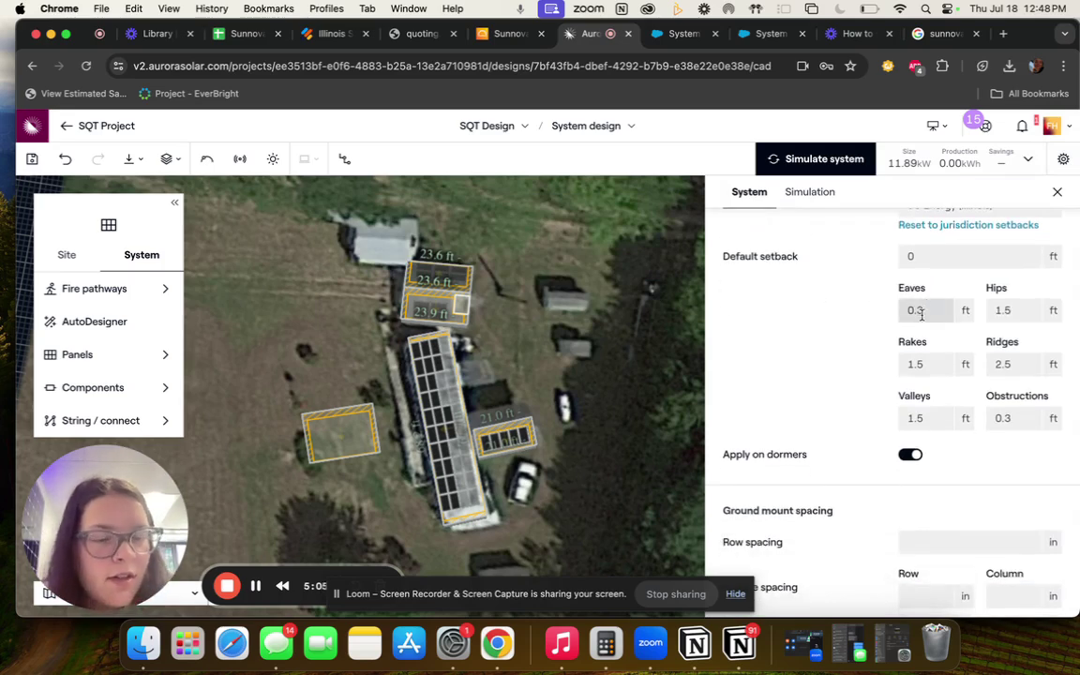
scroll(922, 316, "down", 1)
left_click(1023, 352)
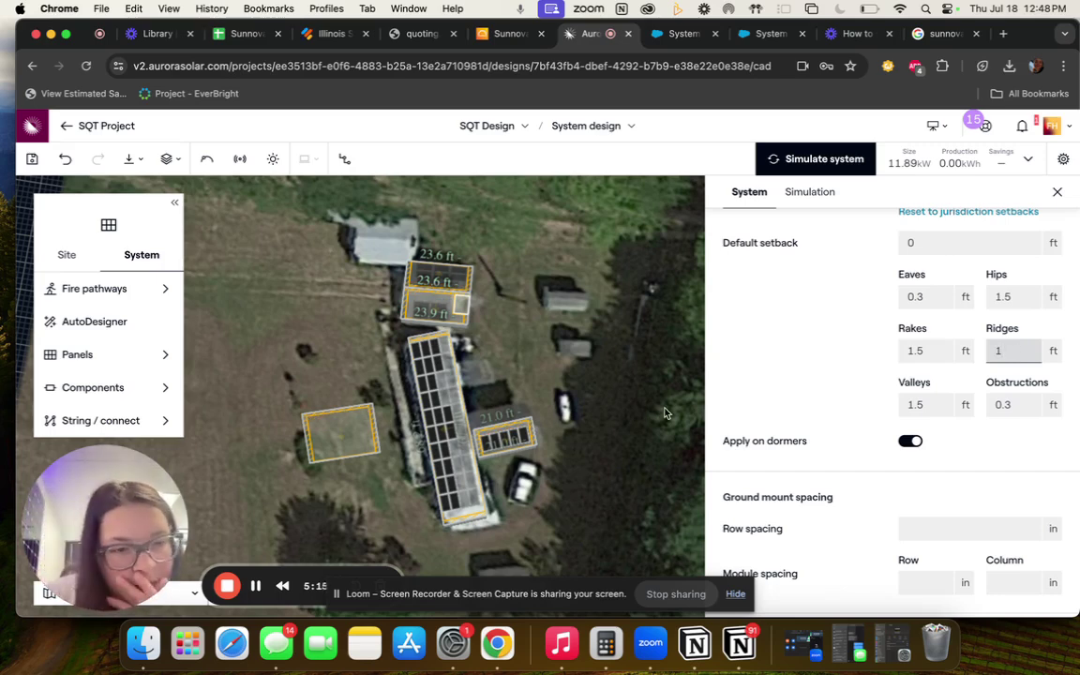
left_click(923, 404)
key("BackSpace")
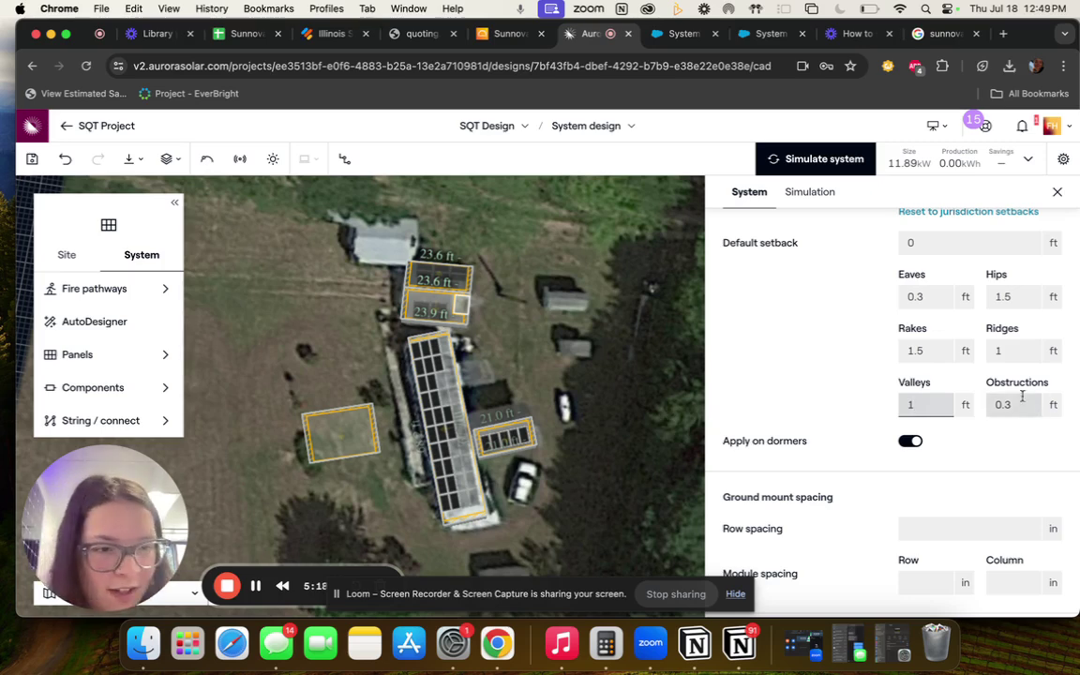
left_click(927, 340)
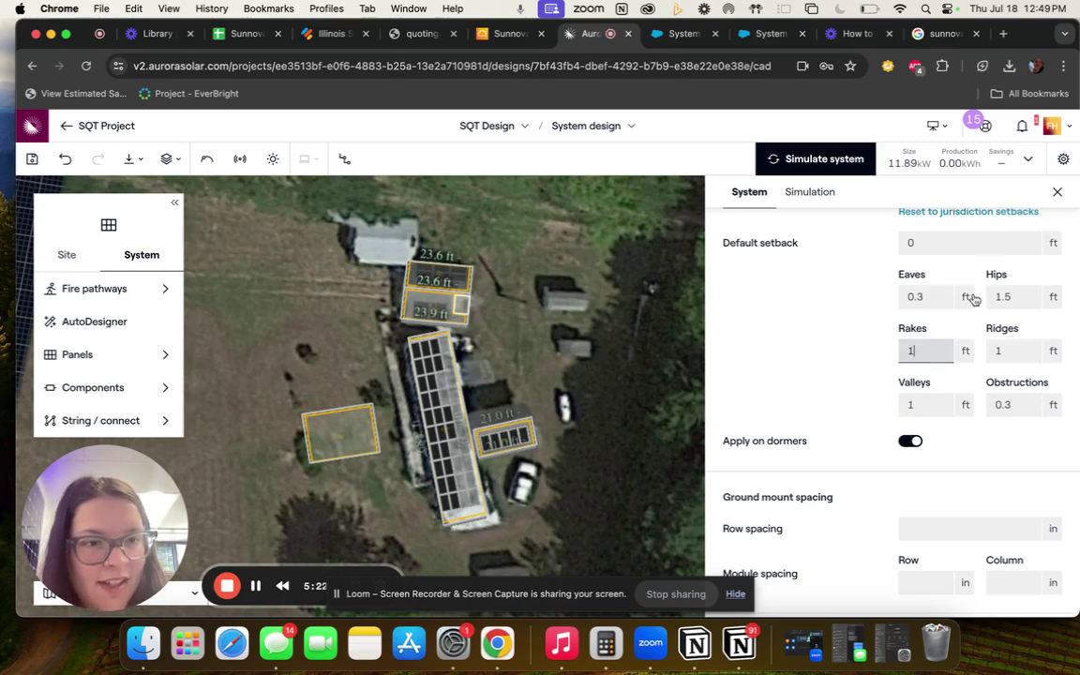
left_click(1008, 296)
key("BackSpace")
key("BackSpace")
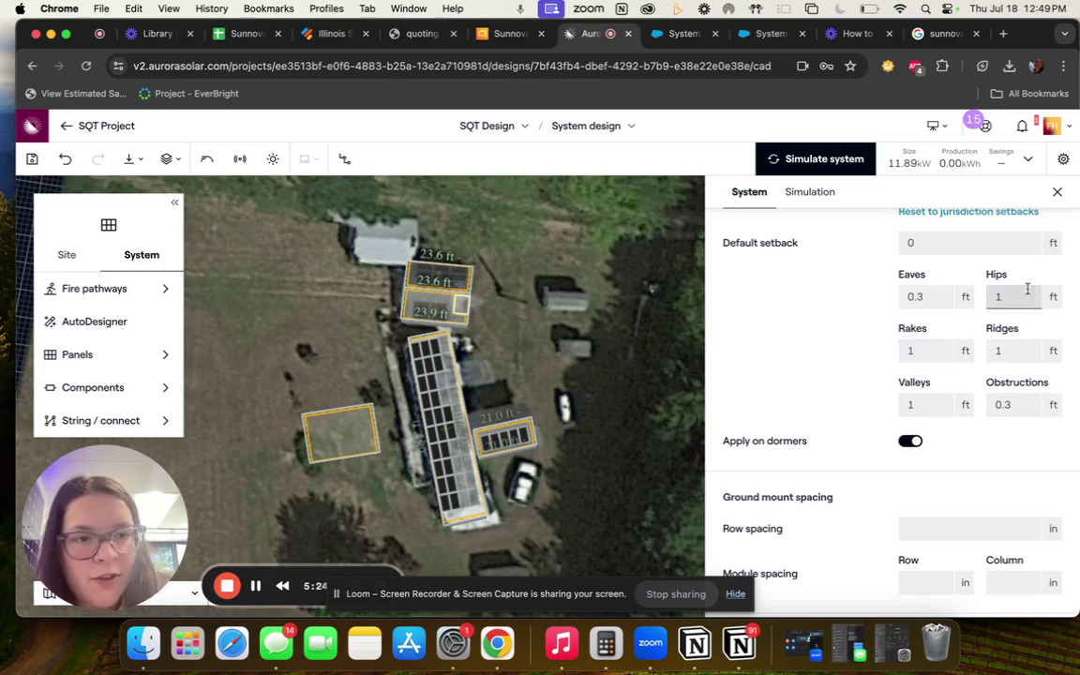
left_click(1058, 191)
Delete the portrait panels on the small east roof face and refill it with landscape-oriented panels
left_click(506, 437)
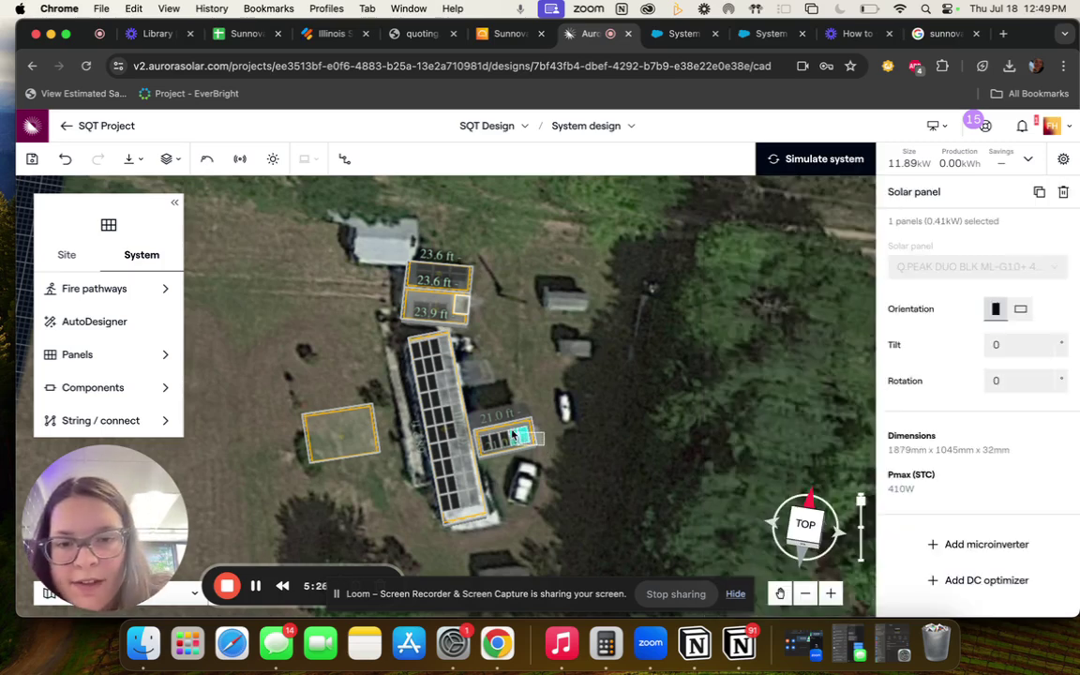
key("Delete")
left_click(139, 360)
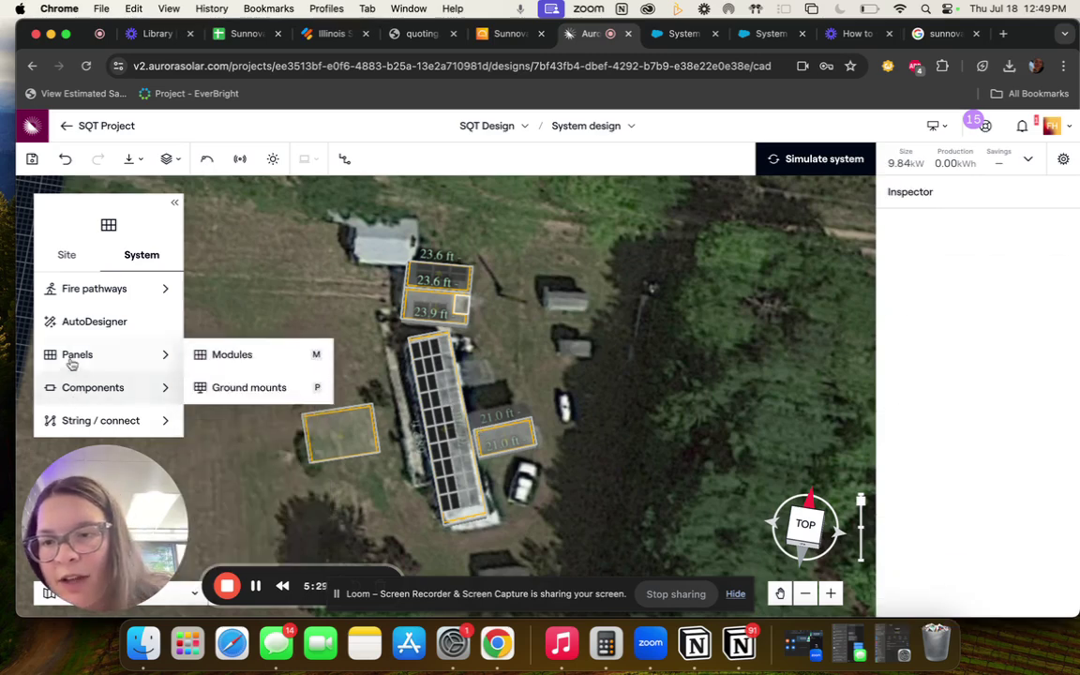
left_click(217, 354)
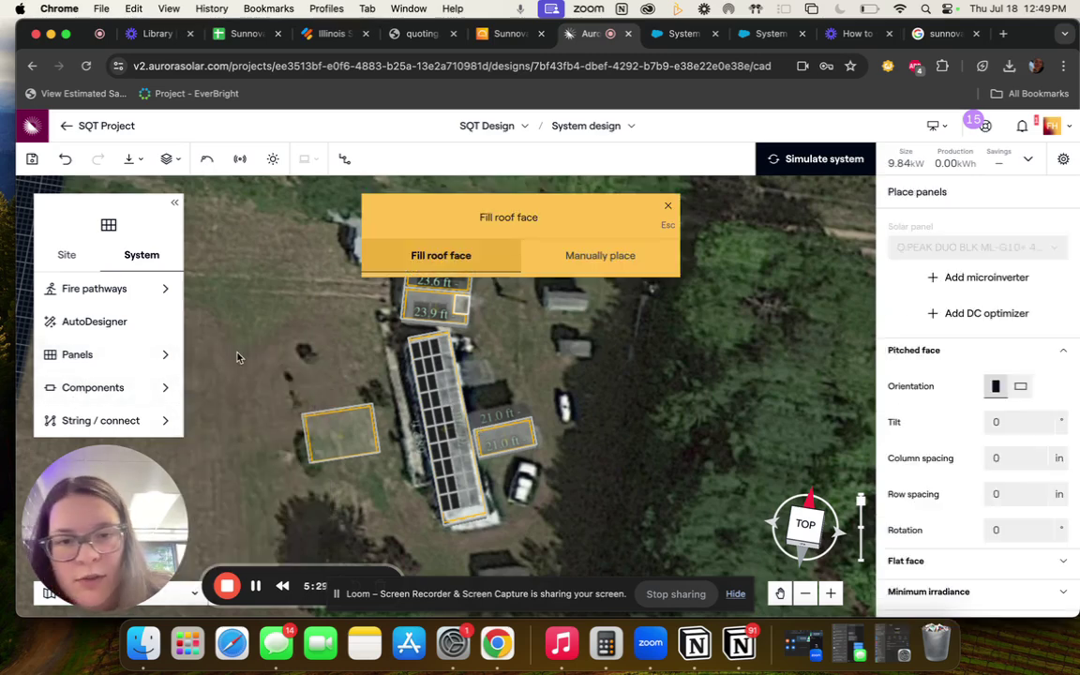
left_click(1021, 387)
left_click(524, 436)
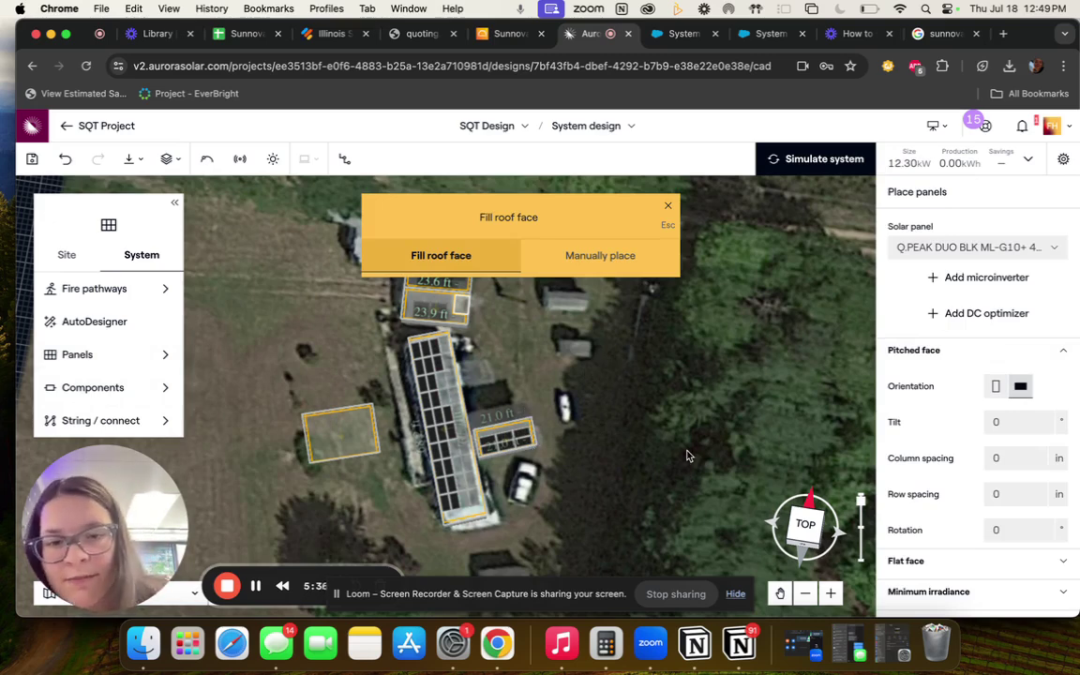
Start adding a ground mount, leave roof-face filling and choose Q.PEAK DUO BLK ML-G10+ 410 as its module
left_click(142, 360)
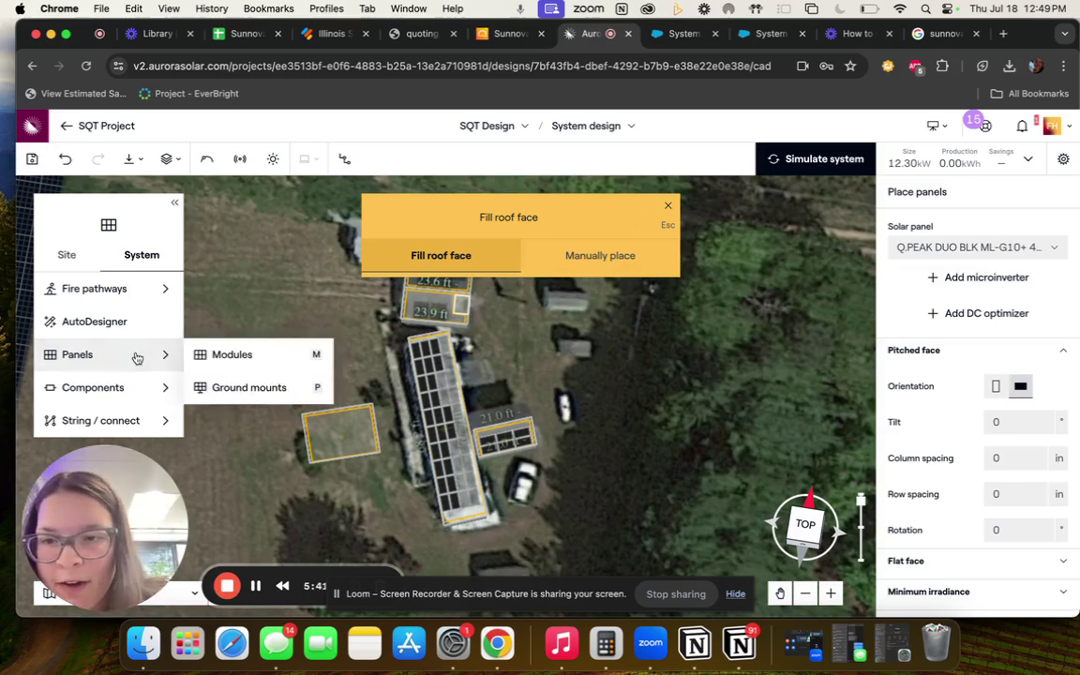
left_click(228, 387)
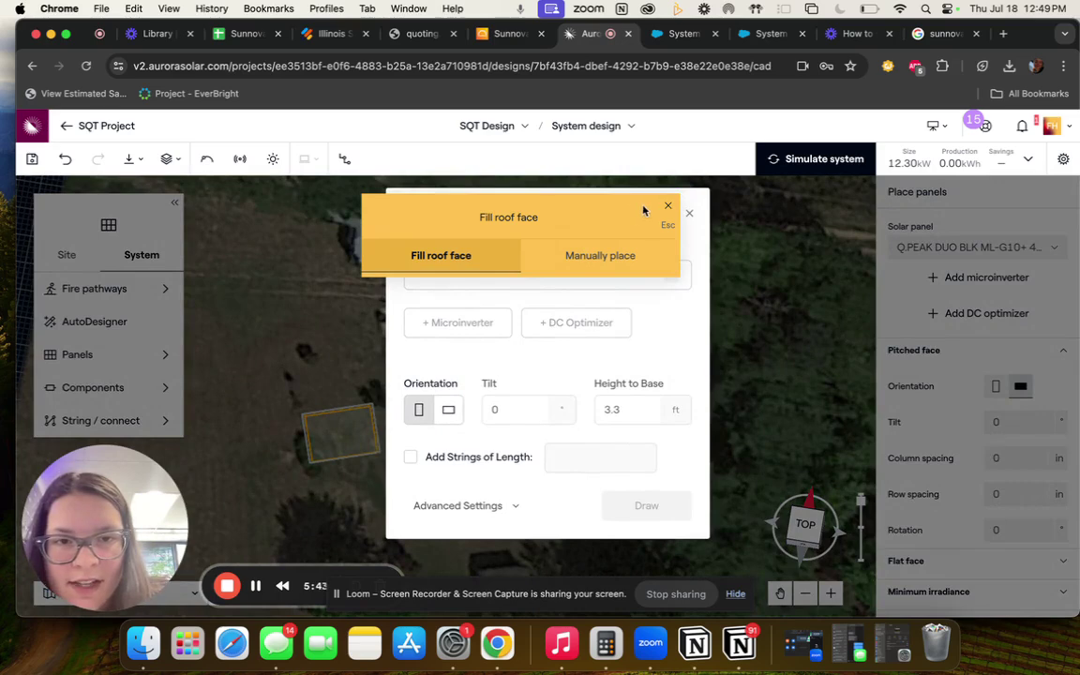
left_click(668, 207)
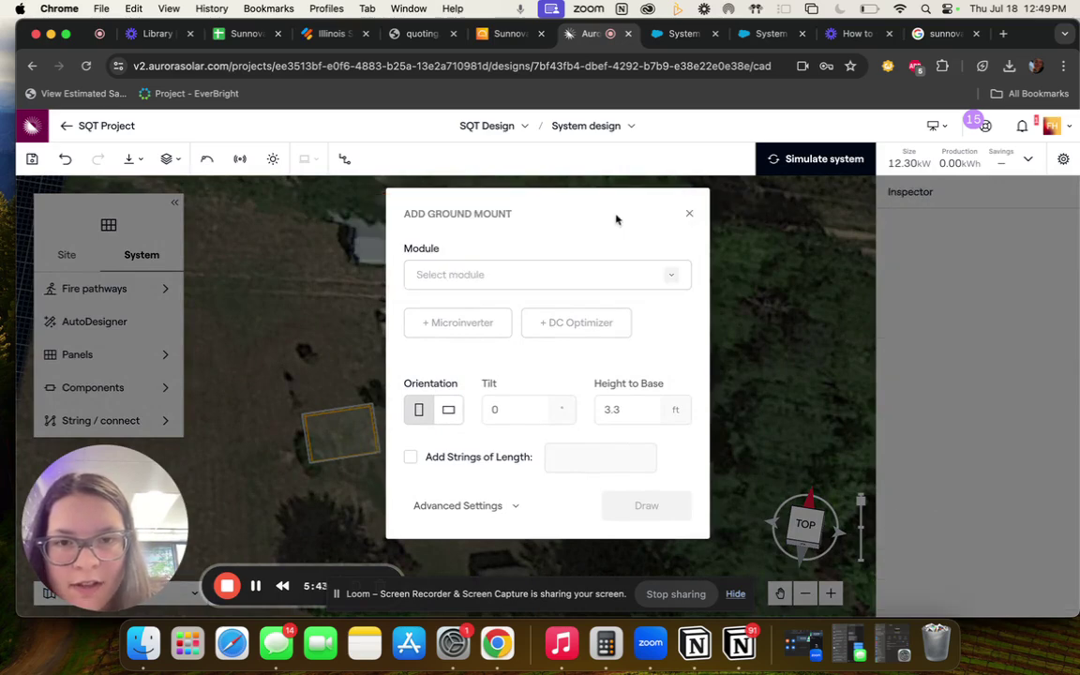
left_click(599, 275)
type("410")
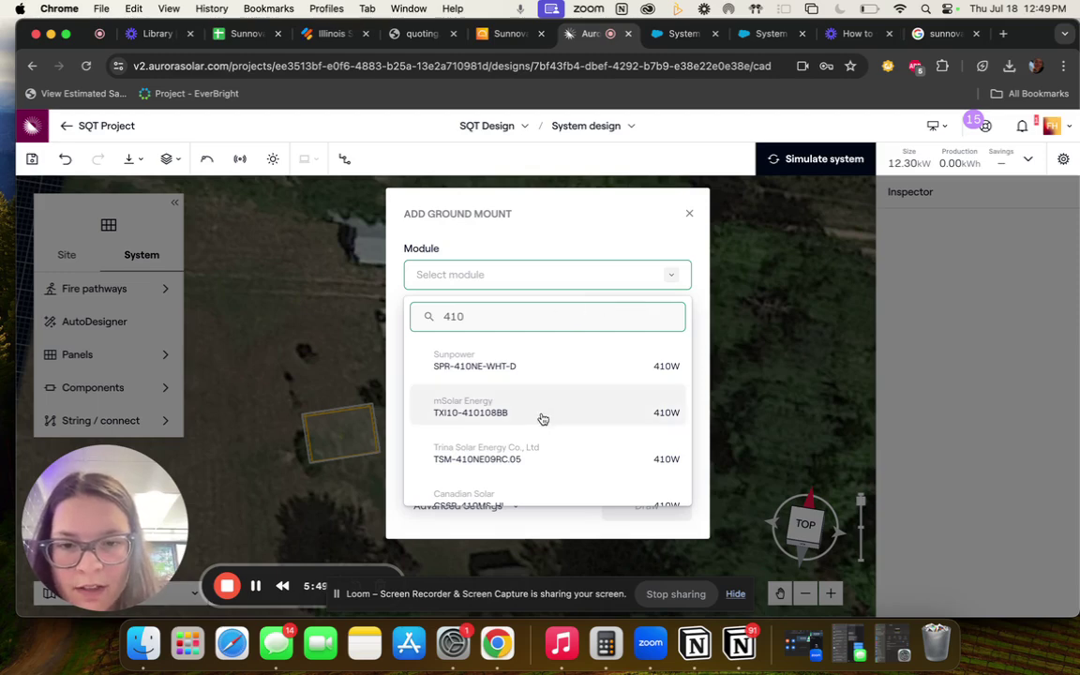
scroll(541, 417, "down", 3)
scroll(540, 418, "up", 2)
scroll(544, 416, "down", 1)
scroll(542, 415, "down", 3)
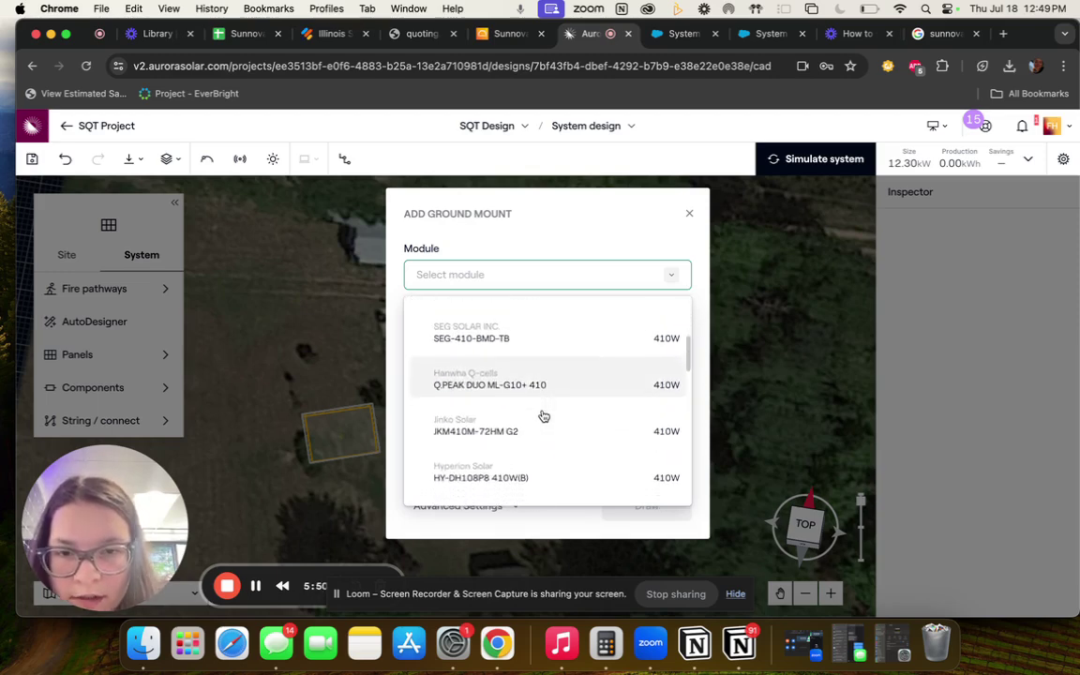
scroll(480, 345, "down", 4)
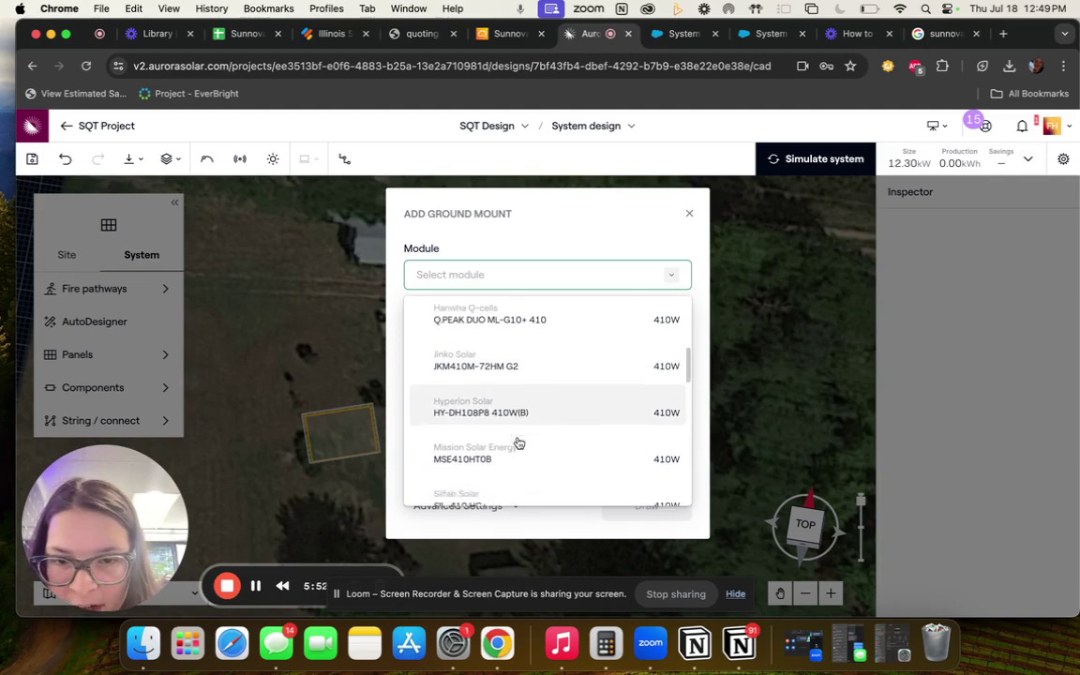
left_click(519, 410)
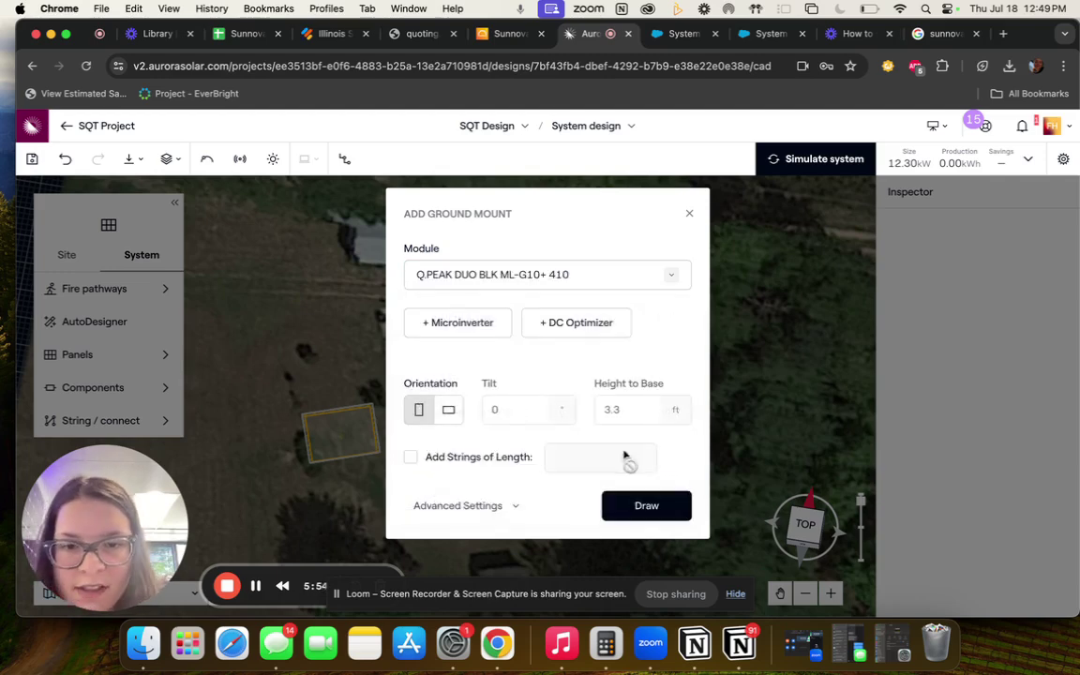
Keep the ground mount in portrait orientation, set its height to base to 0 ft and begin drawing
left_click(521, 411)
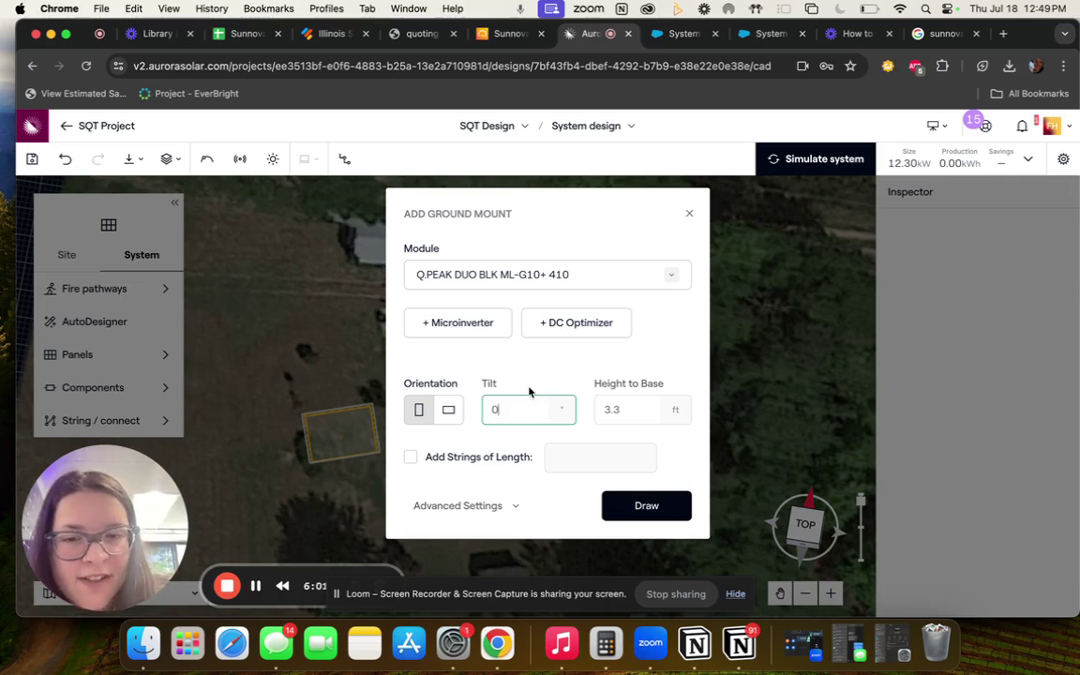
left_click(448, 409)
left_click(419, 410)
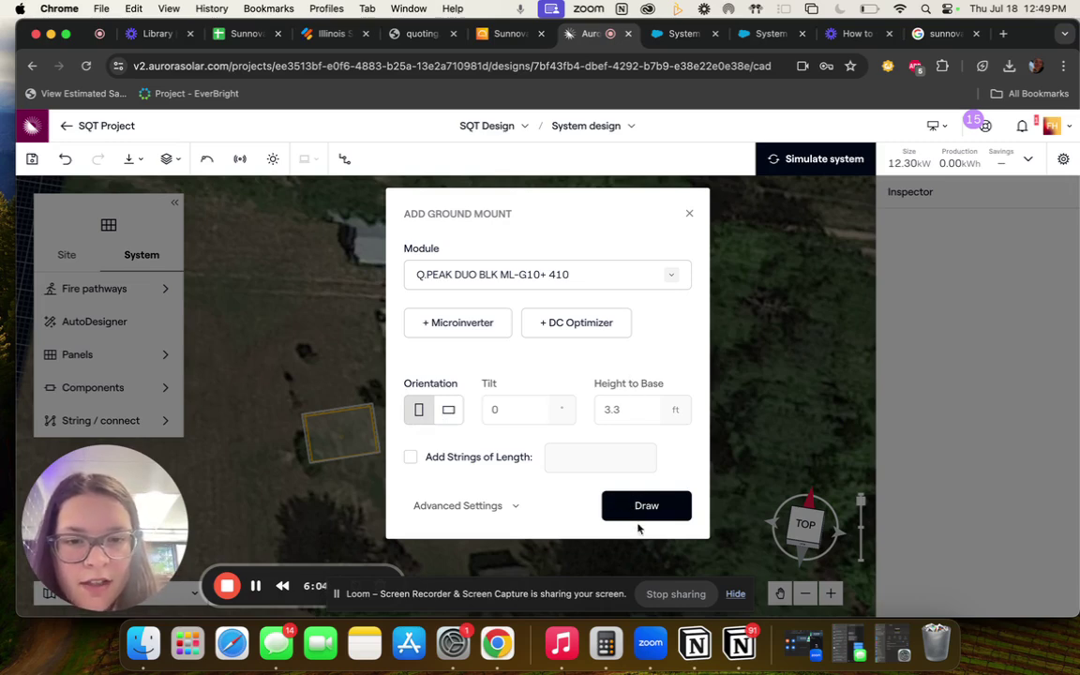
left_click(638, 410)
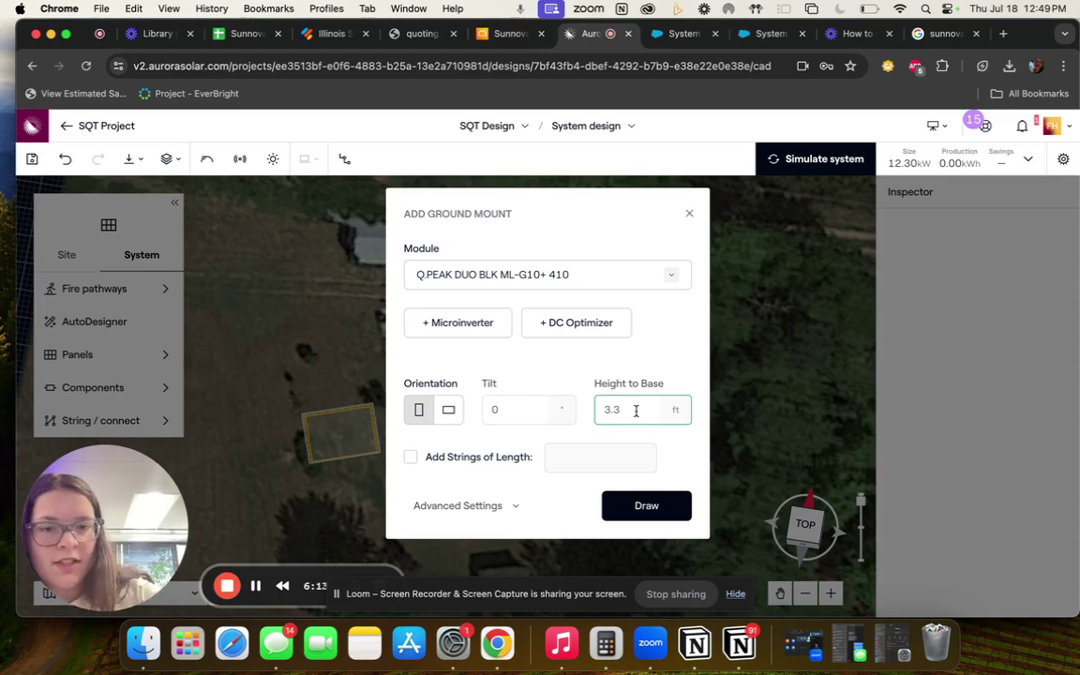
left_click_drag(636, 410, 592, 413)
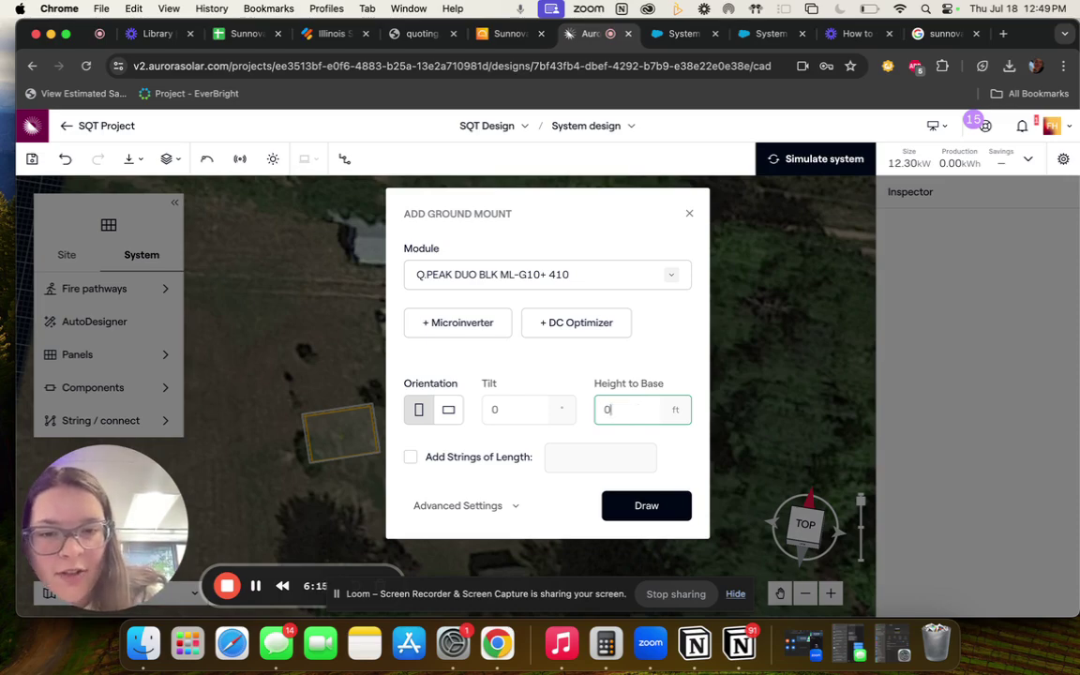
left_click(647, 506)
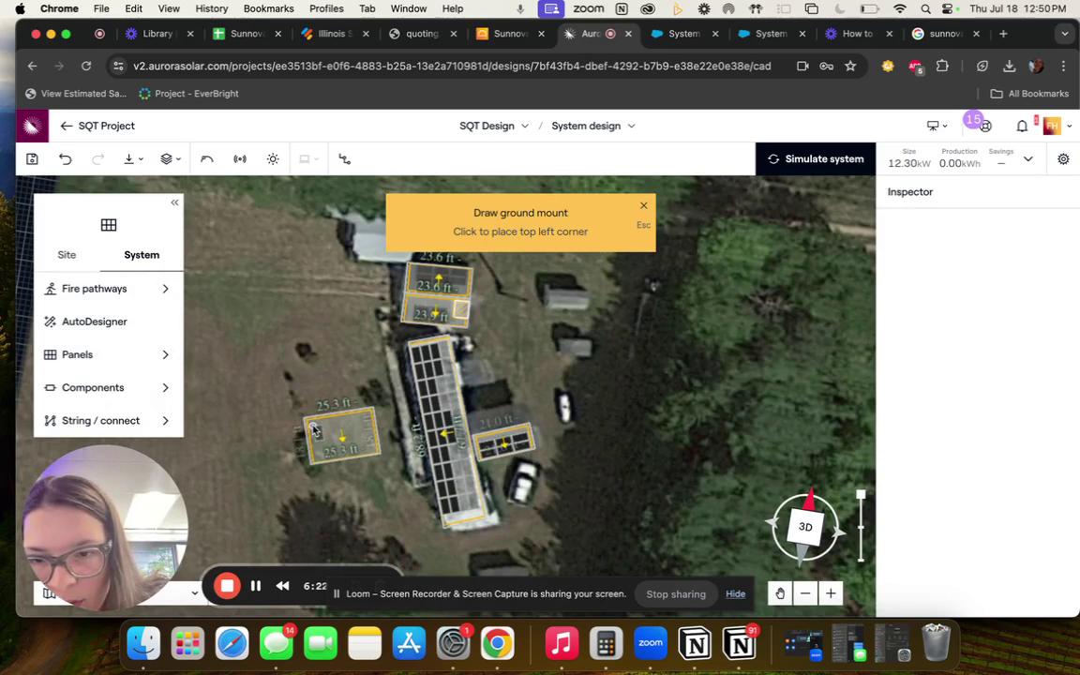
Draw a ground mount of 2 rows by 6 columns over the open-ground roof face and leave the drawing mode
left_click(312, 425)
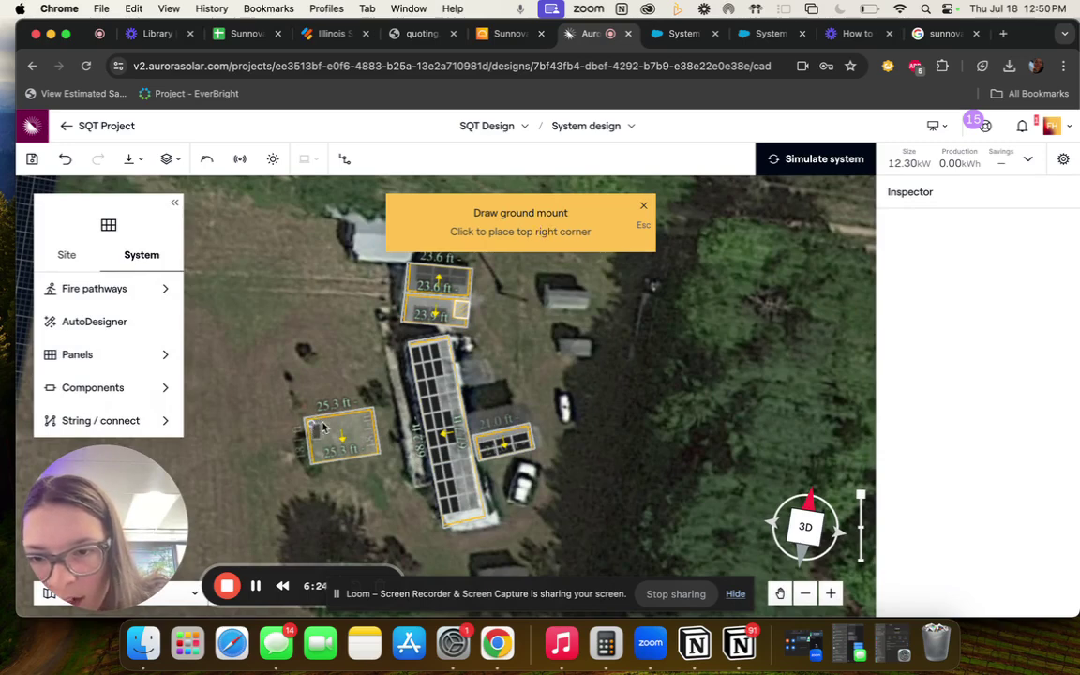
left_click(370, 420)
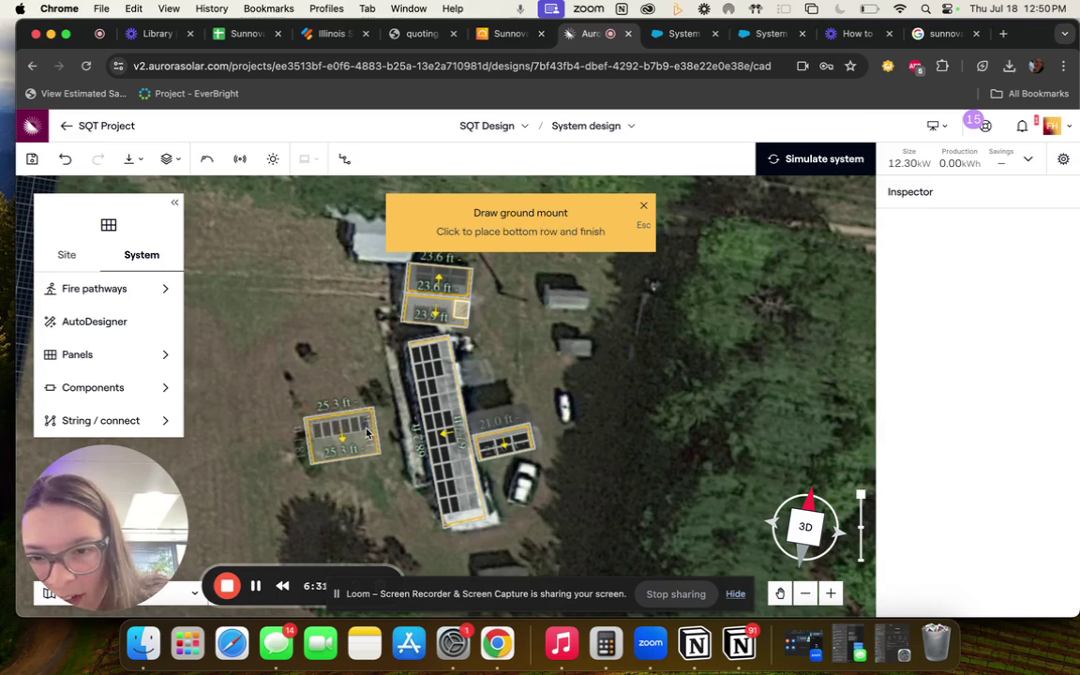
left_click(370, 457)
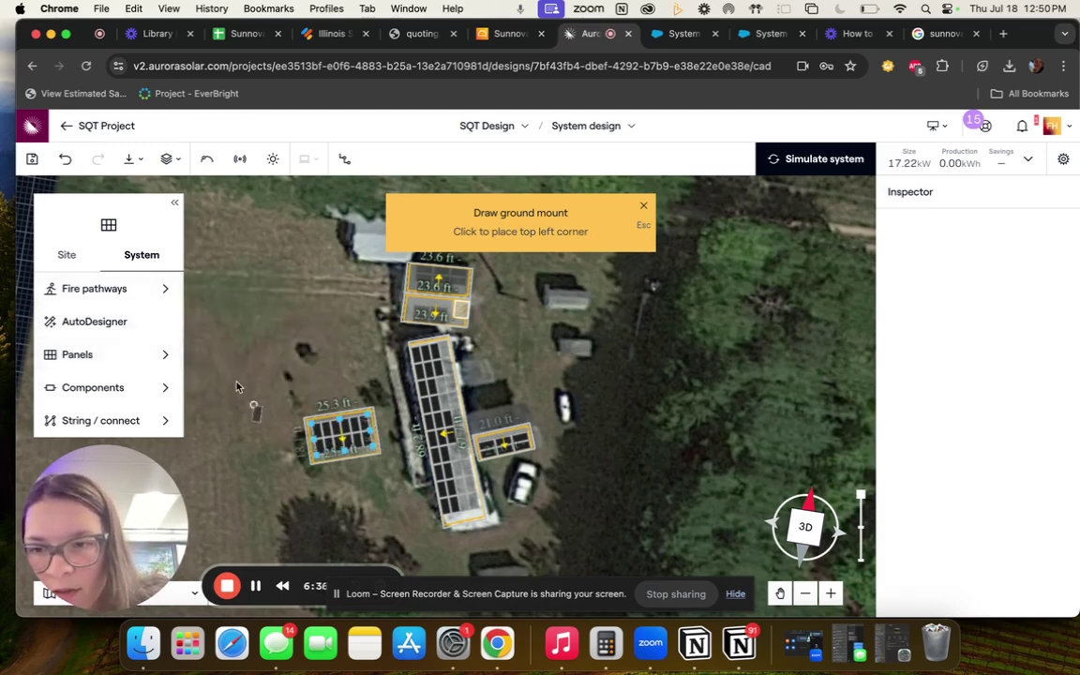
left_click(638, 210)
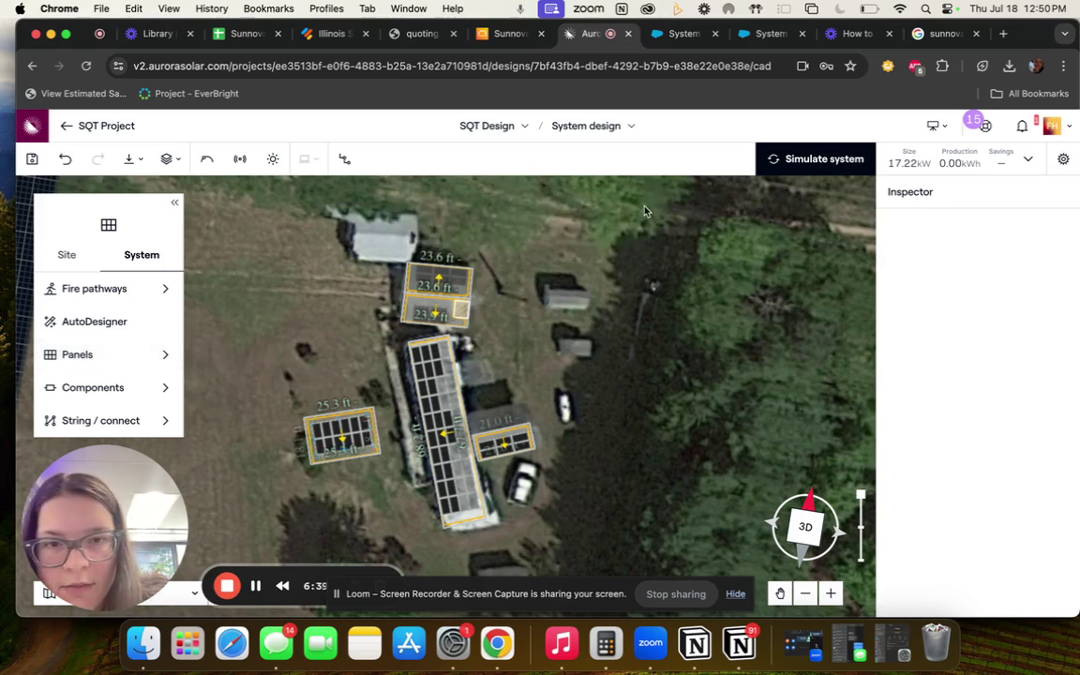
Try to rotate and reposition the ground mount so it lines up with the open-ground roof face
left_click(319, 434)
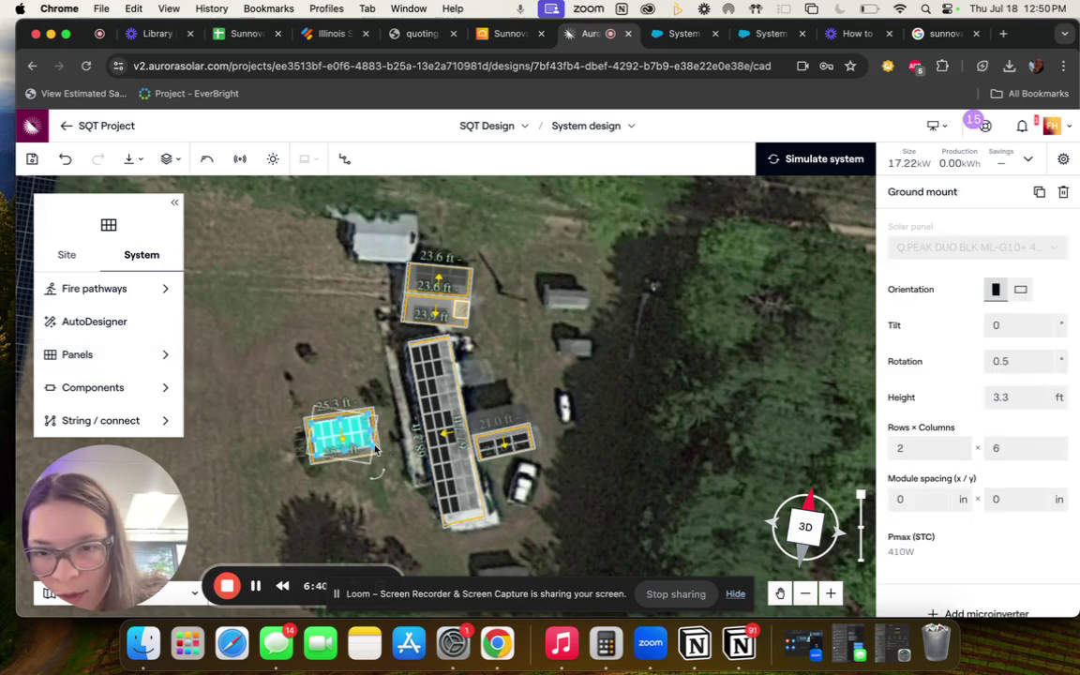
left_click_drag(375, 450, 361, 428)
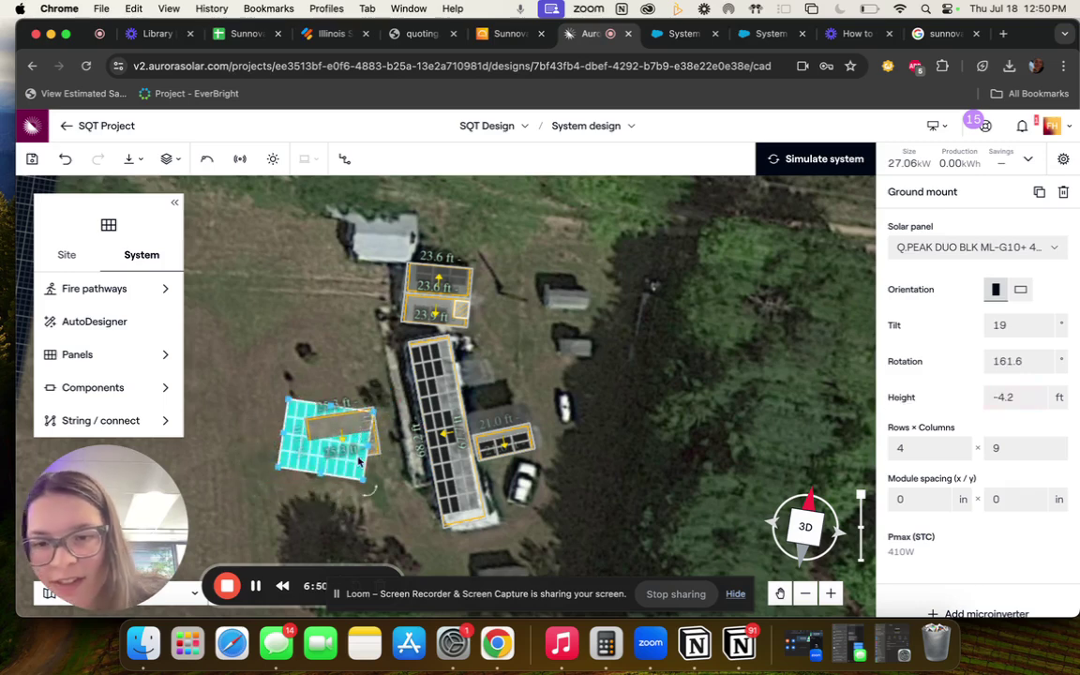
left_click(392, 498)
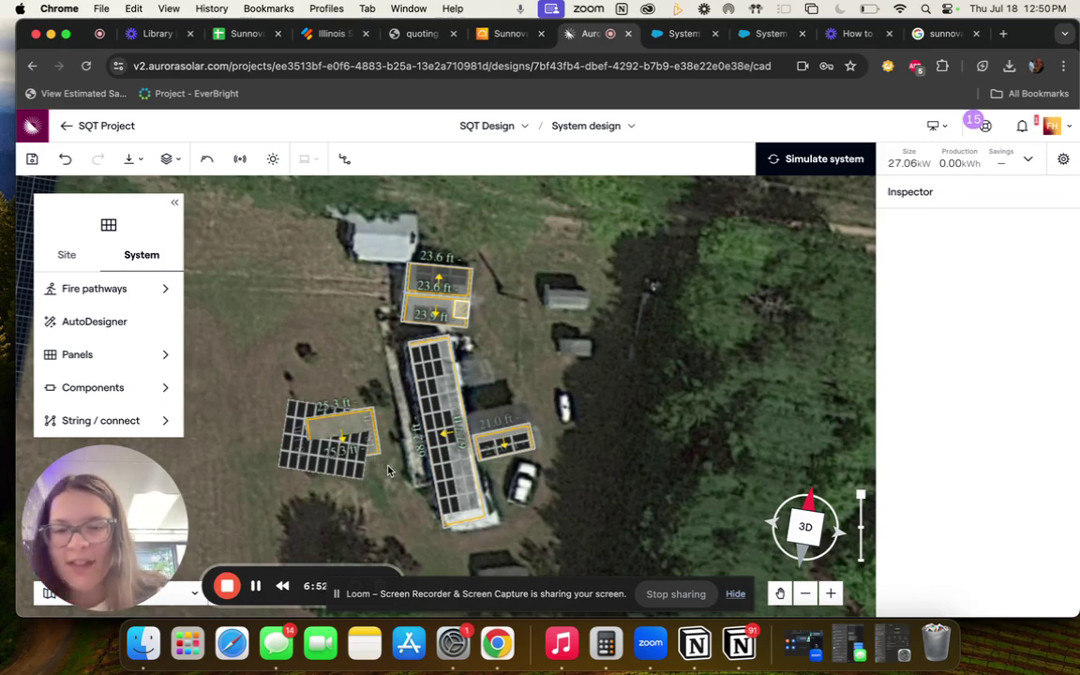
left_click(374, 469)
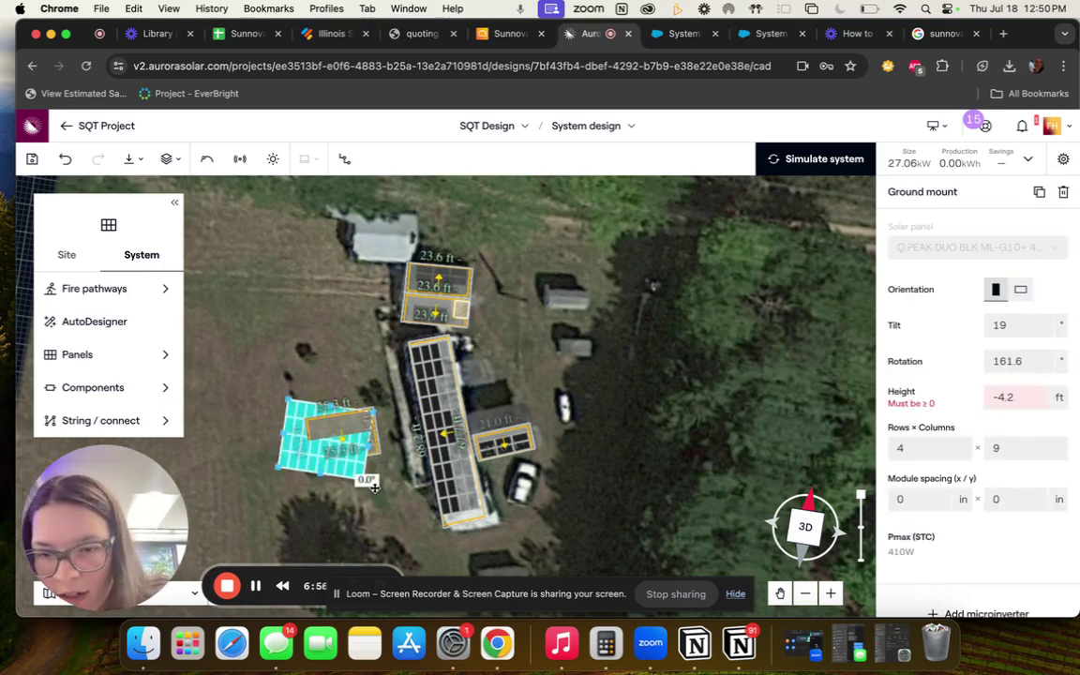
left_click_drag(367, 477, 342, 450)
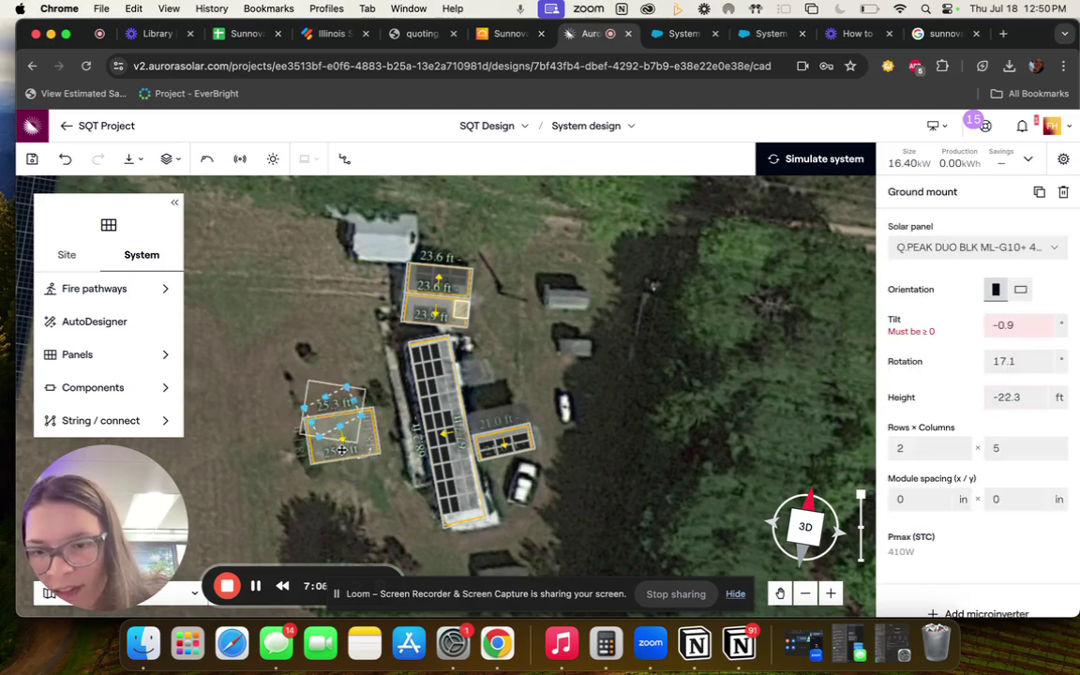
Undo the ground mount edits back to the original layout of 2 rows by 6 columns
key("super+z")
key("super+z")
key("super+z")
key("super+z")
key("super+z")
key("super+z")
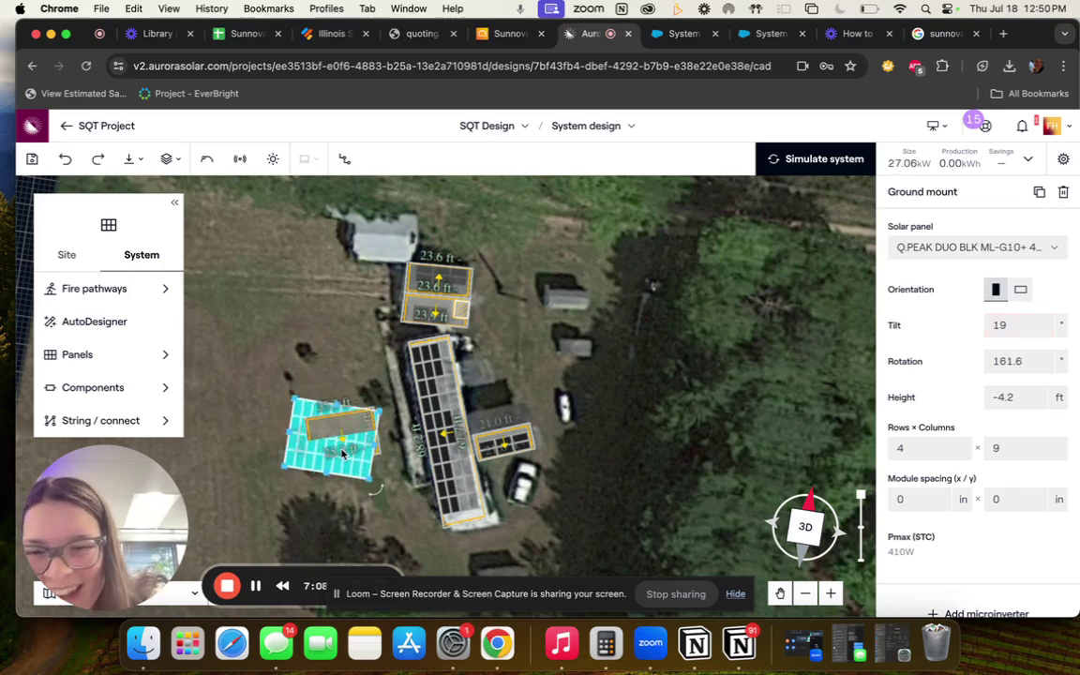
key("super+z")
key("super+z")
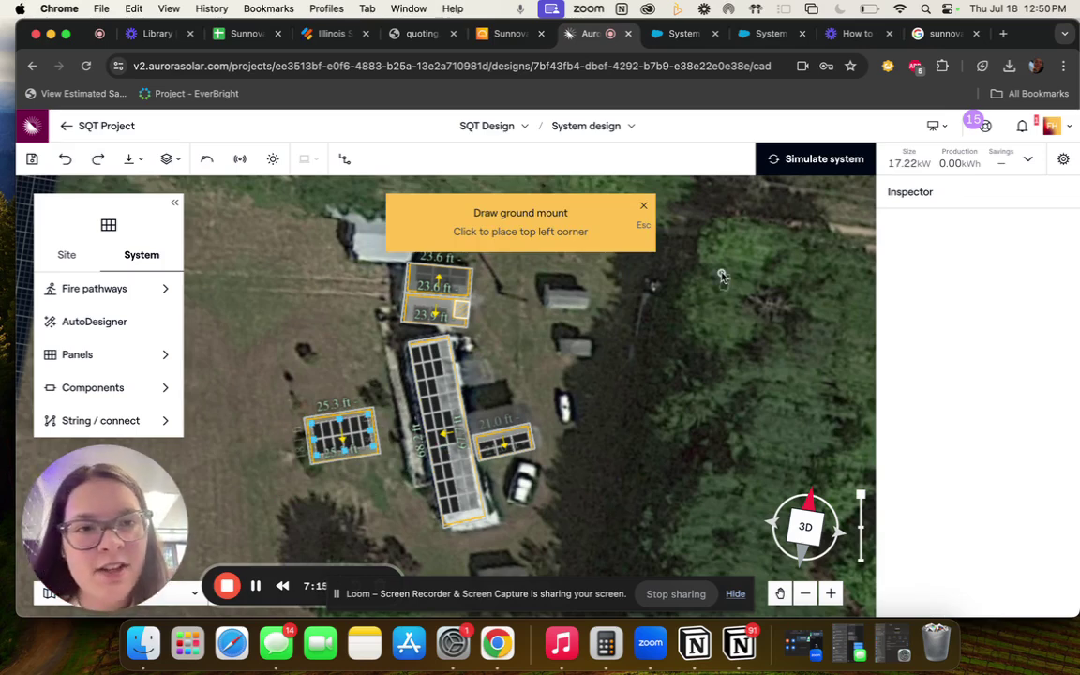
Run the system performance simulation and open the design settings
left_click(831, 162)
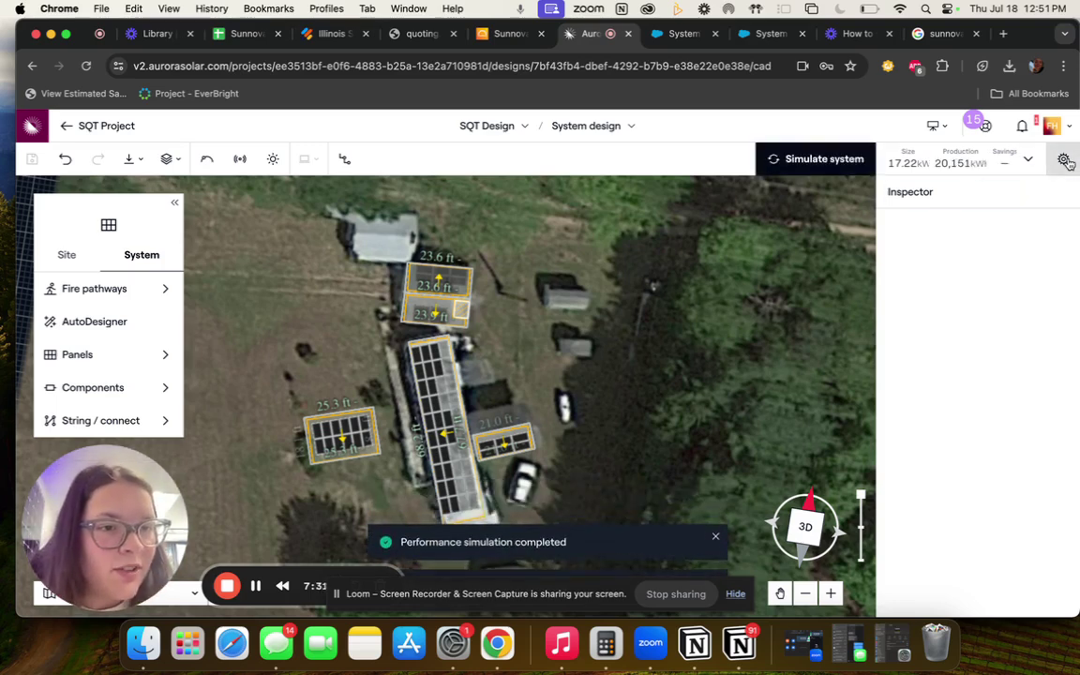
left_click(1065, 161)
left_click(1065, 161)
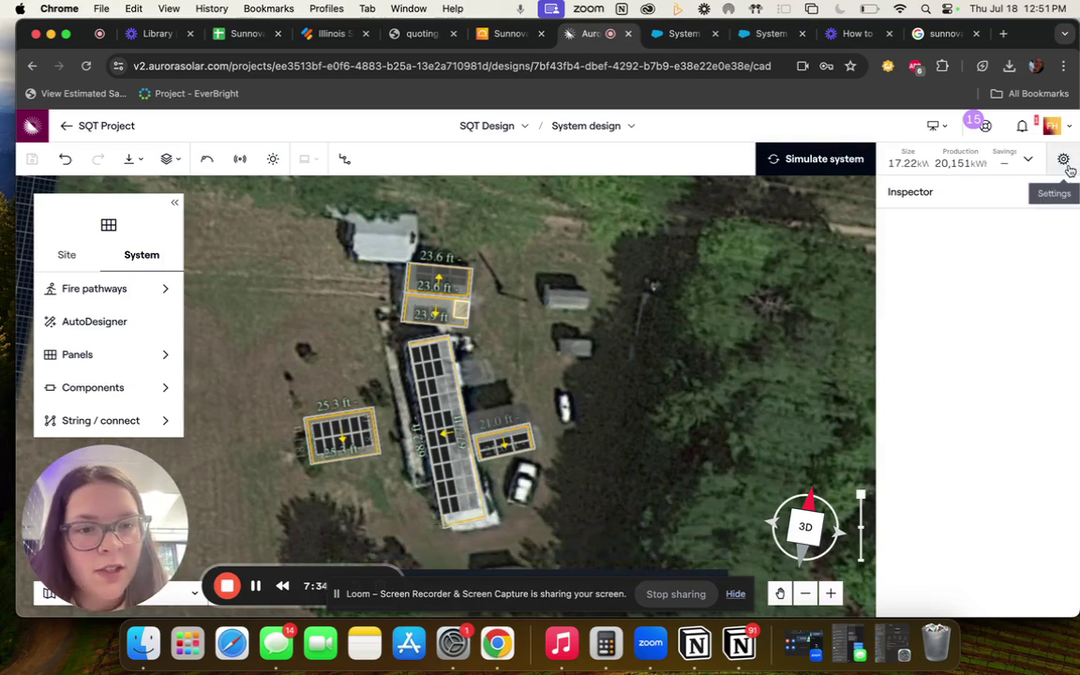
left_click(1064, 158)
scroll(869, 446, "down", 5)
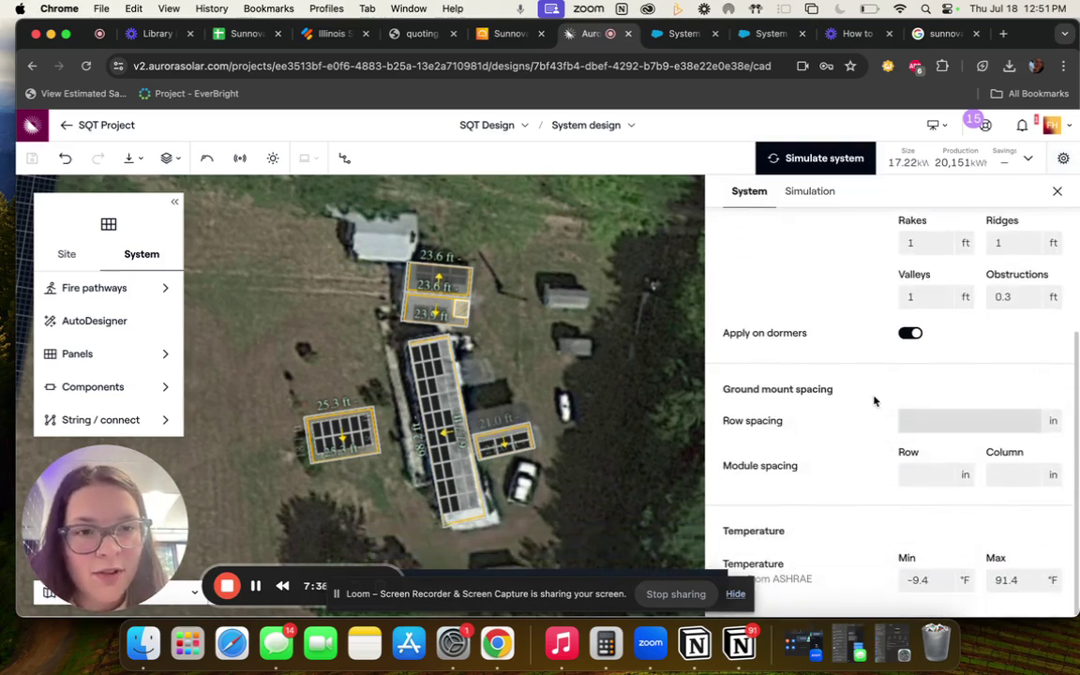
left_click(1063, 160)
left_click(1064, 159)
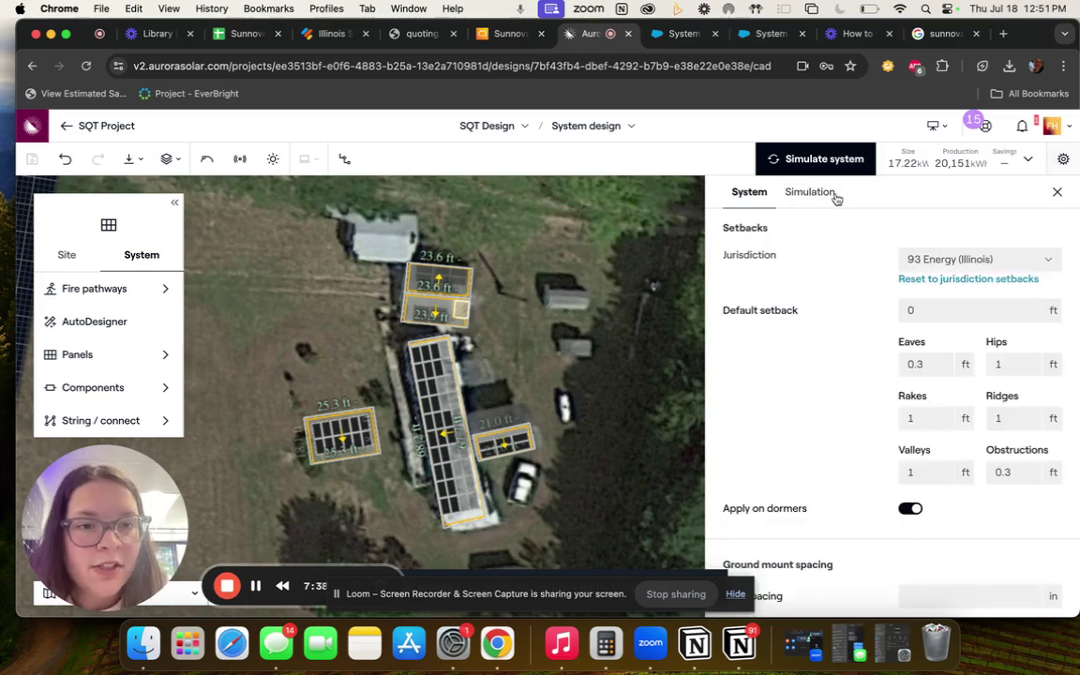
Turn off LIDAR shading in the simulation settings and dismiss the recalculation notice
left_click(822, 194)
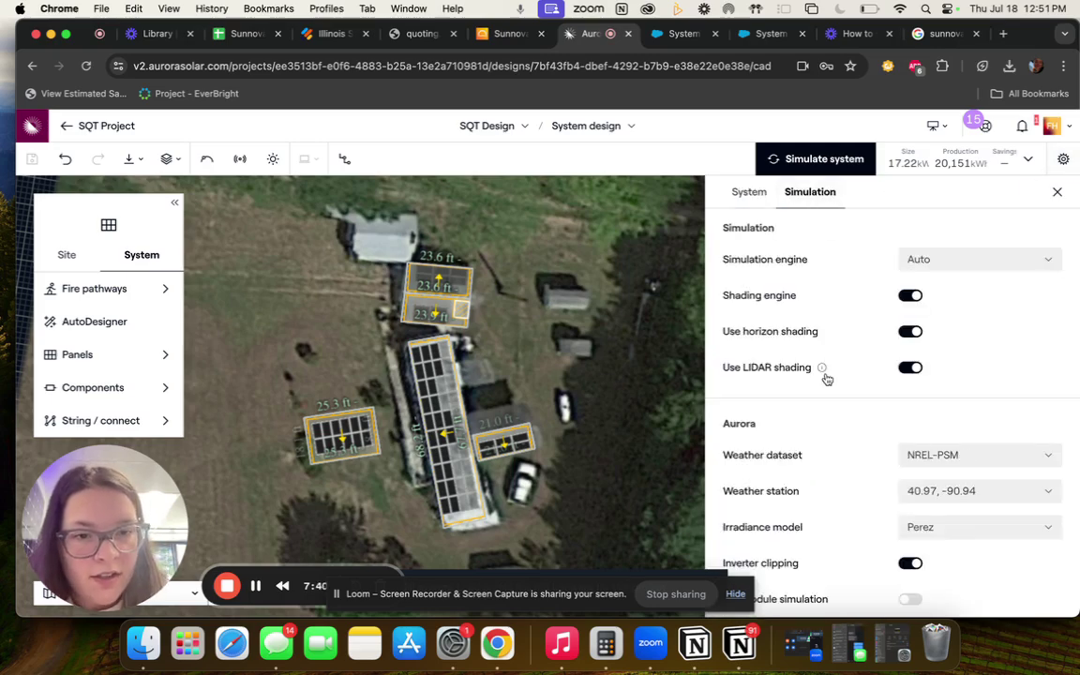
scroll(826, 376, "down", 1)
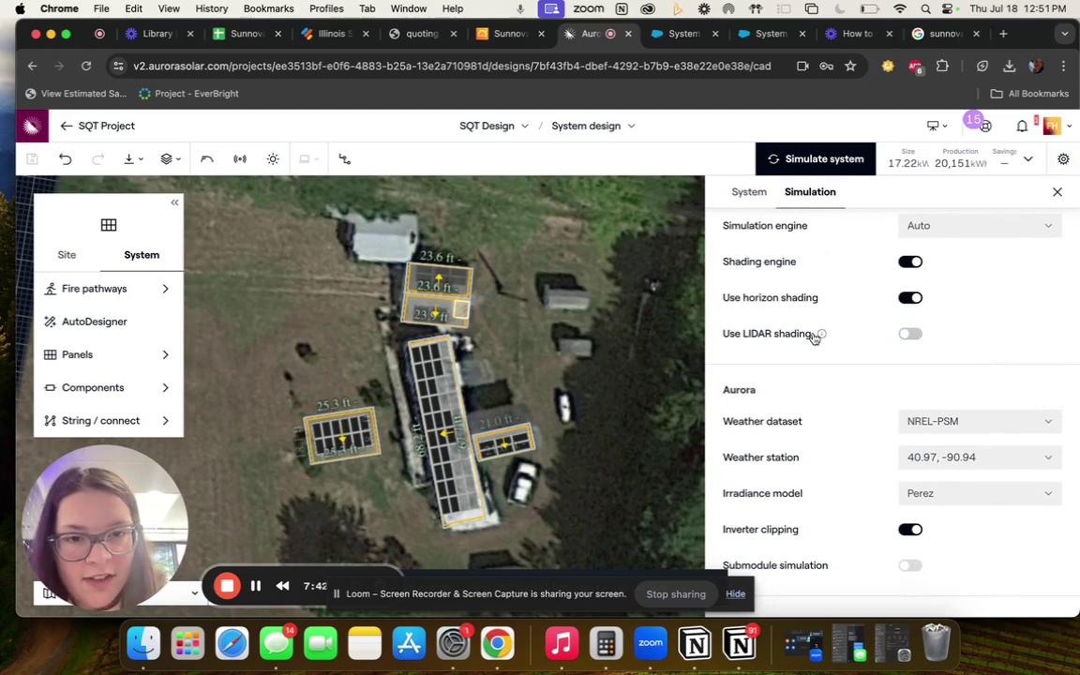
left_click(813, 335)
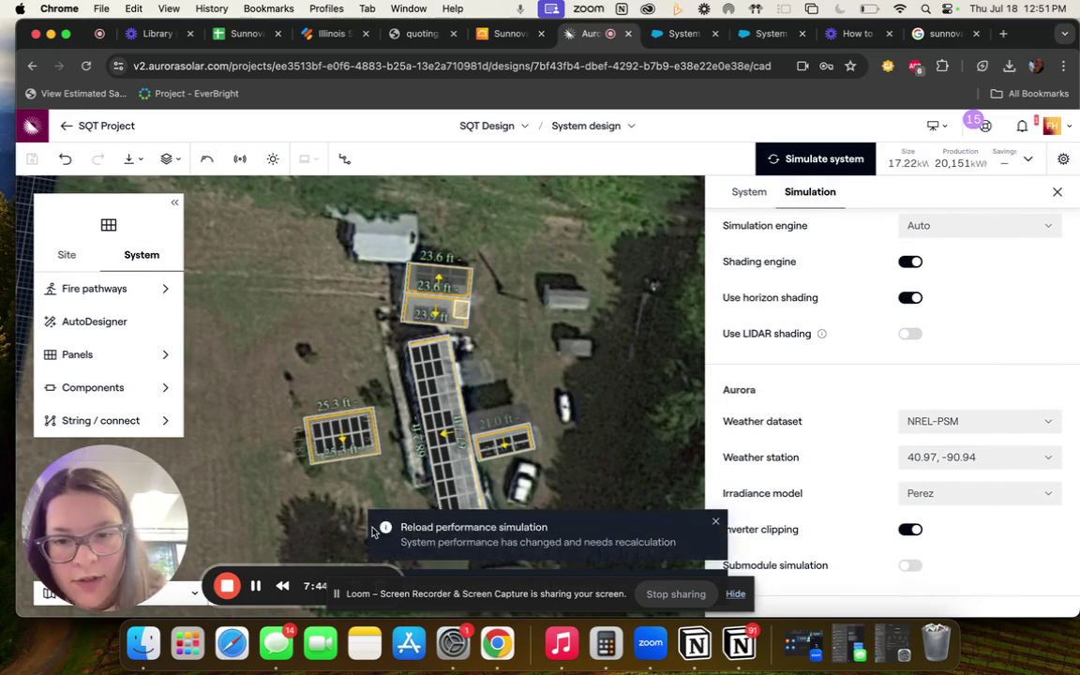
left_click(714, 524)
scroll(526, 480, "down", 3)
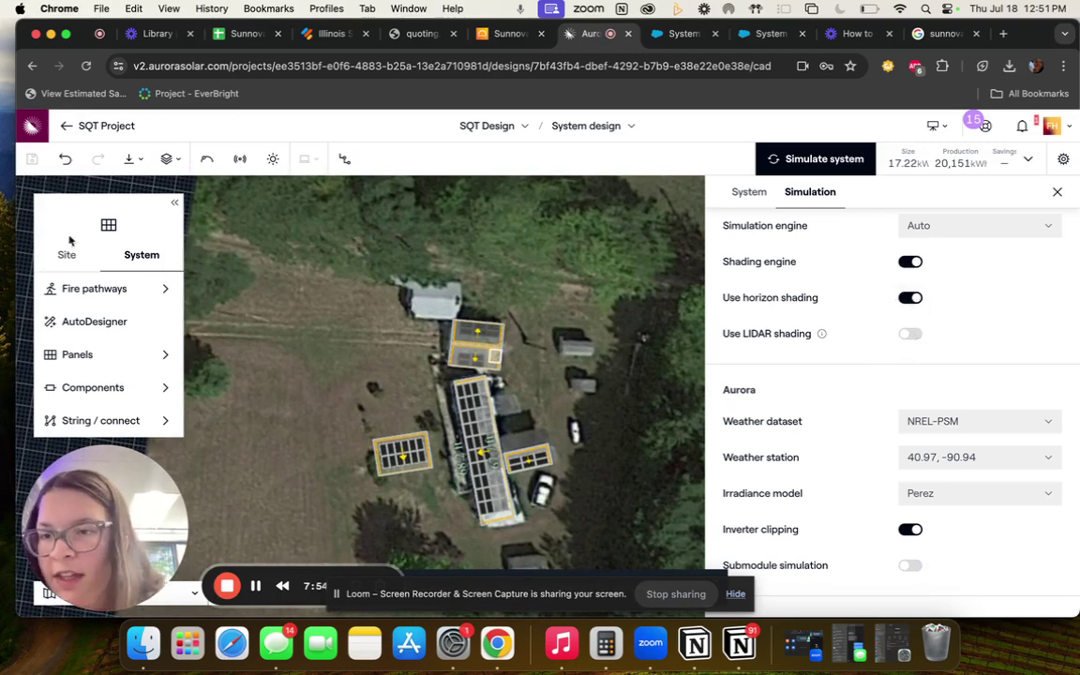
Draw trees north, east and west of the buildings, and rerun the system performance simulation
left_click(70, 255)
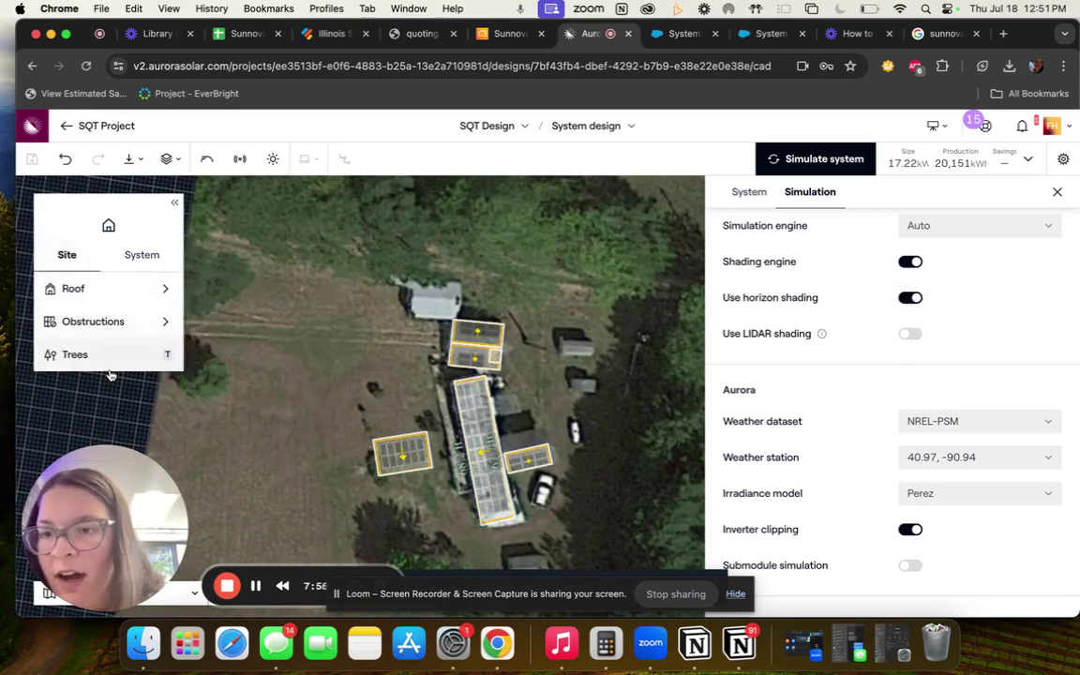
left_click(103, 354)
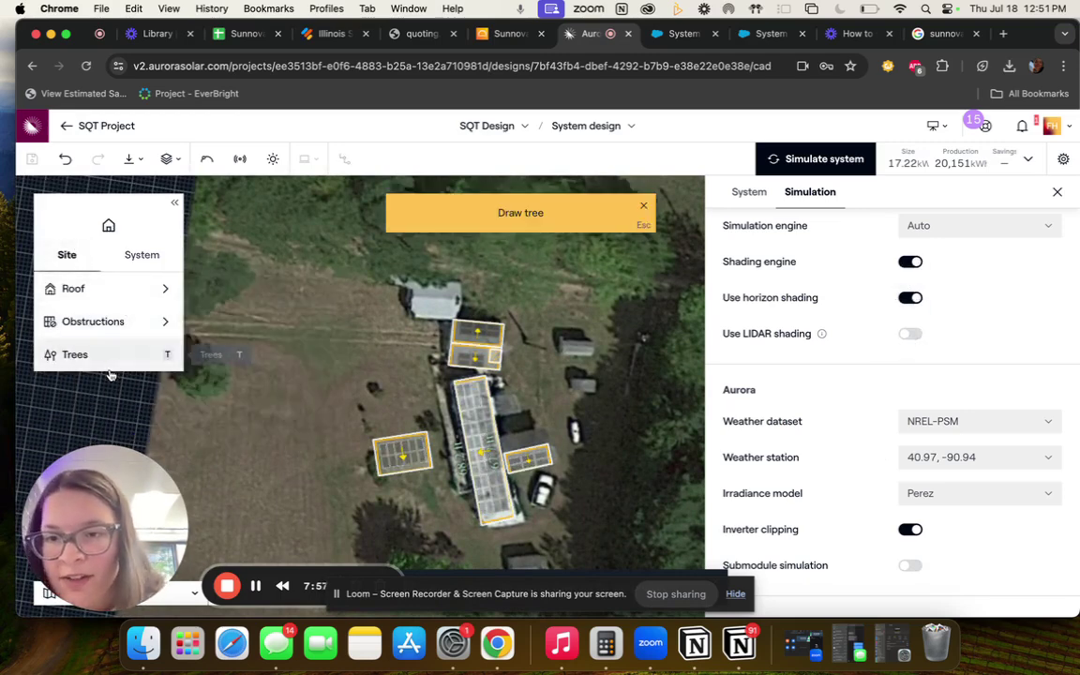
left_click(332, 229)
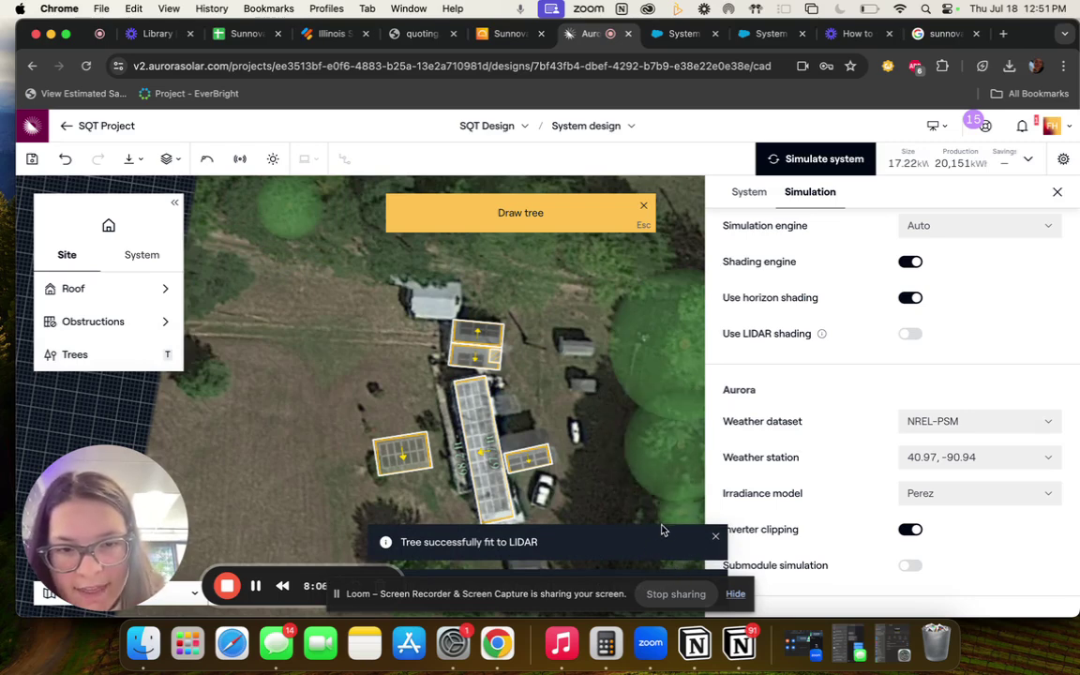
left_click(717, 541)
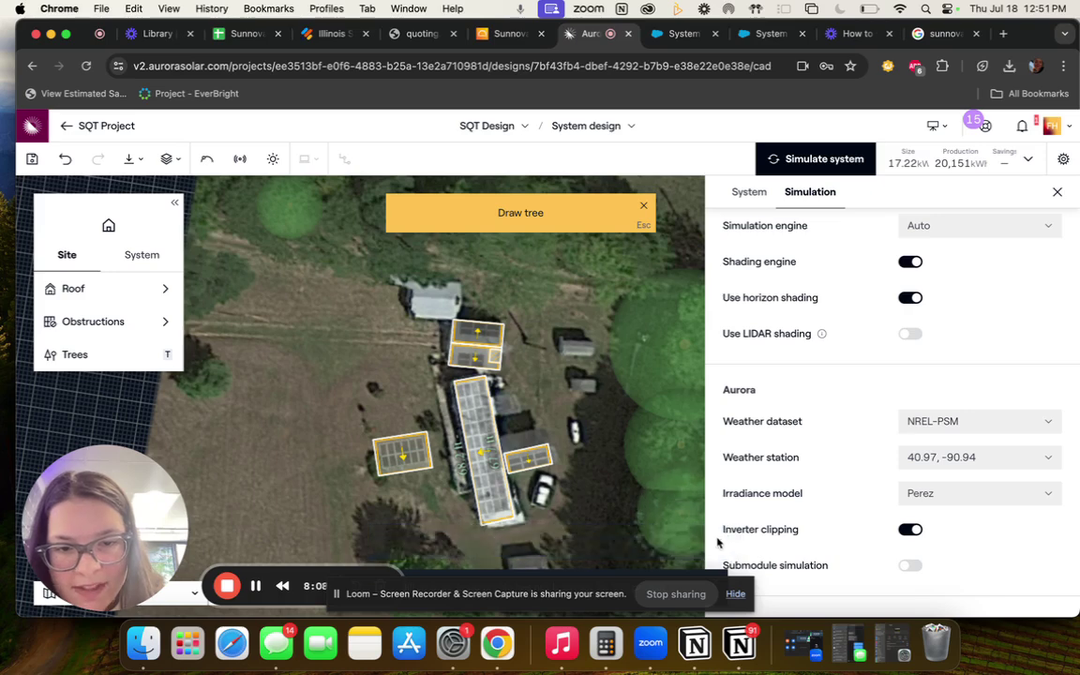
left_click(645, 545)
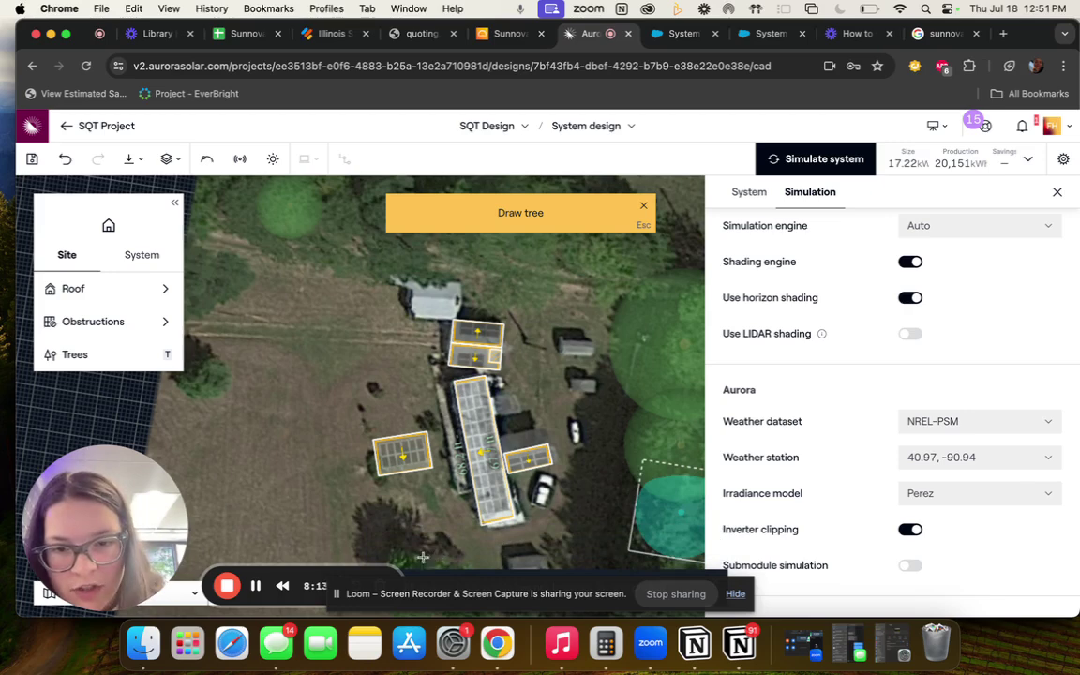
left_click(208, 376)
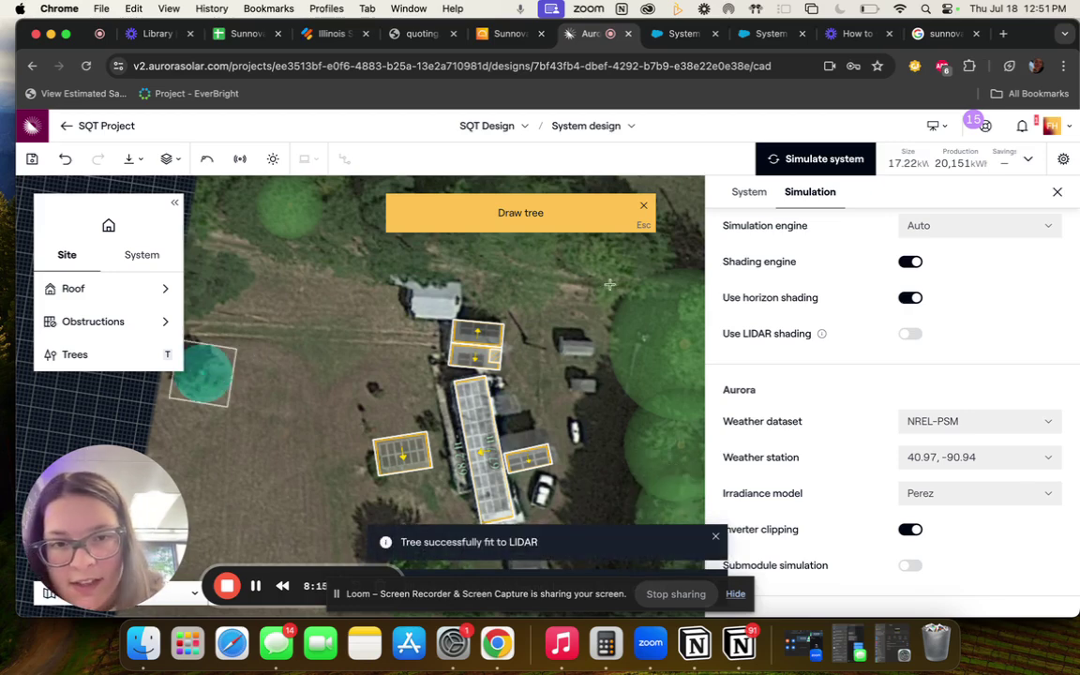
left_click(689, 339)
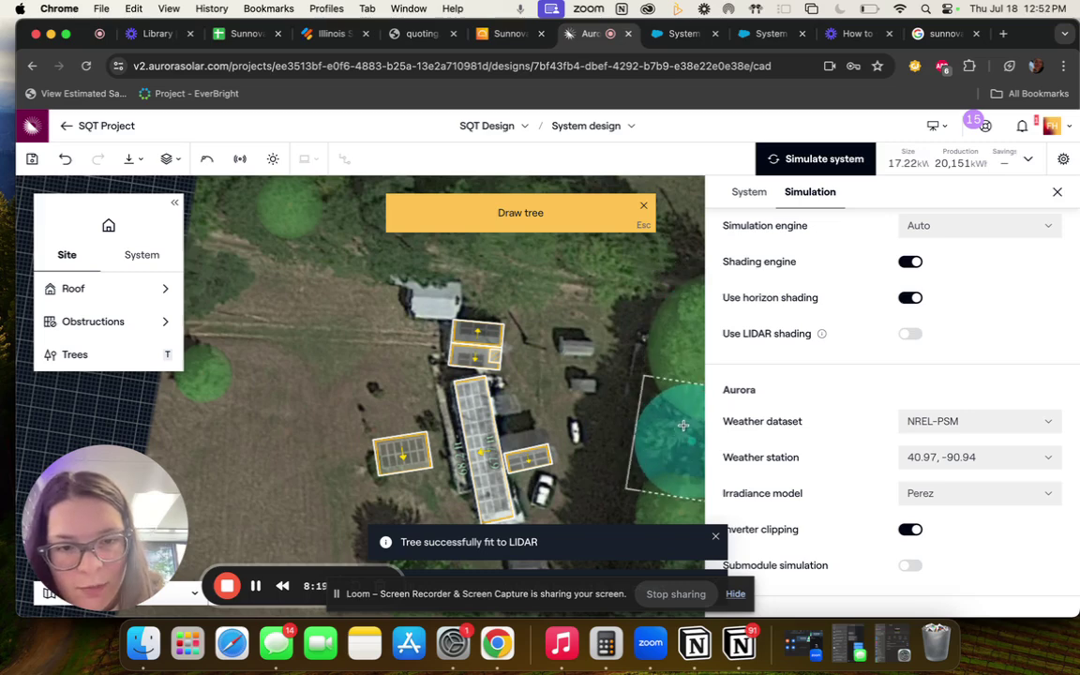
left_click(717, 539)
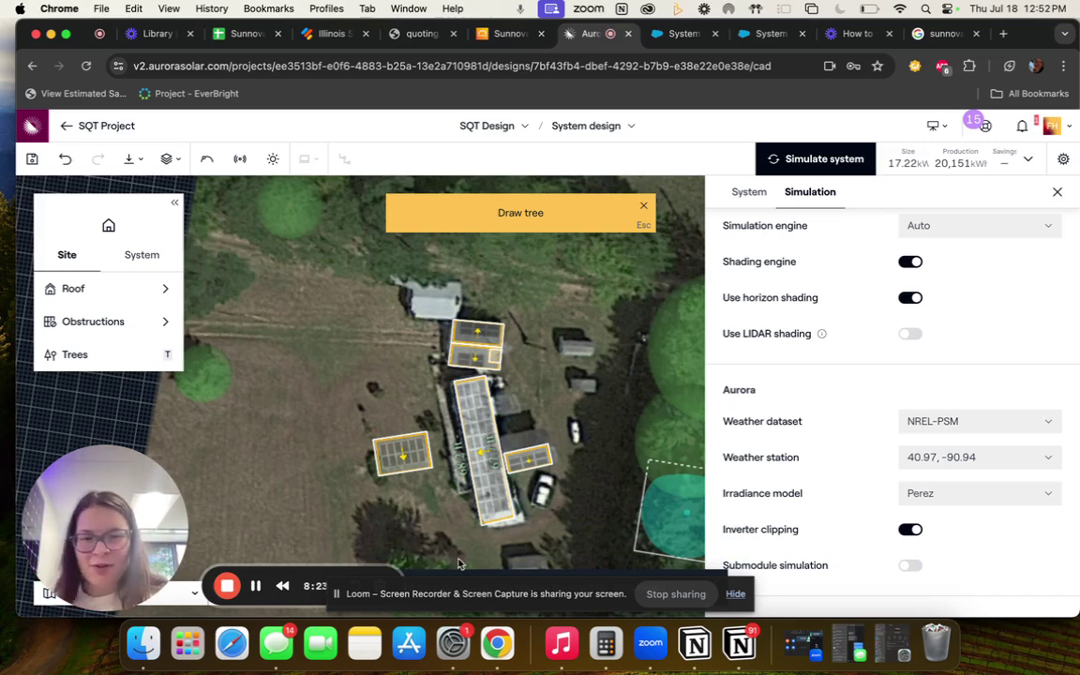
left_click(812, 169)
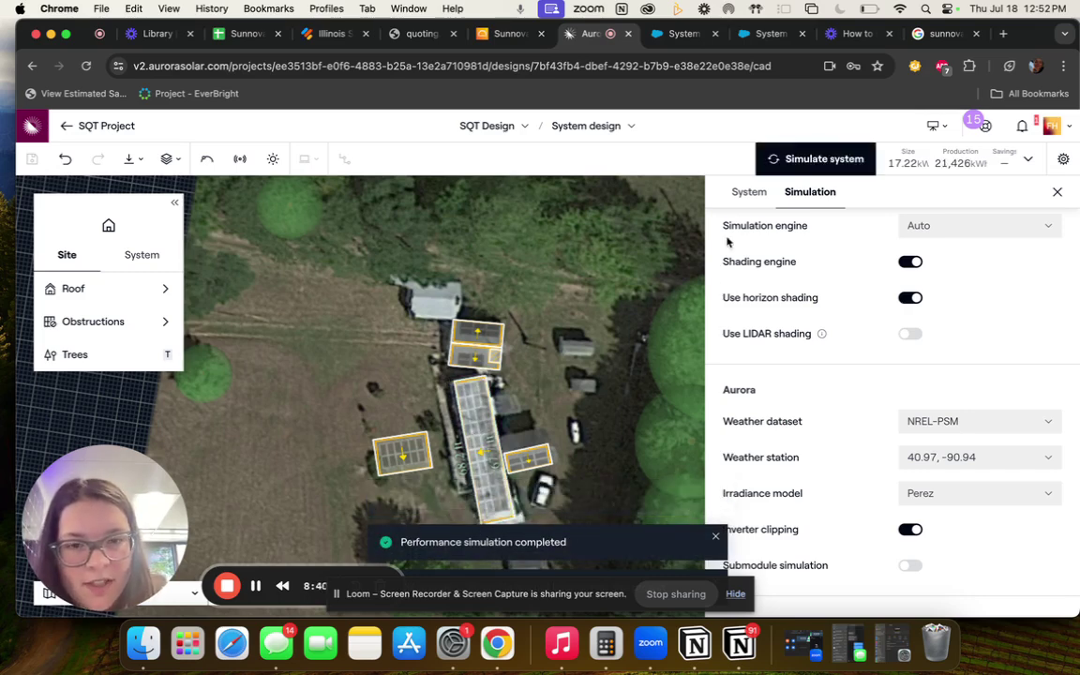
Switch to the Sunnova quoting page and reload its system design to bring in the updated panels
left_click(495, 35)
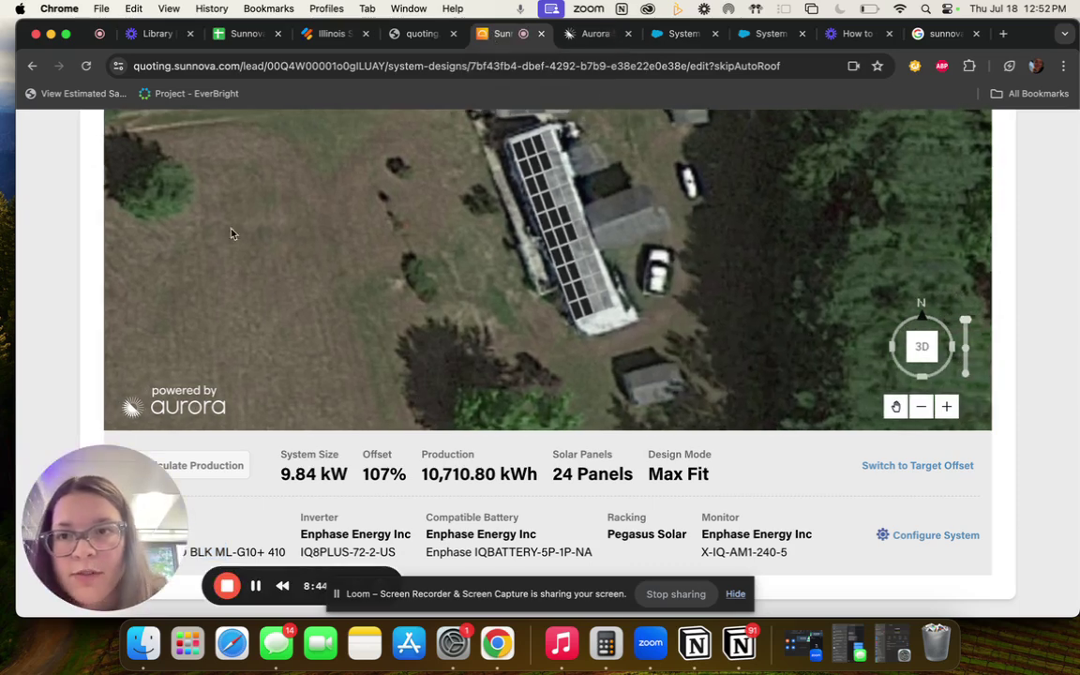
left_click(88, 65)
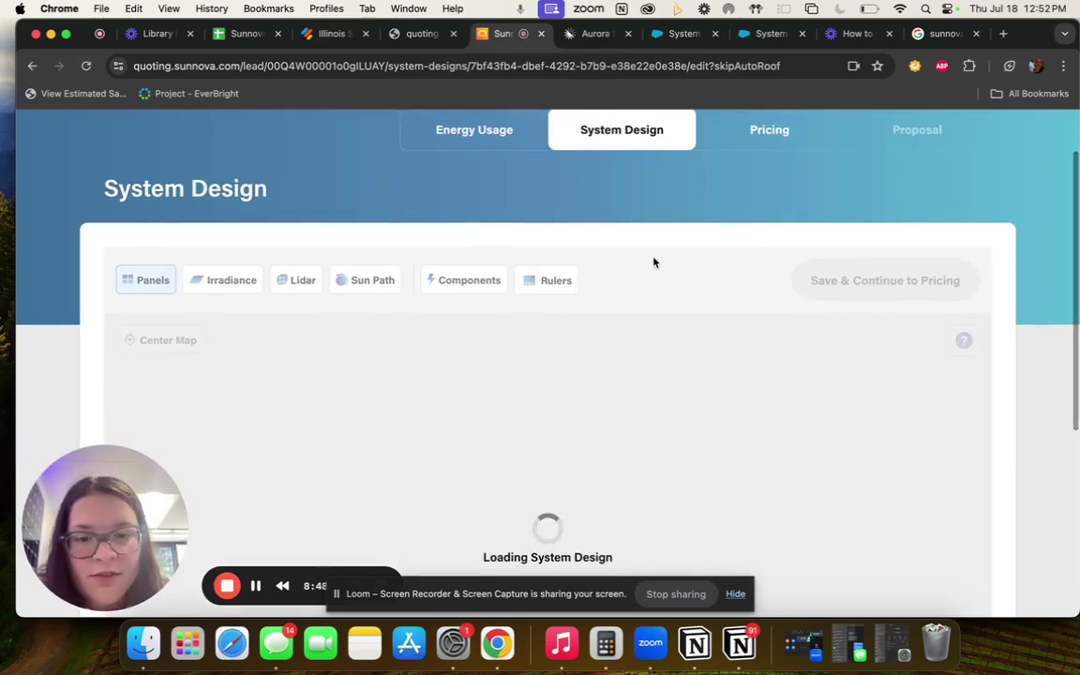
scroll(654, 258, "down", 5)
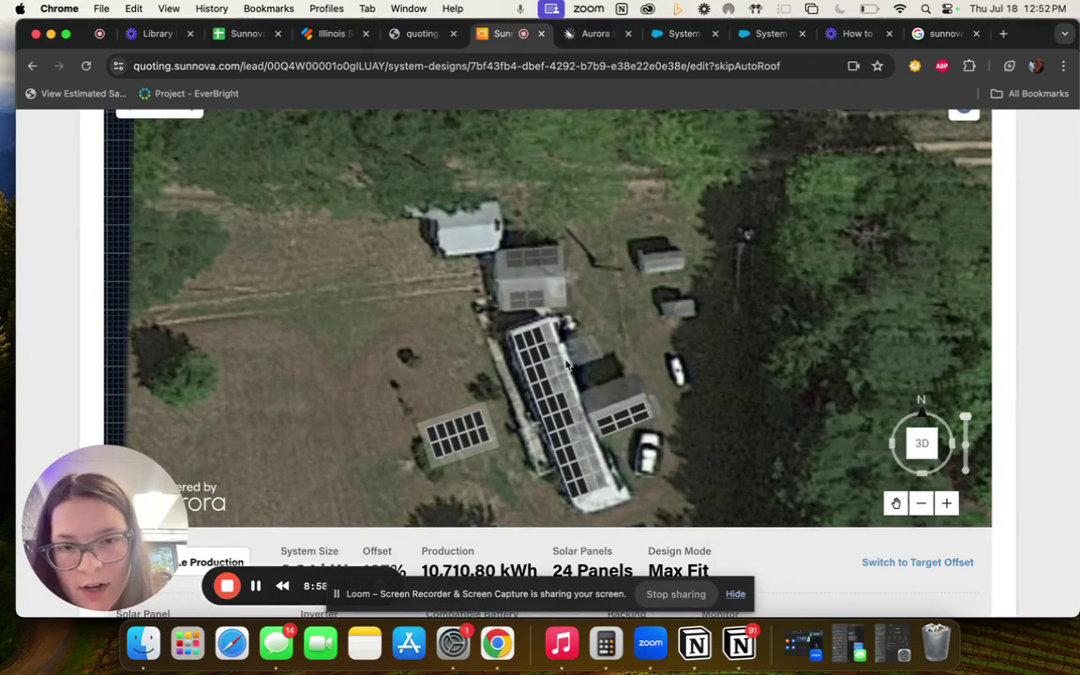
scroll(84, 253, "up", 3)
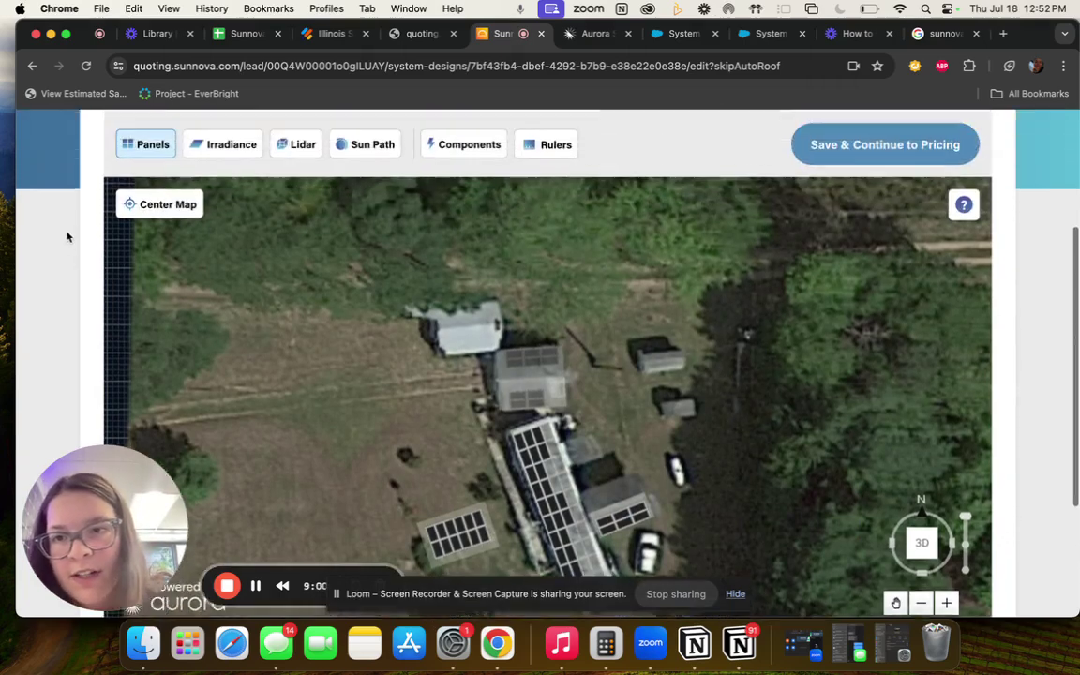
Show the irradiance map on the Sunnova system design and review the roof faces and system figures
left_click(227, 171)
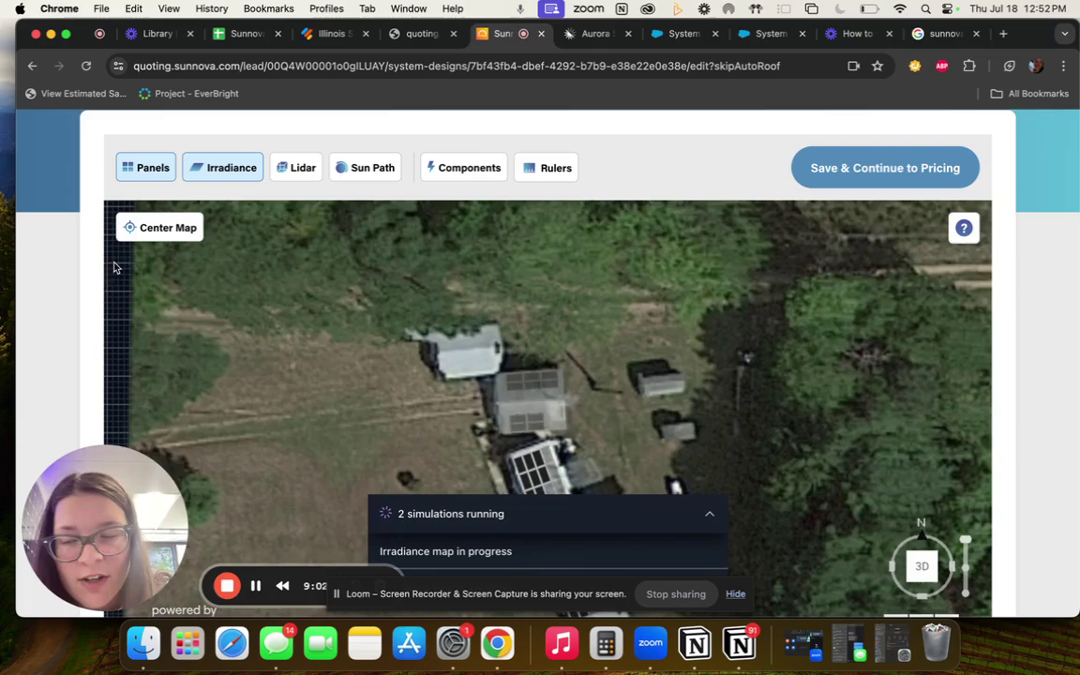
scroll(72, 294, "down", 2)
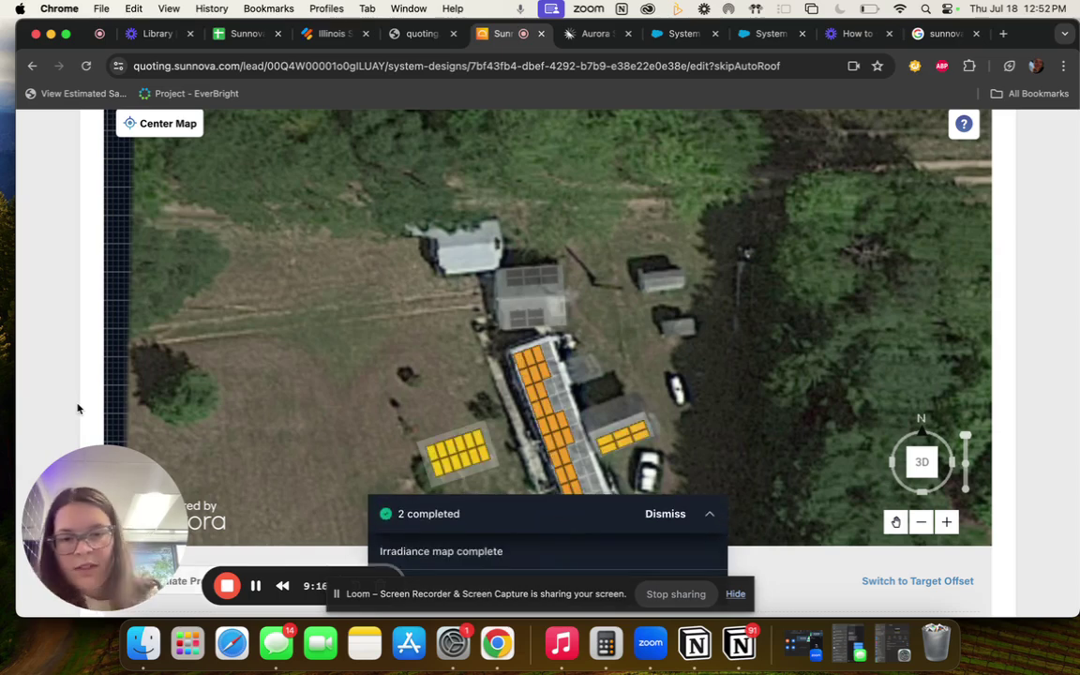
scroll(371, 389, "down", 1)
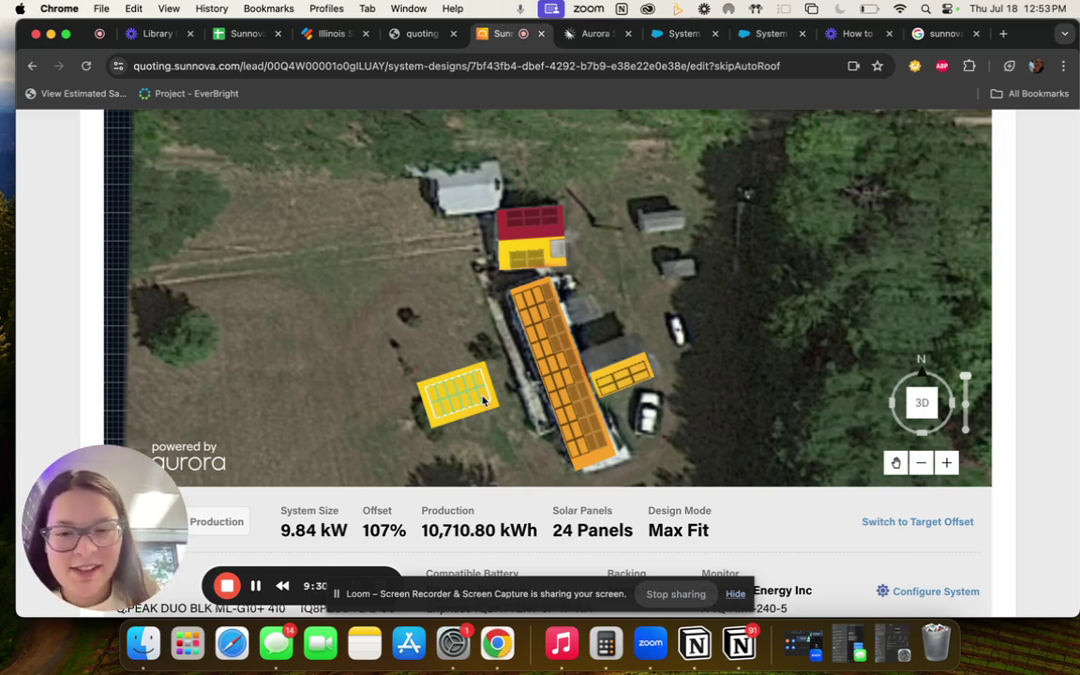
scroll(247, 507, "down", 1)
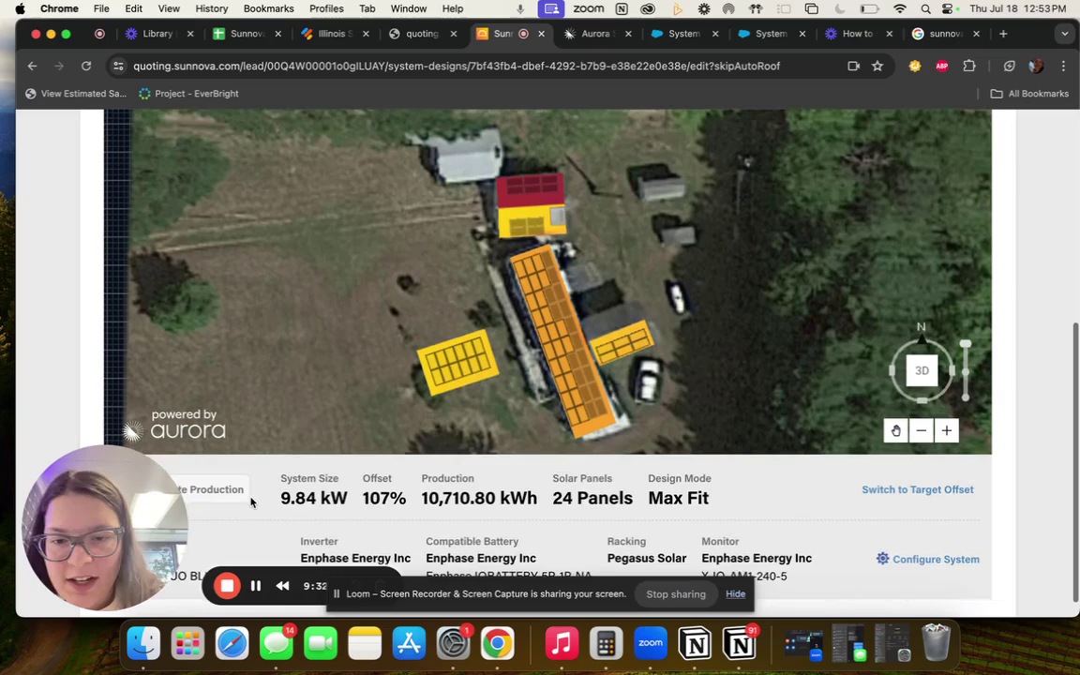